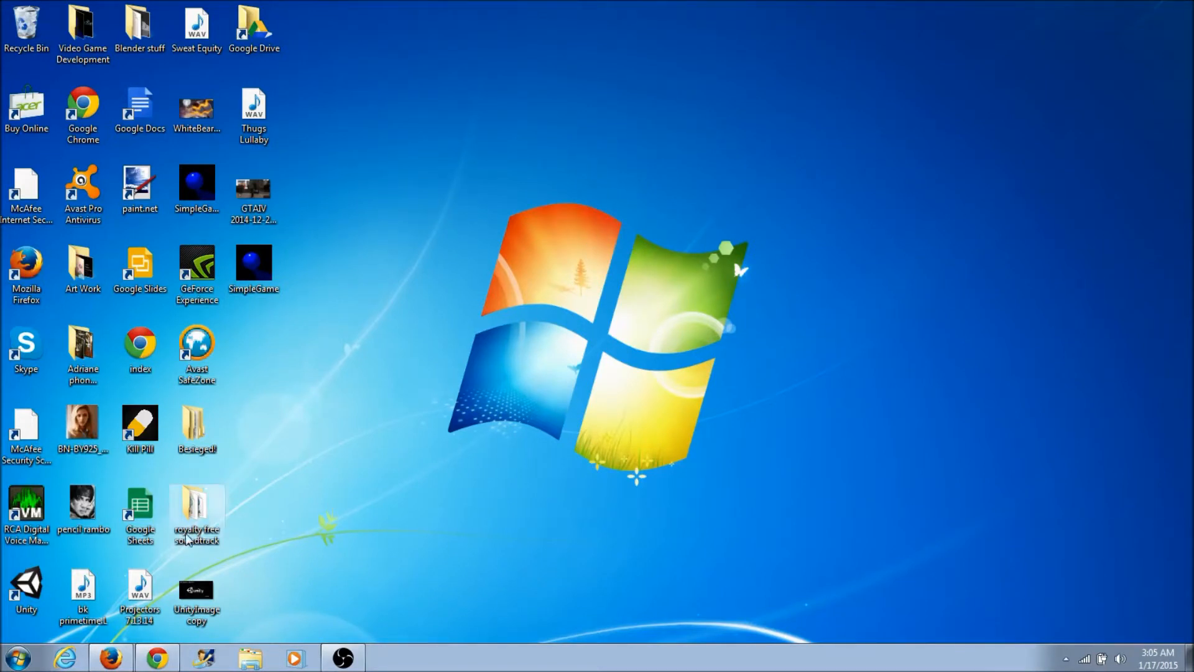
Launch Unity and dismiss its welcome window.
click(17, 657)
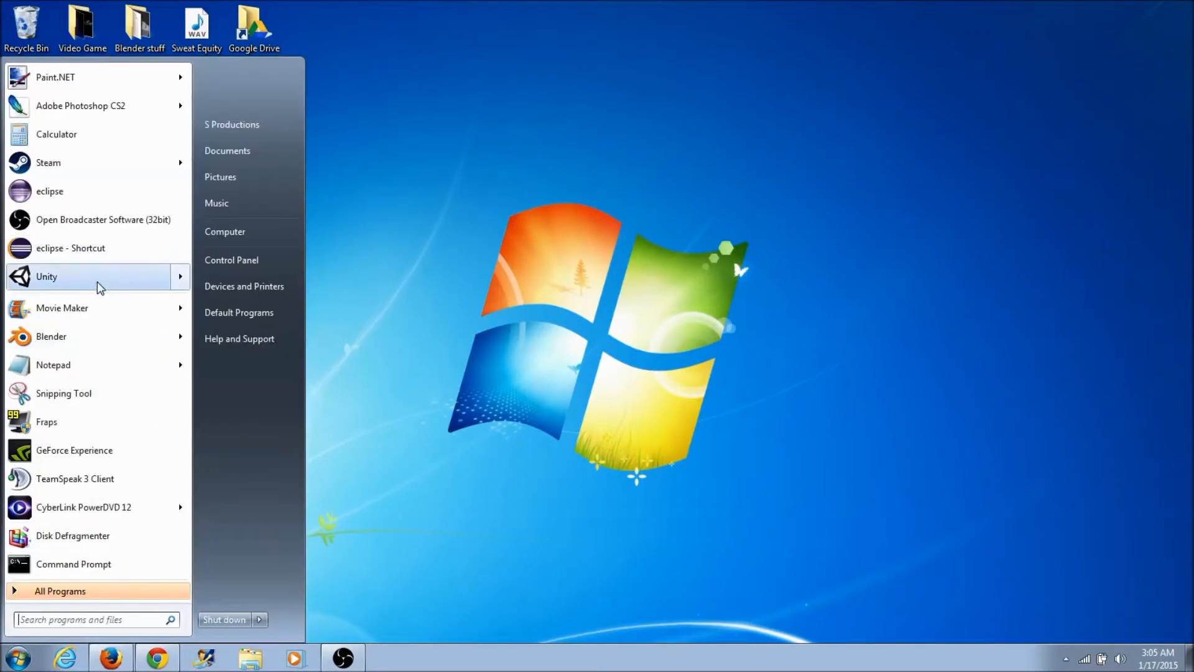
mouse_move(100, 289)
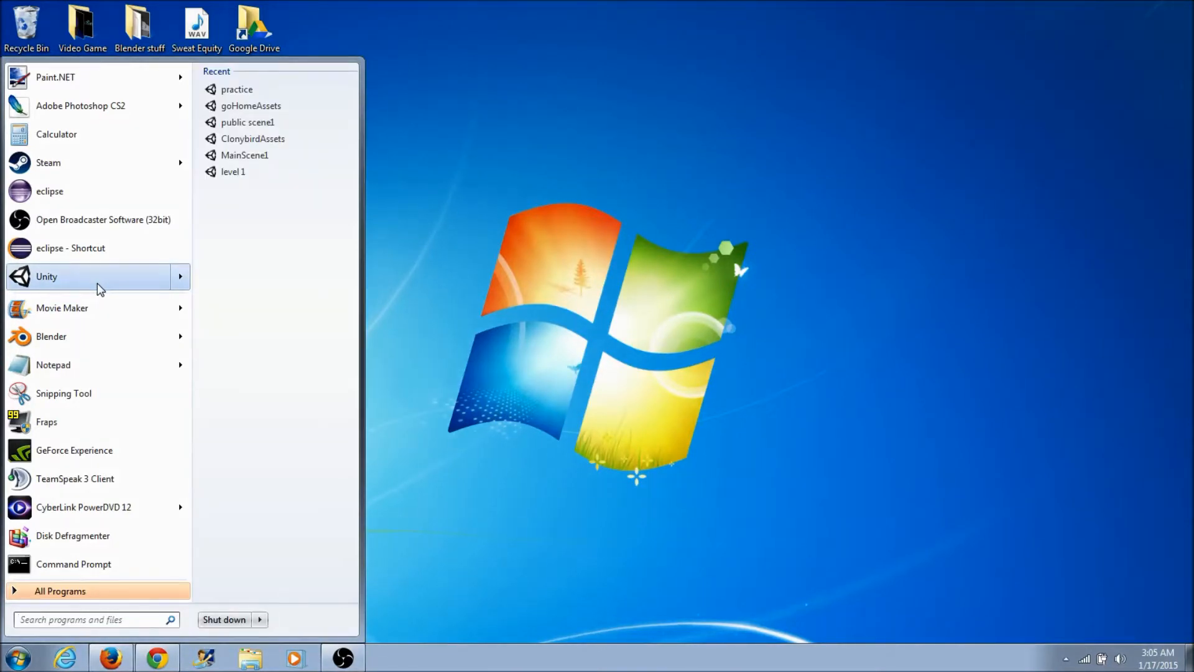
click(97, 284)
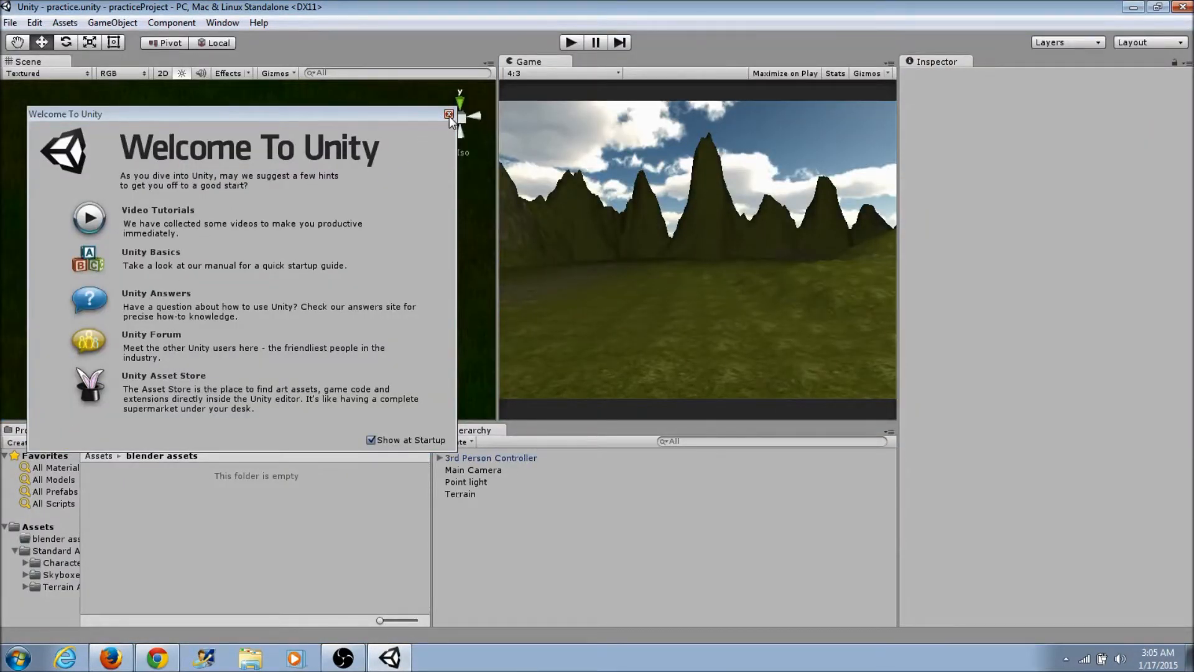
click(447, 114)
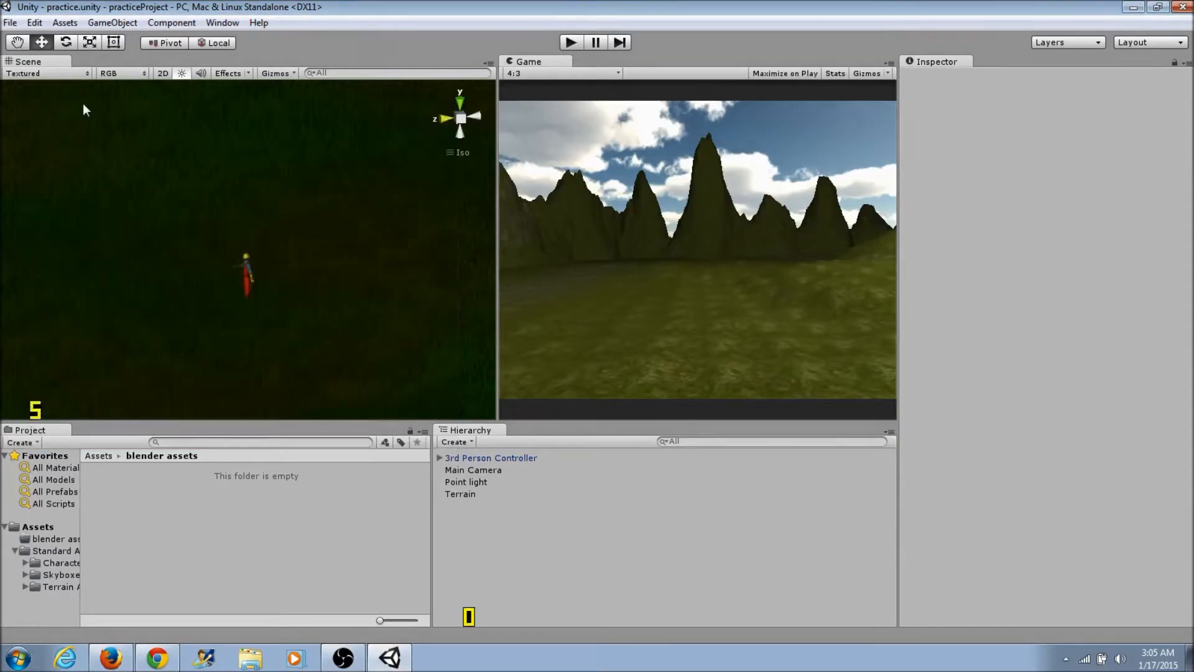
Open the existing project New Unity Project 5 and dismiss the welcome window.
click(11, 23)
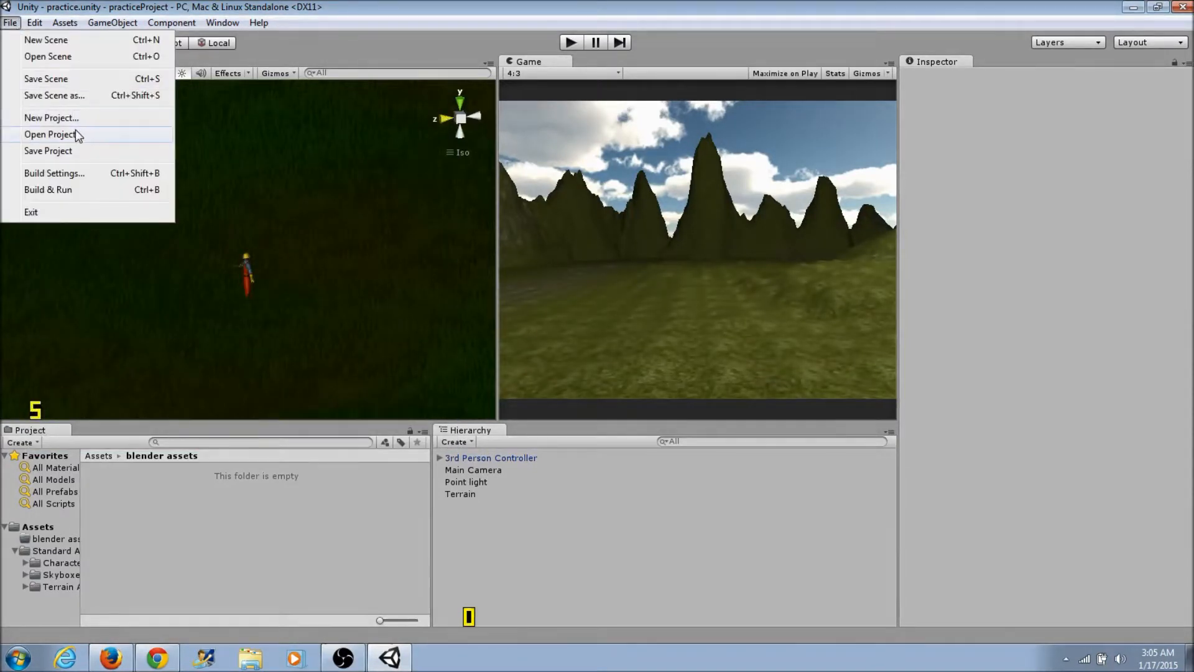
click(77, 133)
double_click(513, 279)
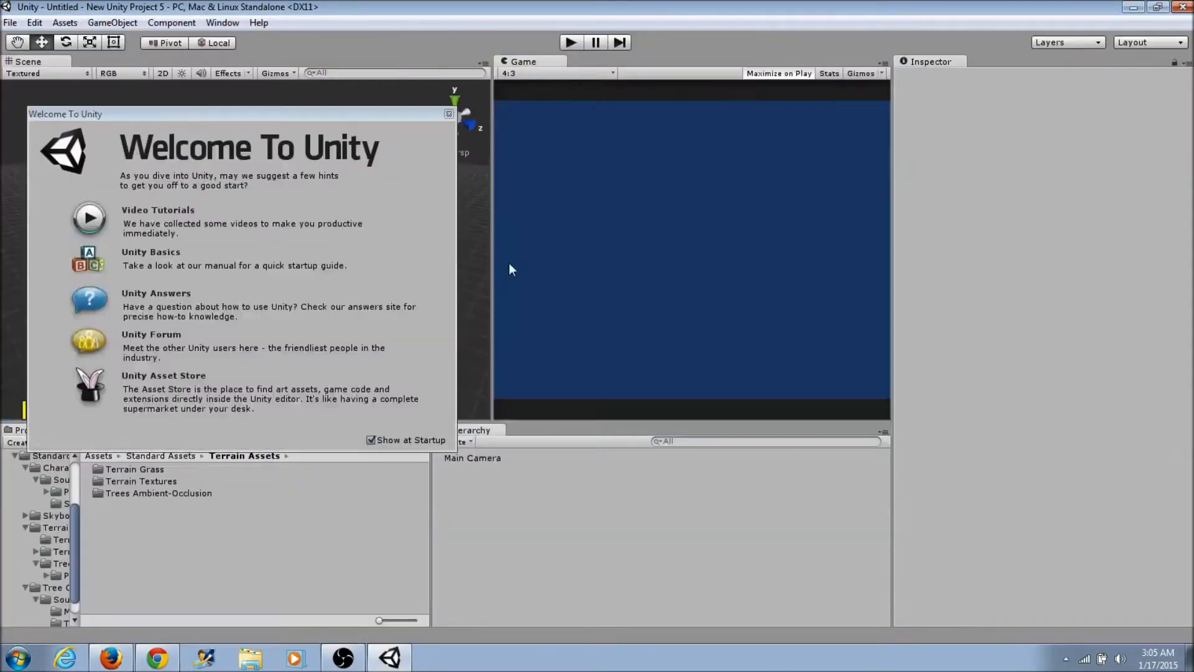
click(449, 114)
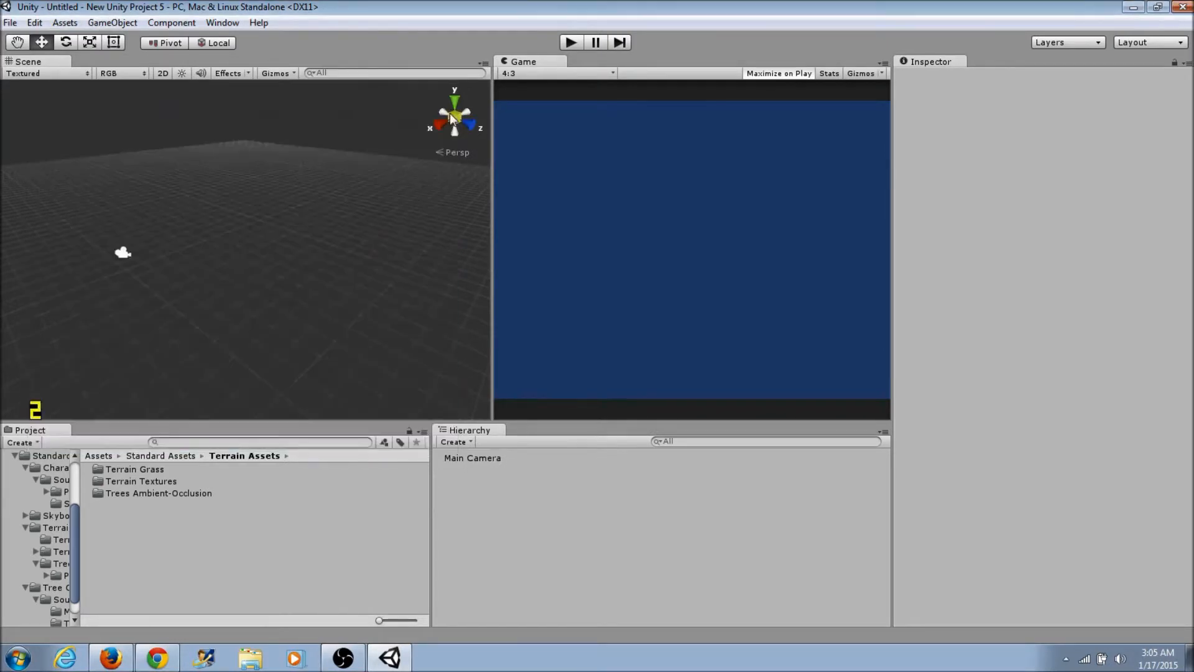
Open the scene public scene1 from the project's Assets folder.
click(12, 23)
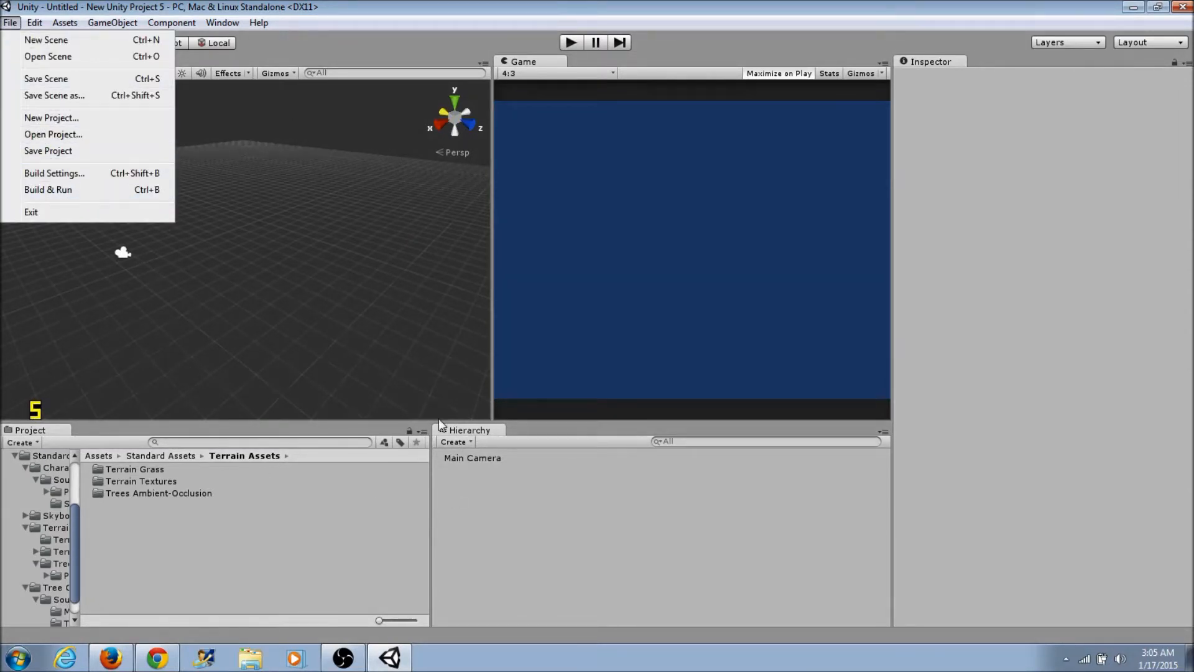
click(417, 380)
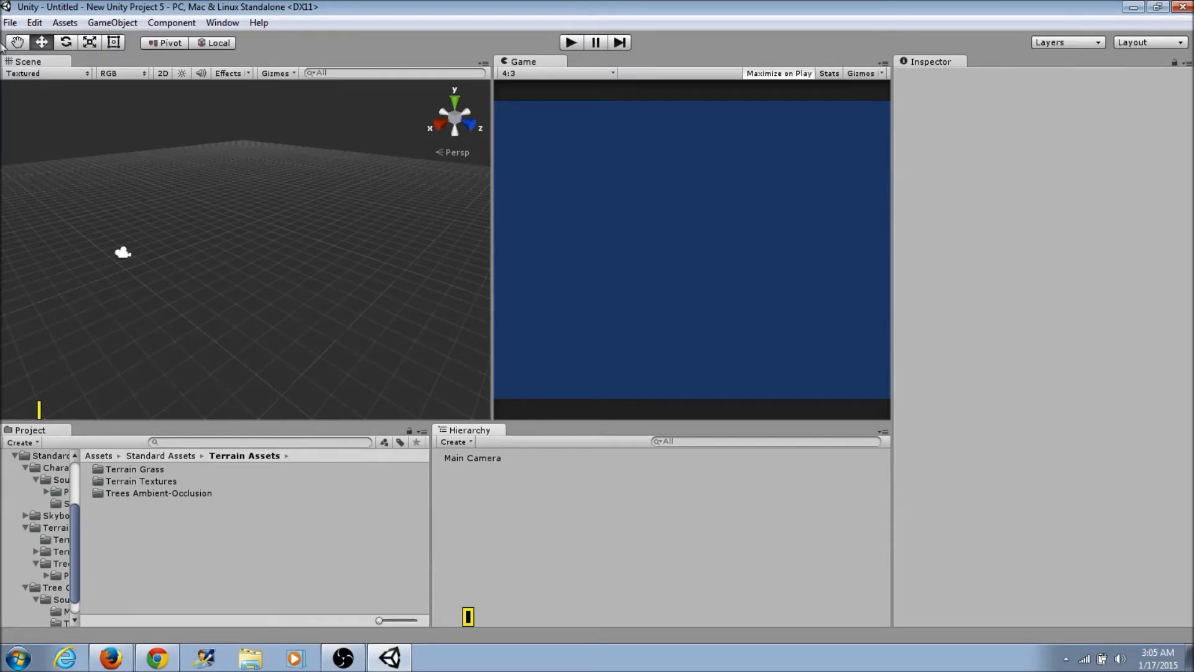
click(10, 22)
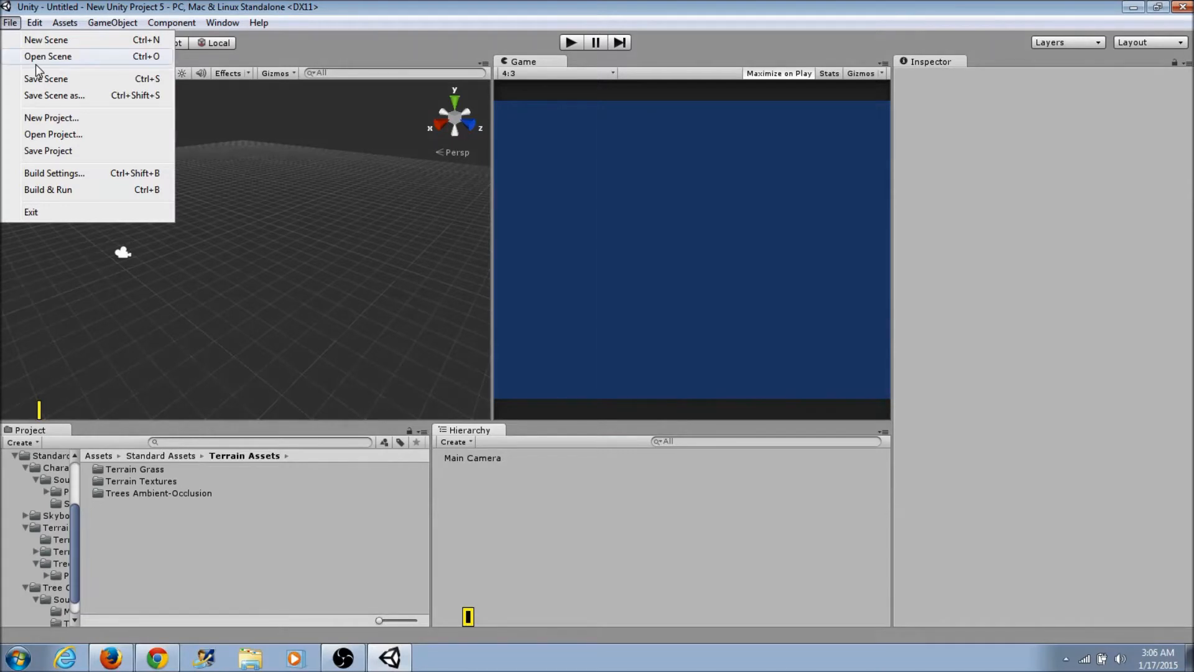
click(42, 57)
click(179, 152)
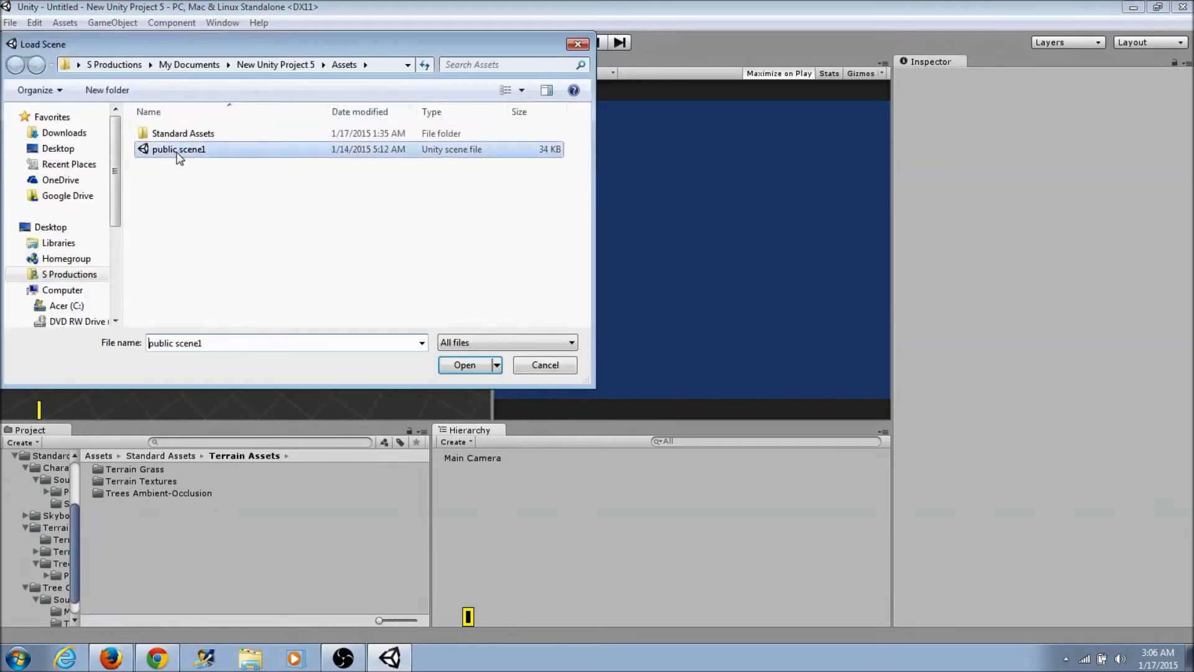
click(462, 363)
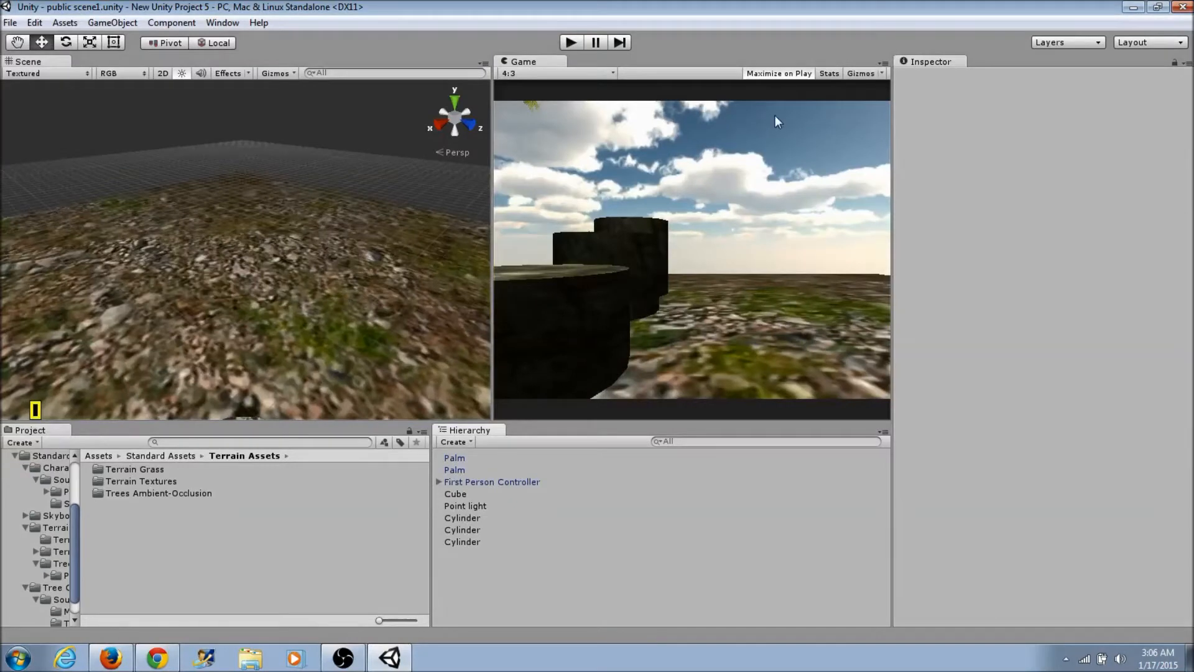
Run the scene in play mode and test the first-person controller by jumping up and across the stone cylinders.
click(567, 43)
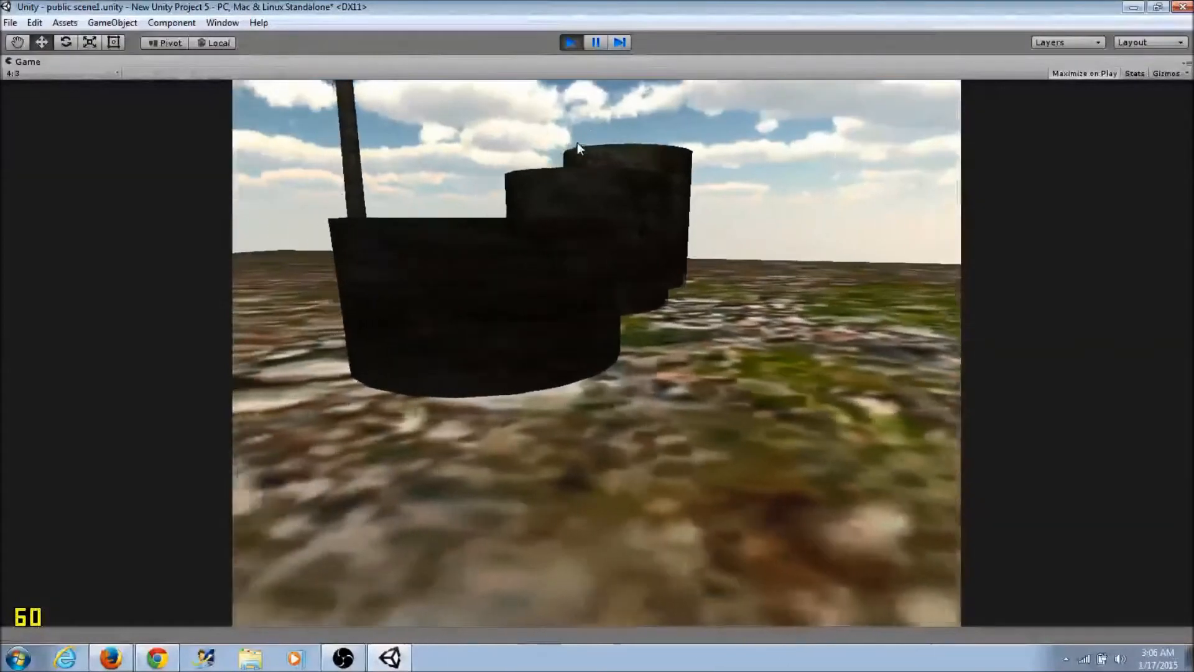
key(w)
key(space)
key(s)
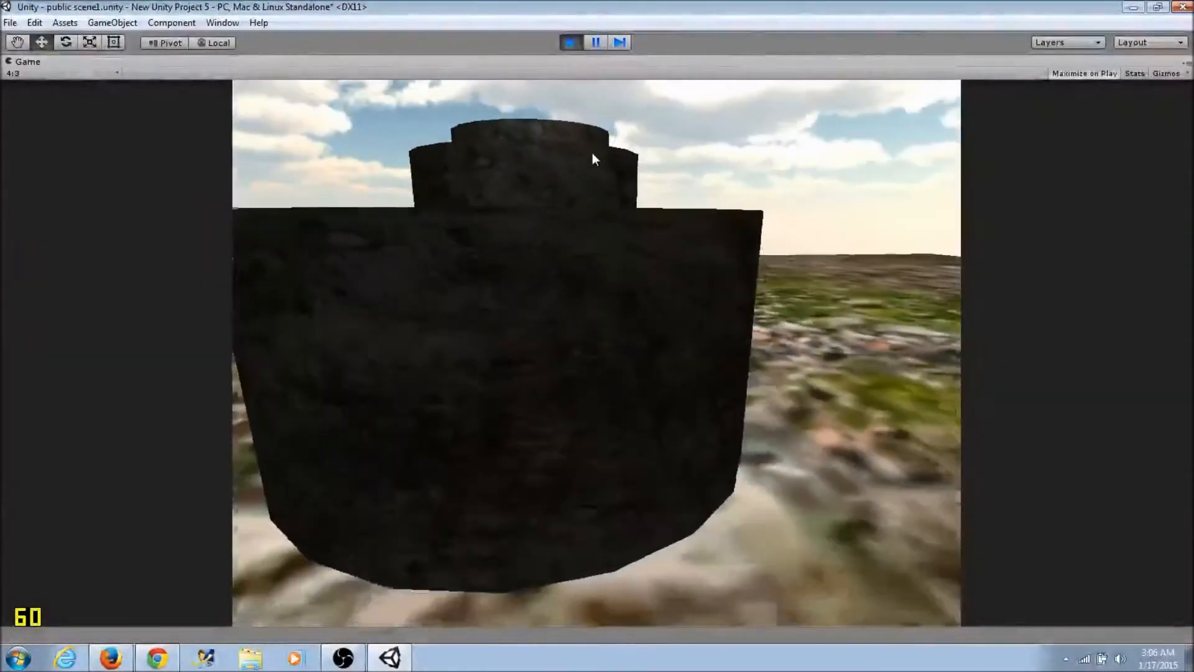
key(space)
key(w)
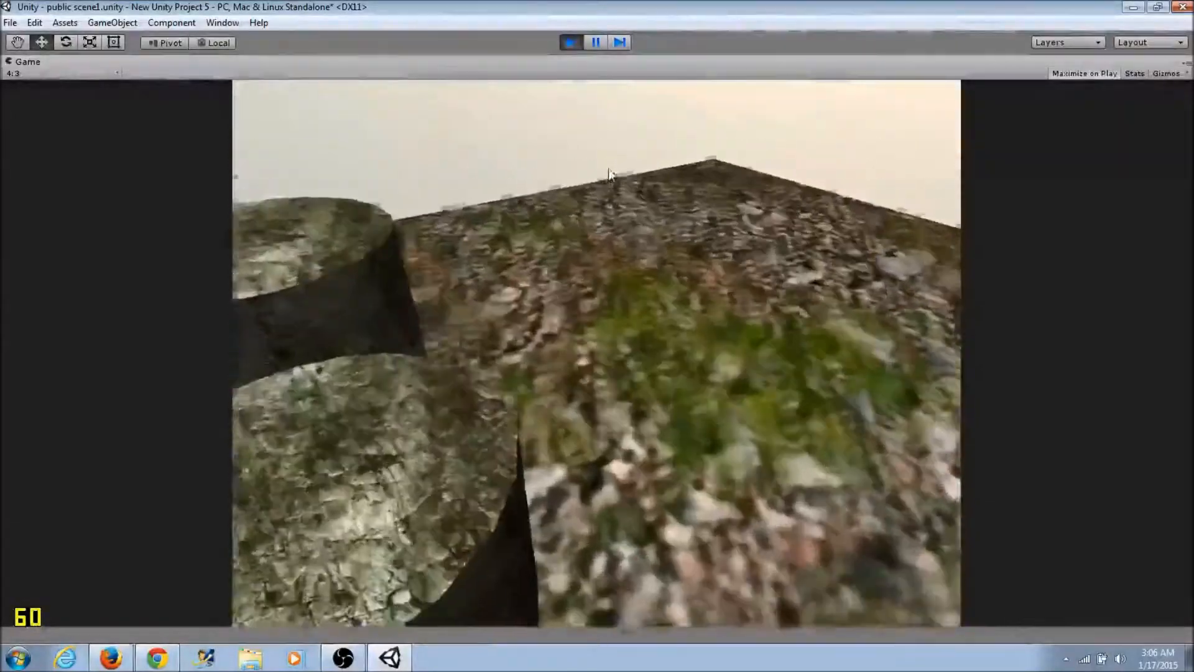
key(w)
key(space)
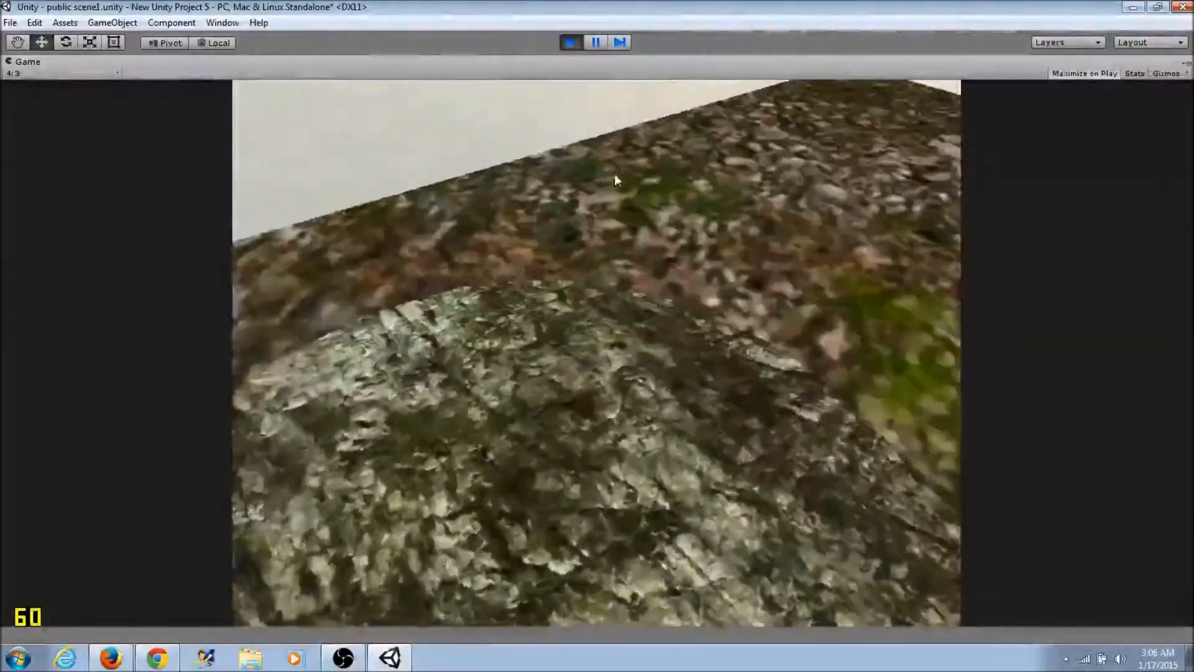
key(w)
key(space)
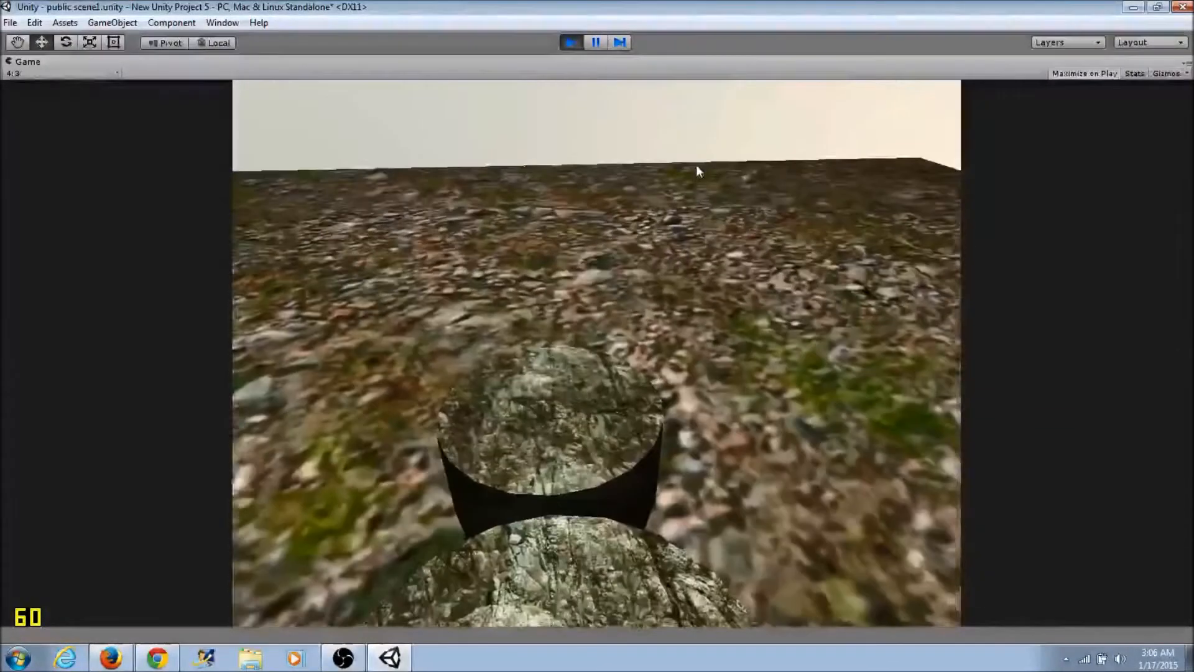
key(w)
key(space)
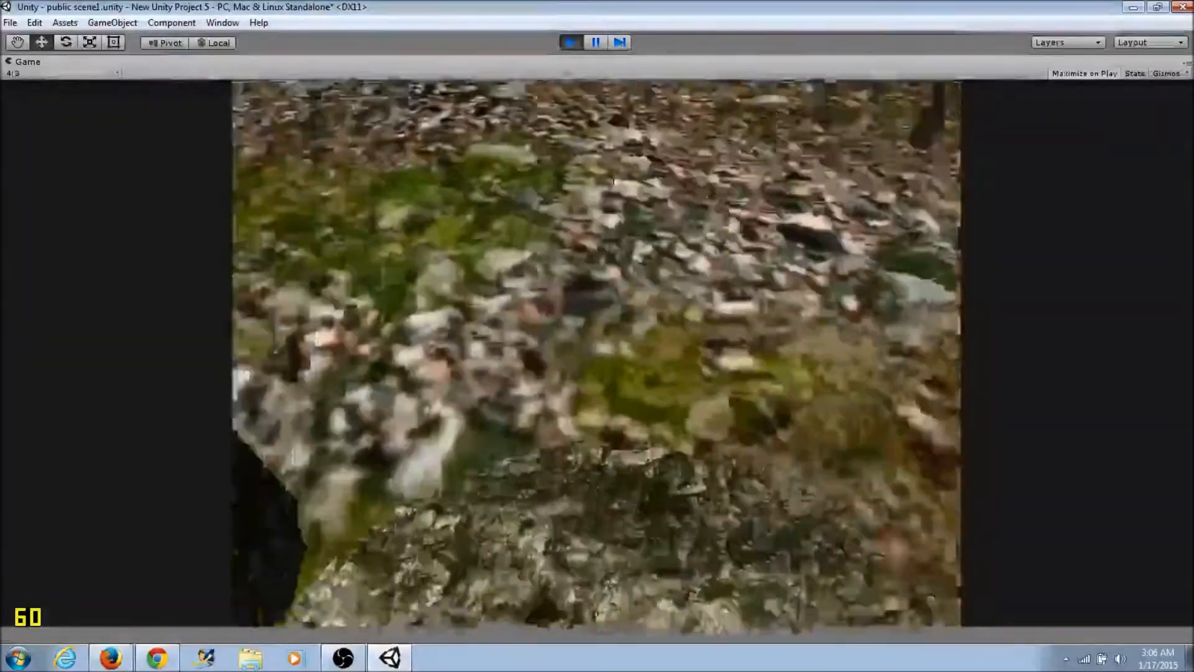
key(w)
key(s)
key(d)
key(w)
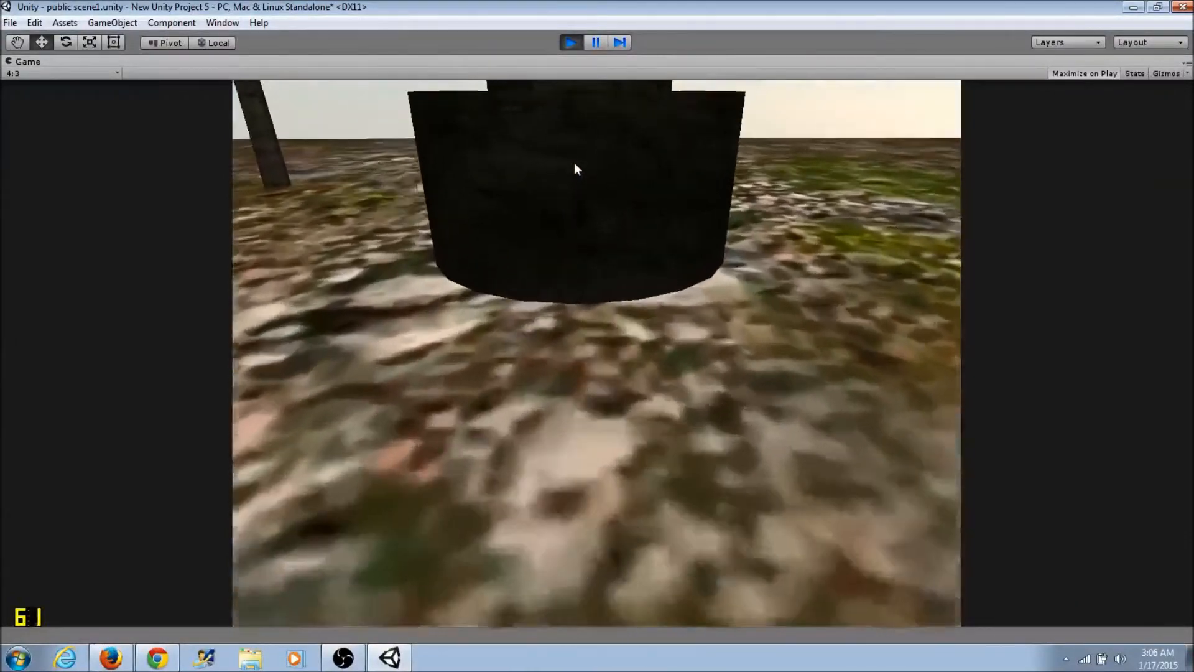
Repeat the jump test from the ground onto the lowest cylinder and on to the higher ones.
key(space)
key(w)
key(s)
key(s)
key(w)
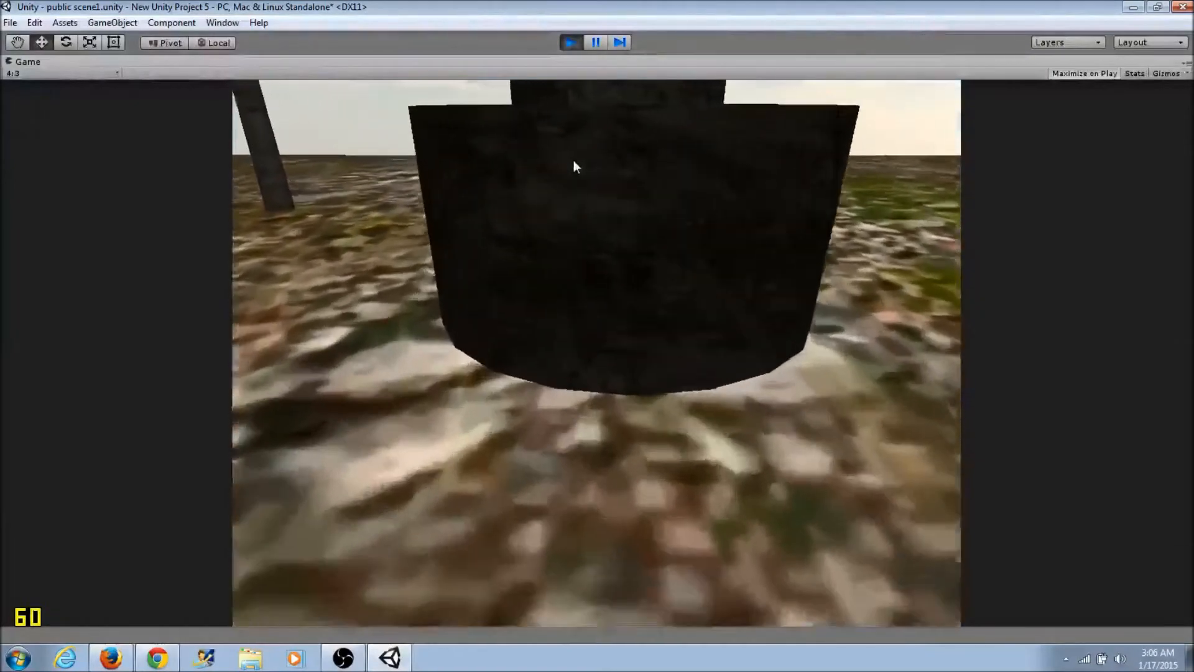
key(space)
key(w)
key(s)
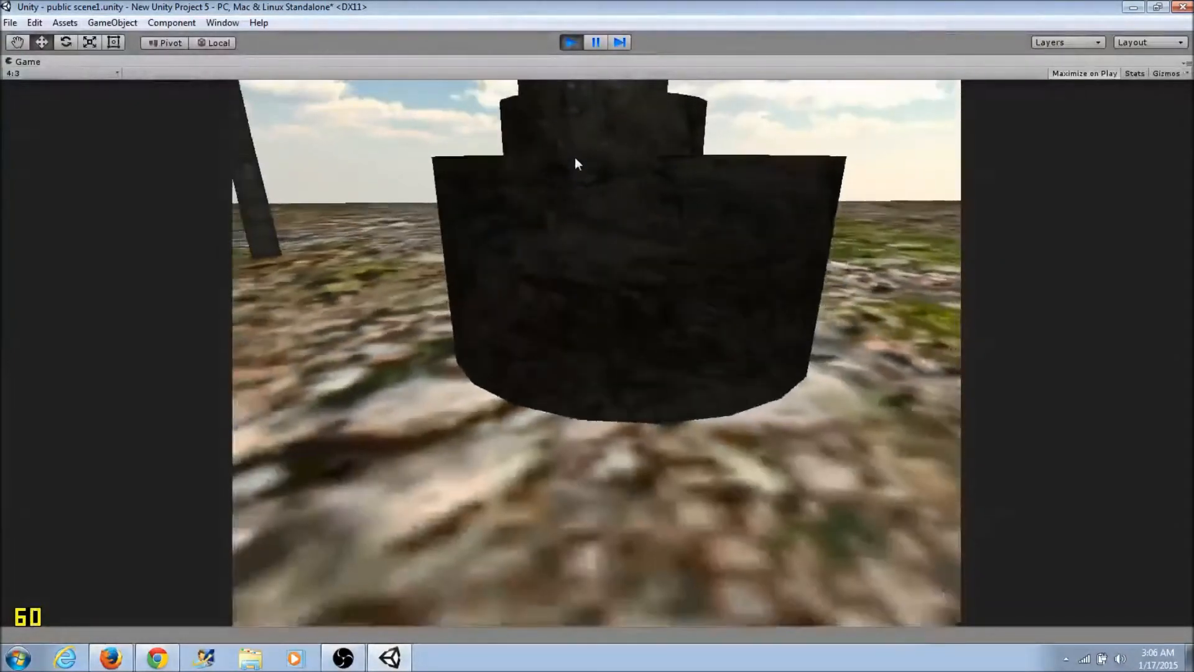
key(space)
key(w)
key(s)
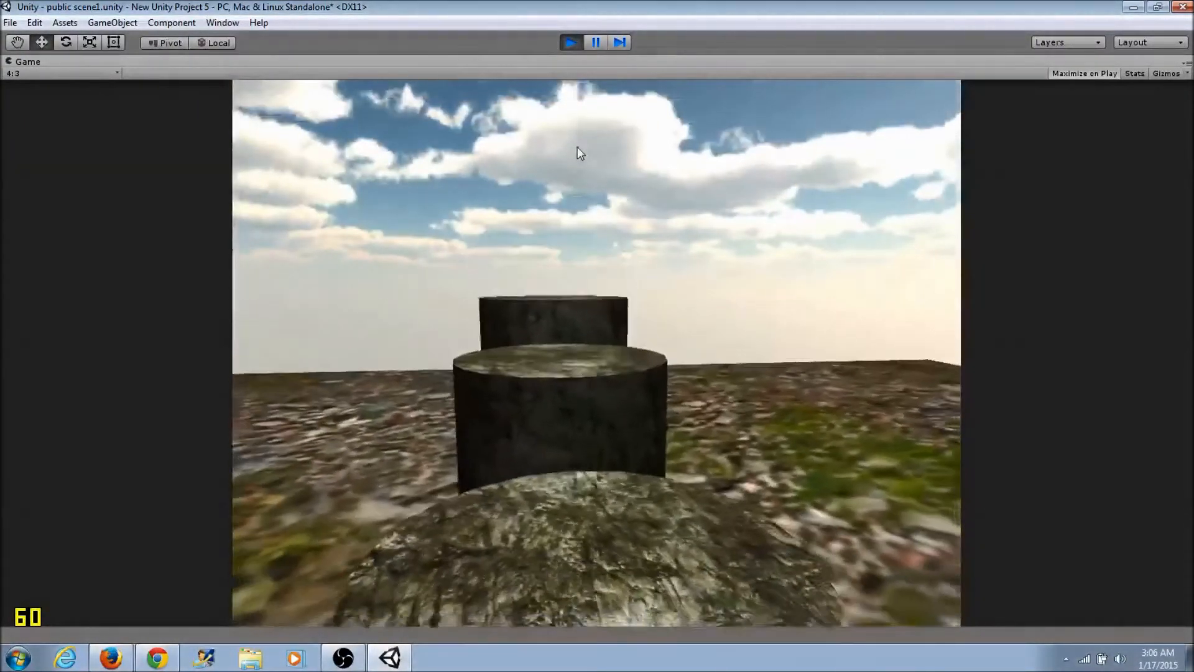
key(w)
key(s)
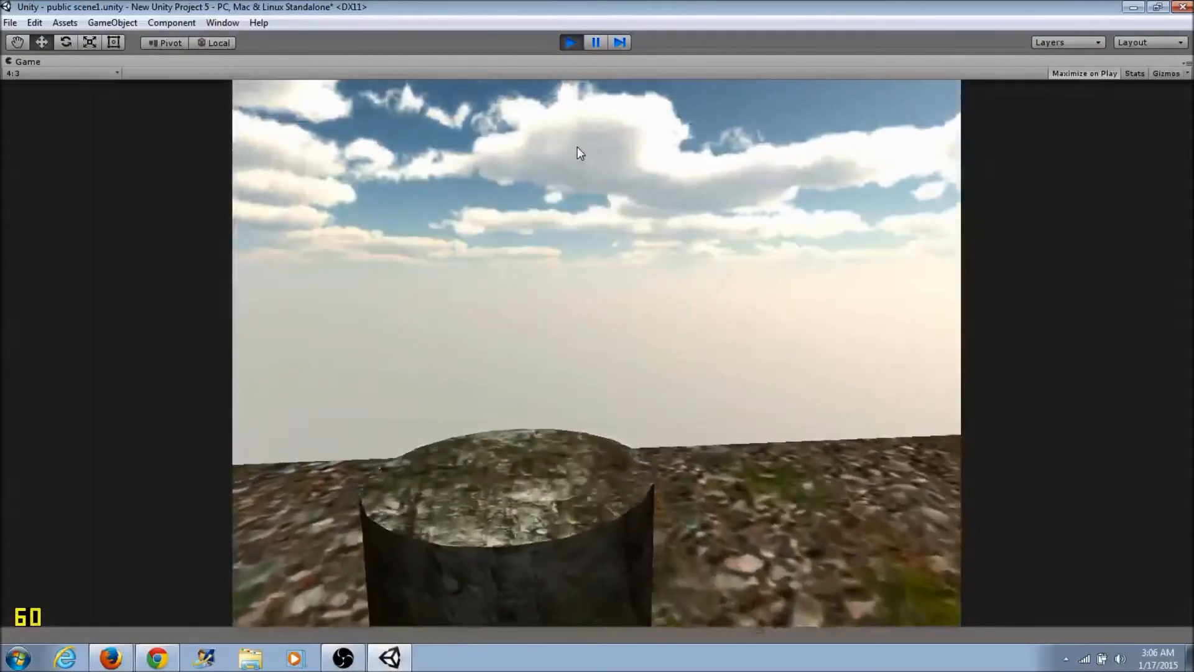
key(space)
key(w)
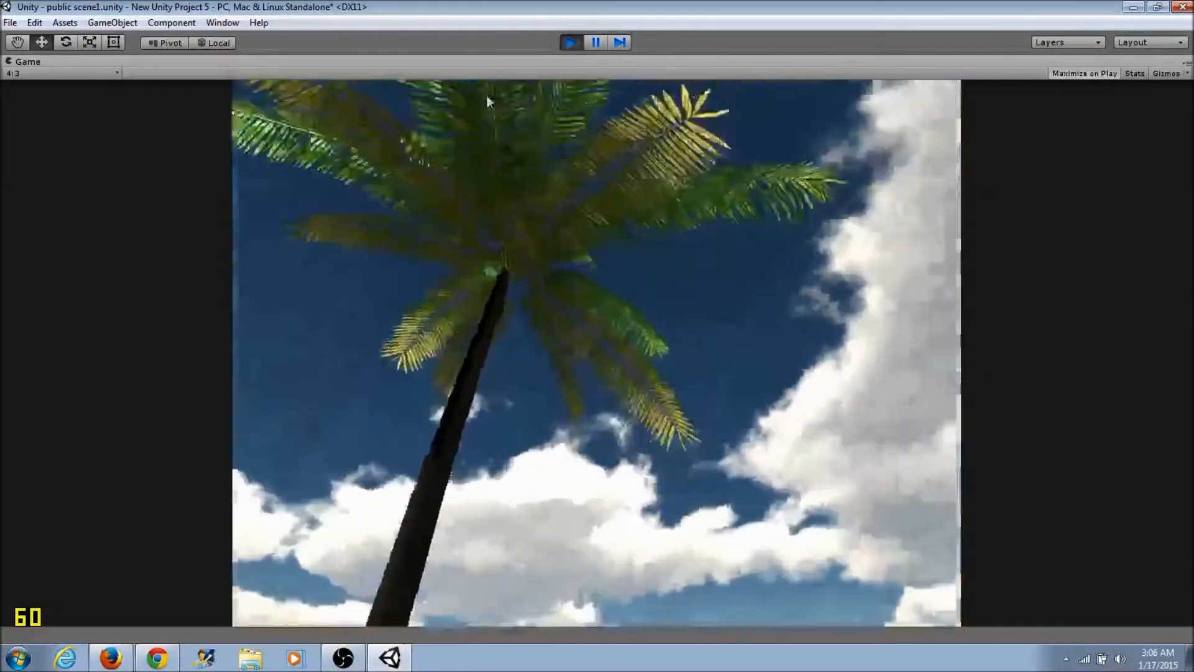
Walk around the palms and cylinders in the running game, jump onto a cylinder, and stop play mode.
key(d)
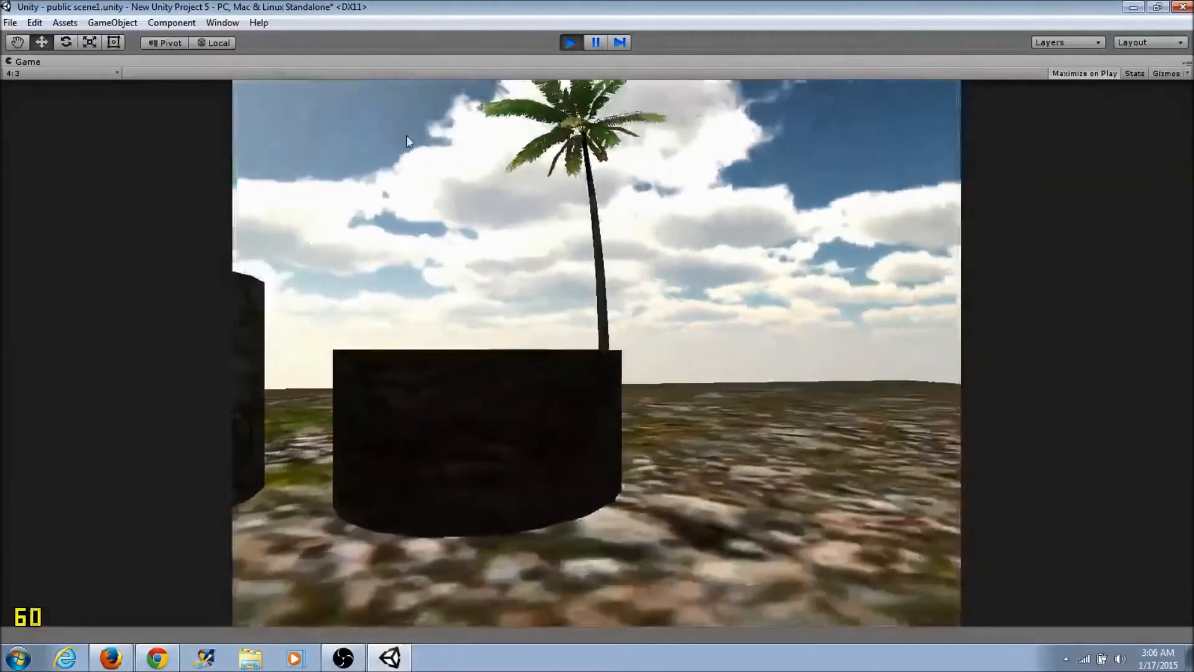
key(w)
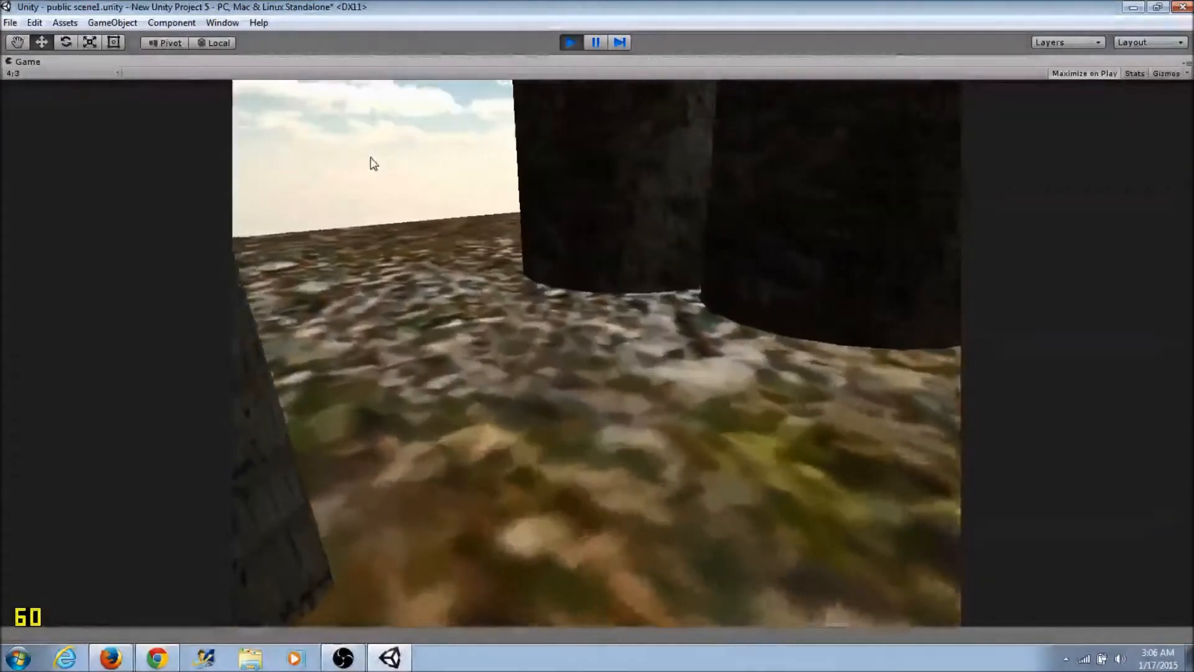
key(a)
key(d)
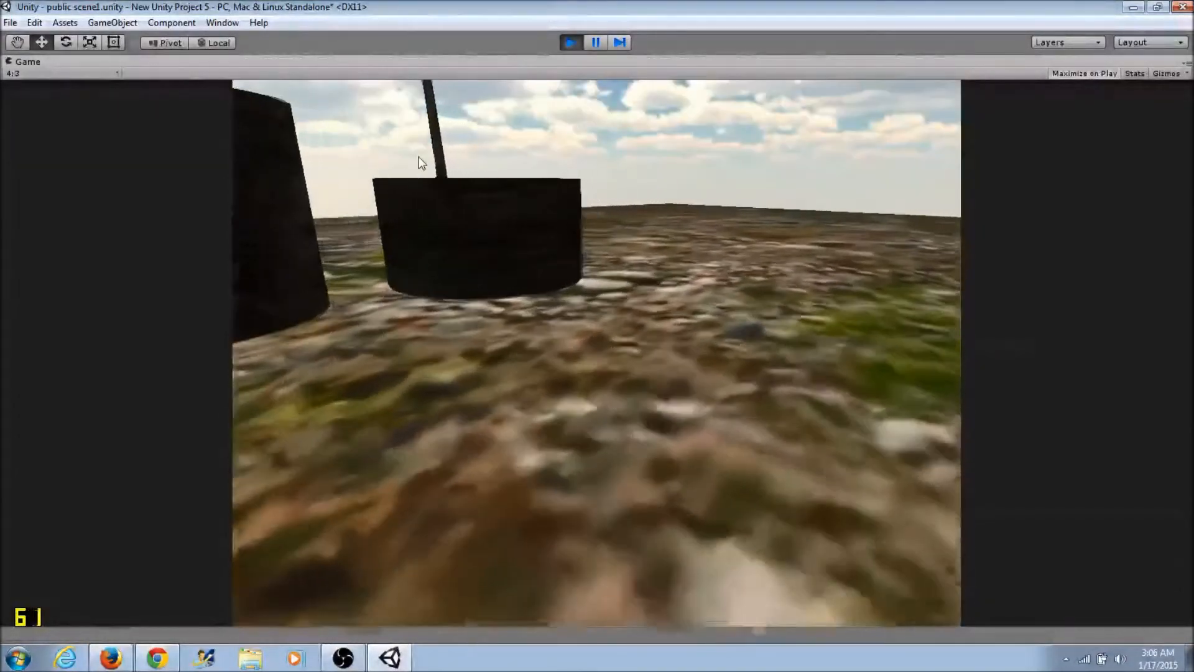
key(w)
key(space)
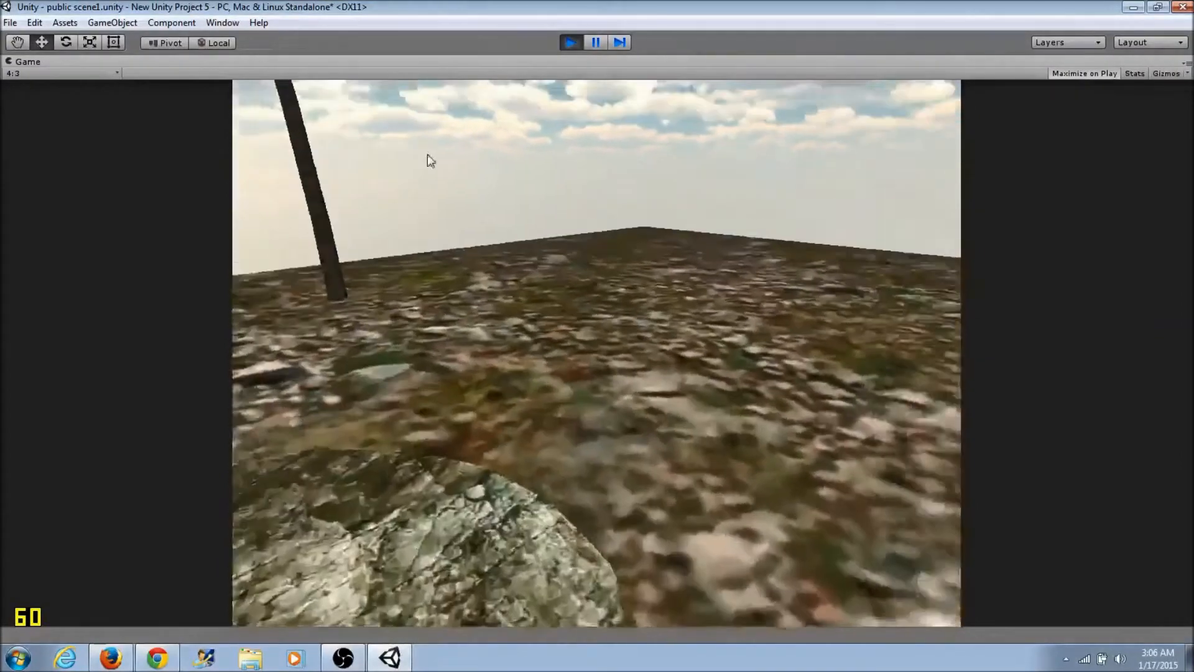
key(ctrl+p)
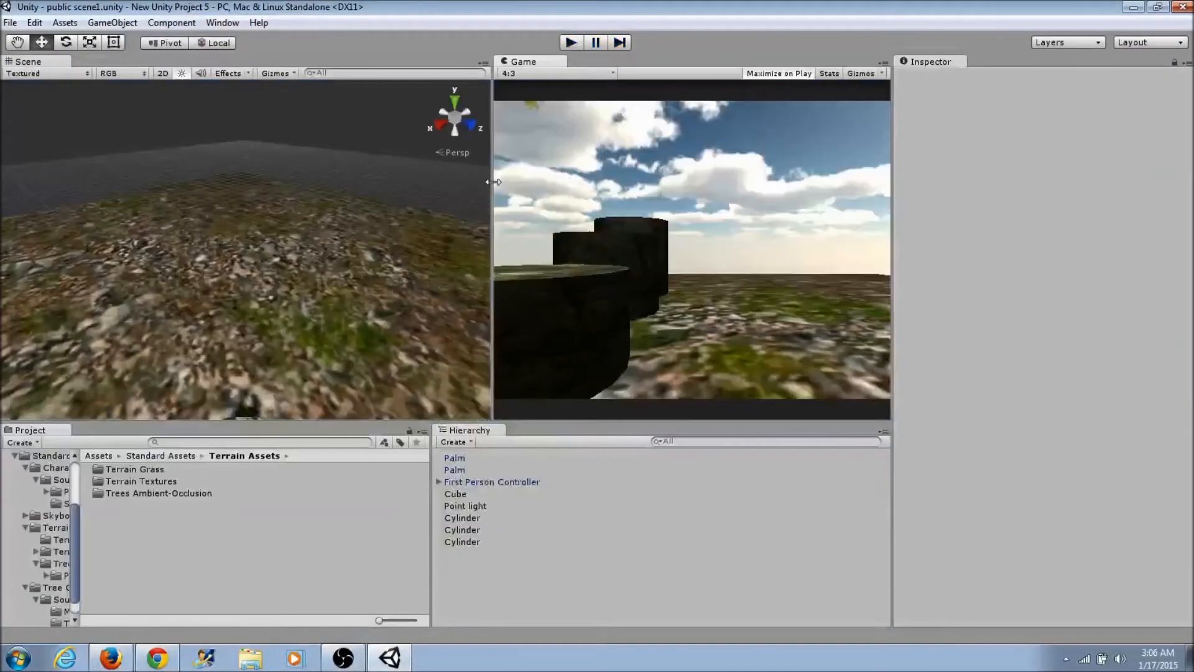
Add a Rigidbody physics component to the first Palm in the scene.
scroll(432, 257, down, 8)
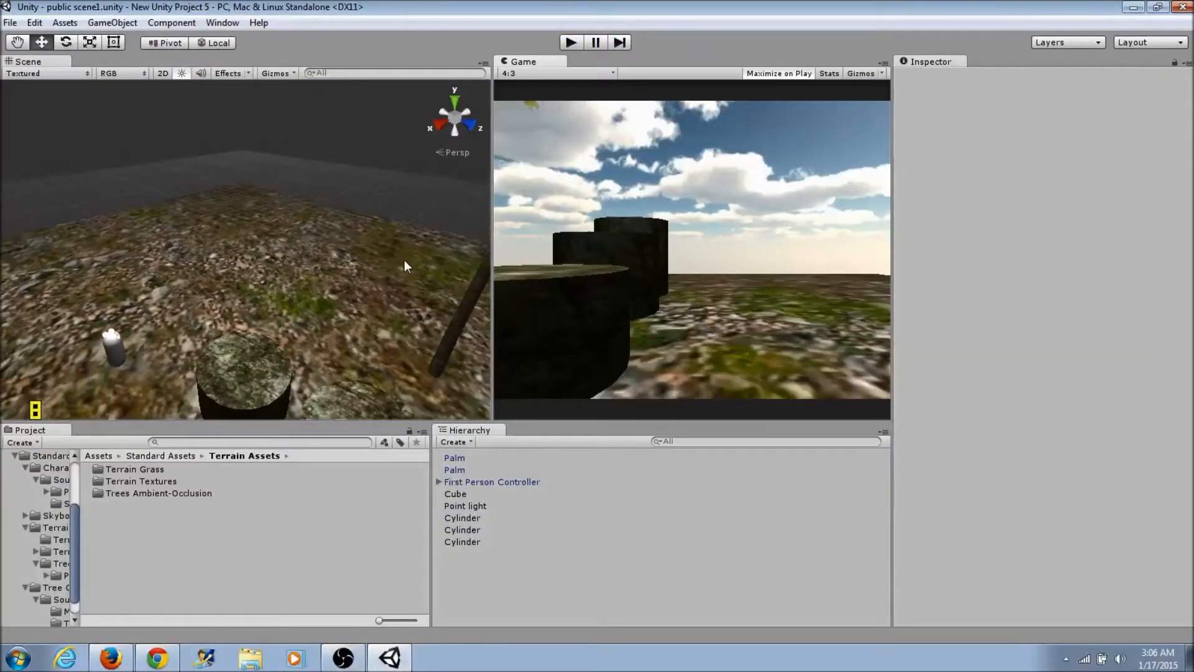
scroll(404, 261, down, 8)
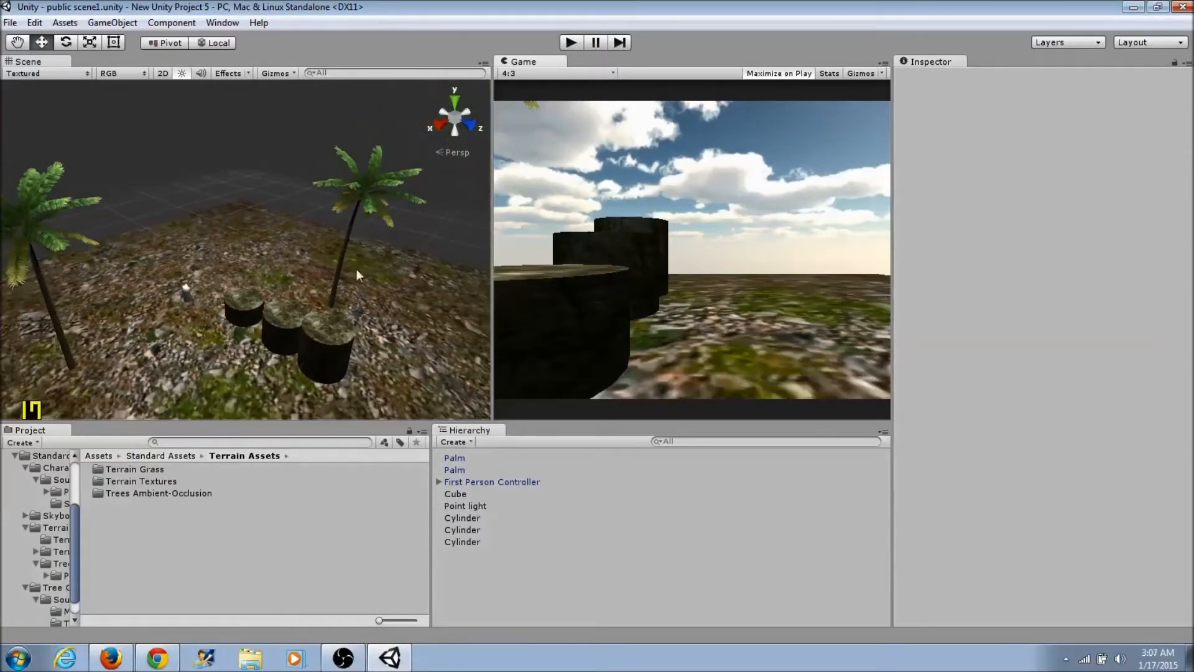
click(455, 459)
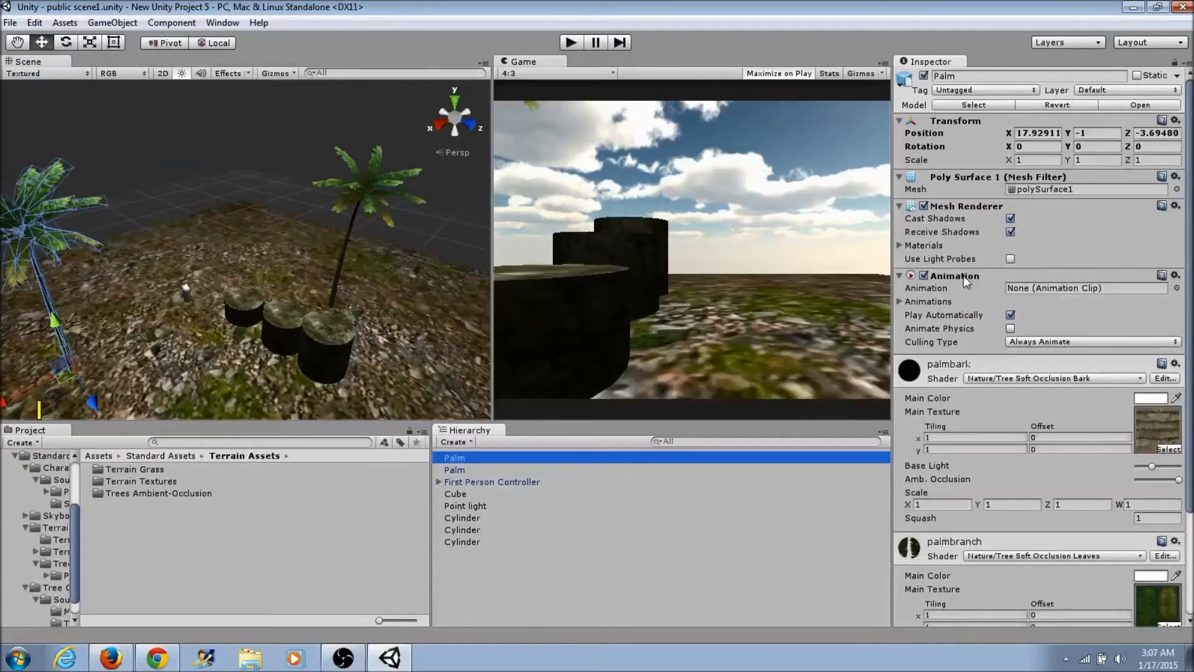
scroll(983, 308, down, 5)
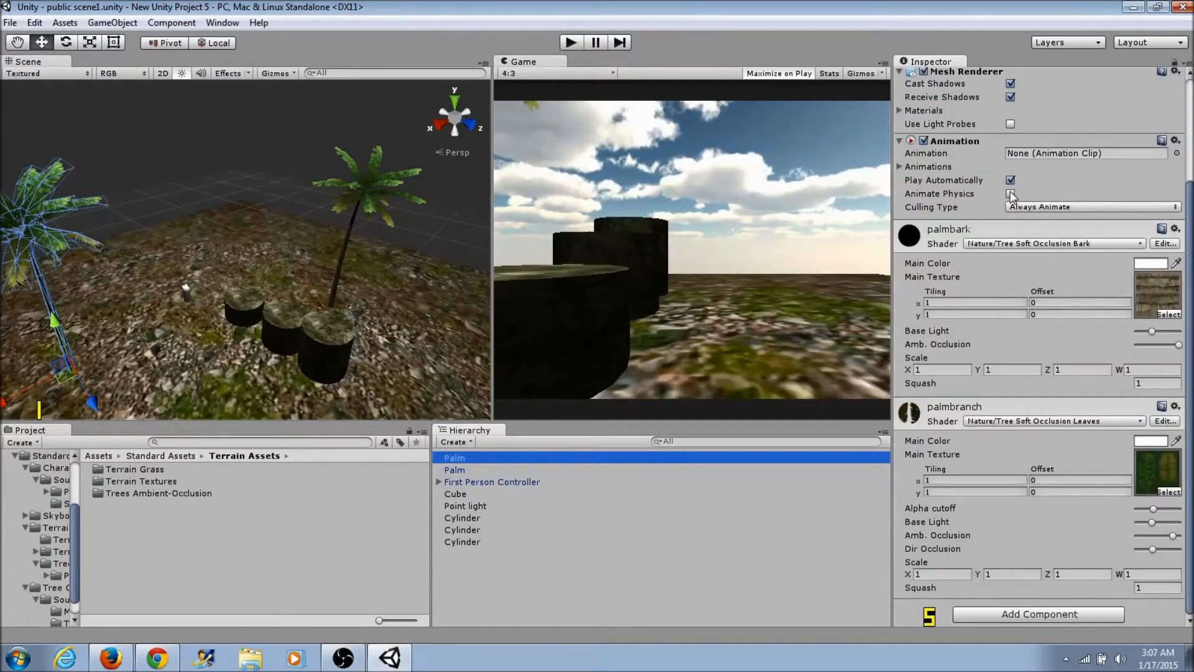
click(1065, 616)
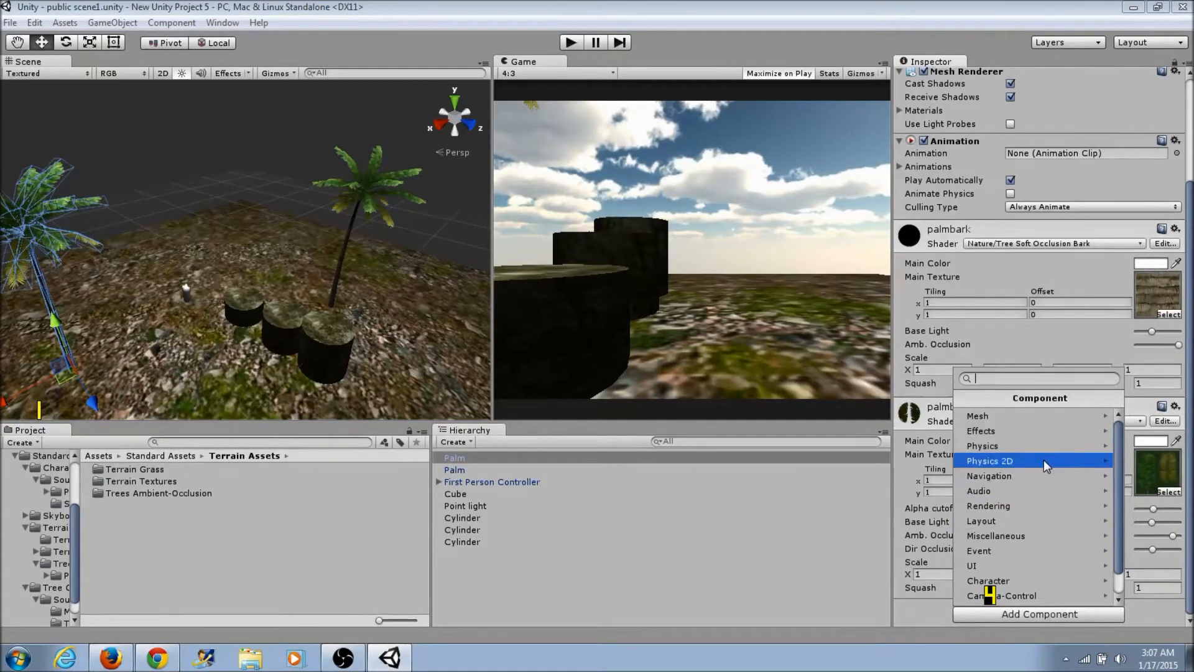
click(1018, 446)
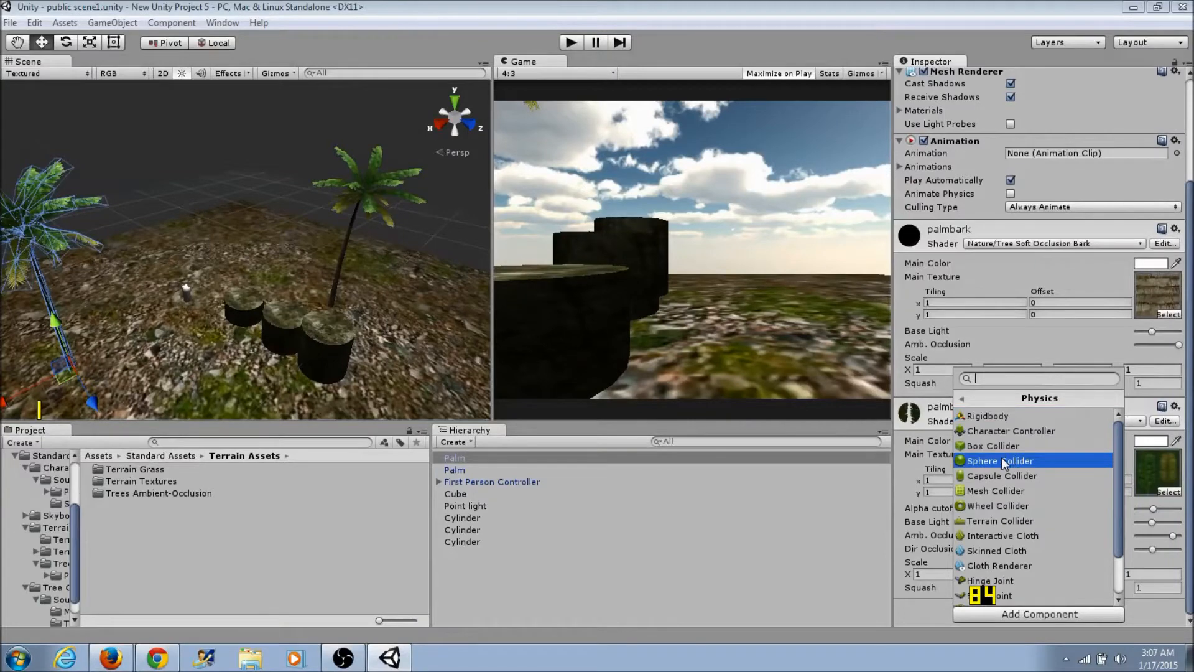
click(1004, 415)
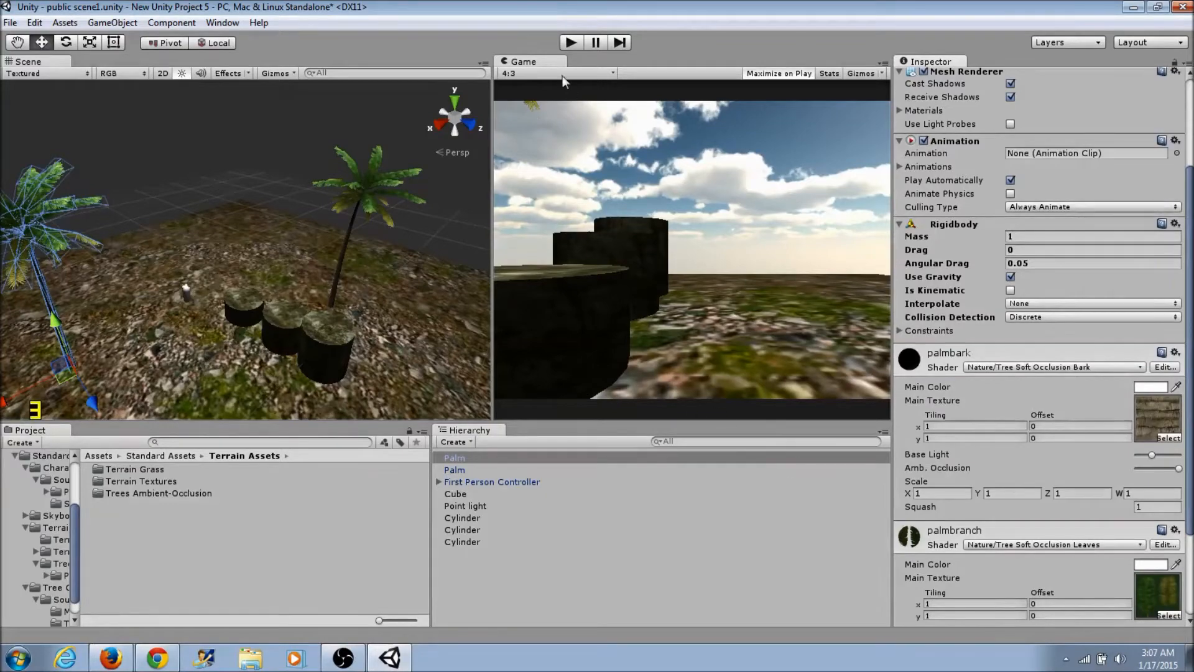
Turn off Maximize on Play and run the scene to watch how the palm behaves with its Rigidbody, then stop it.
click(569, 42)
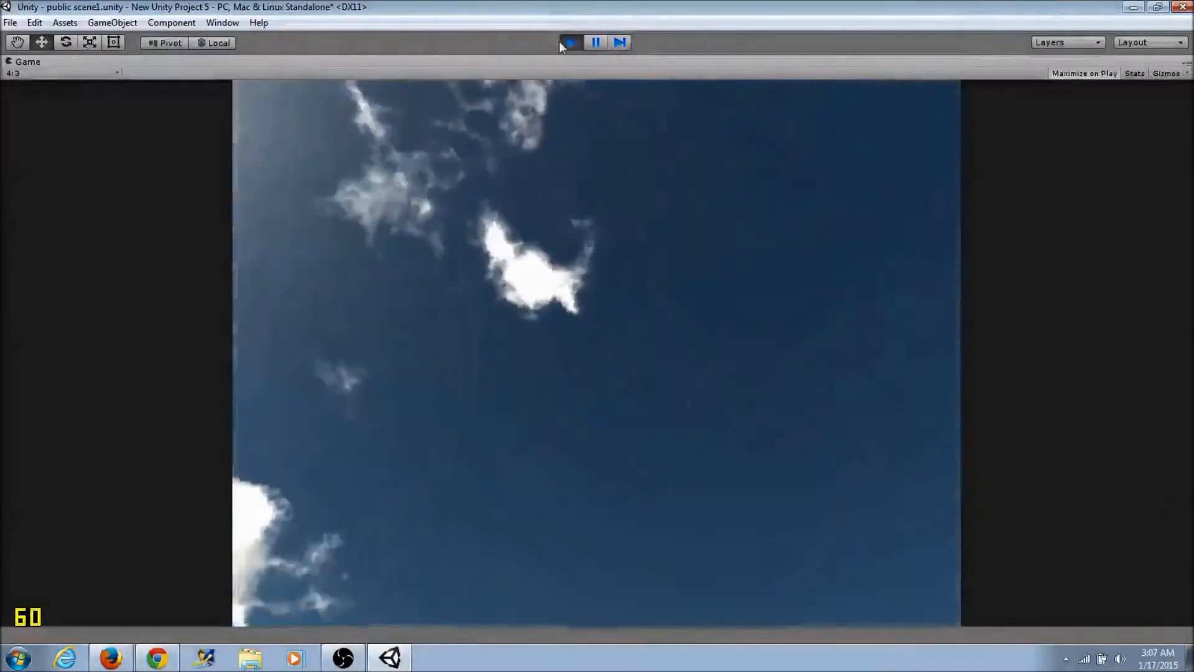
click(570, 42)
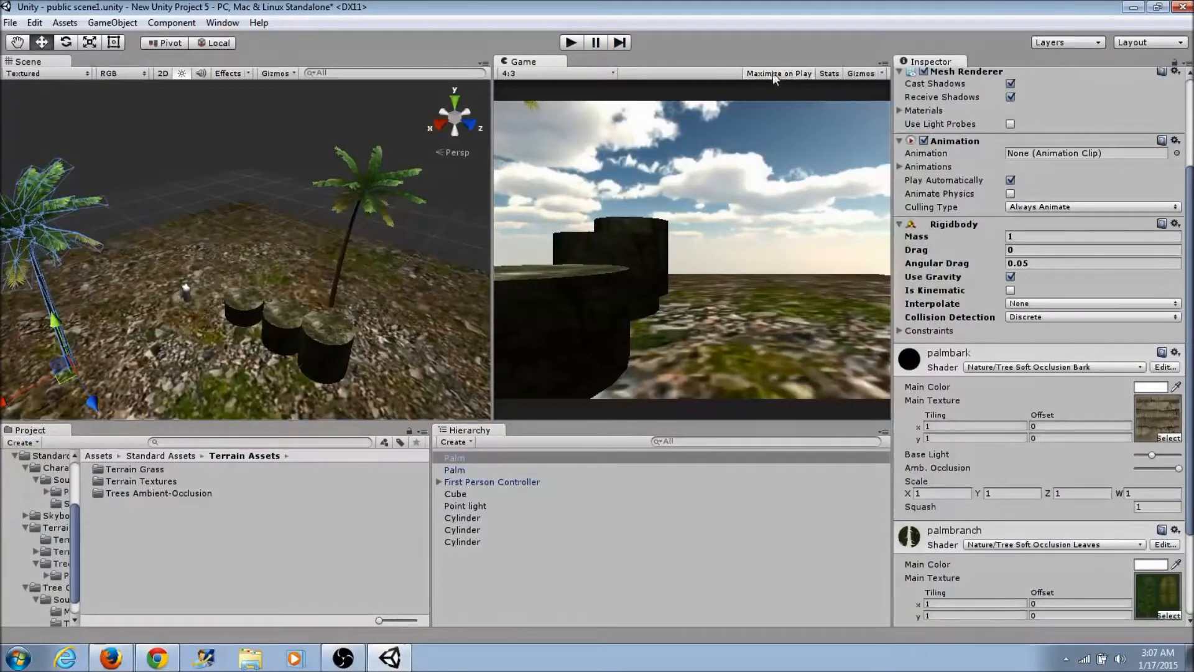
click(571, 42)
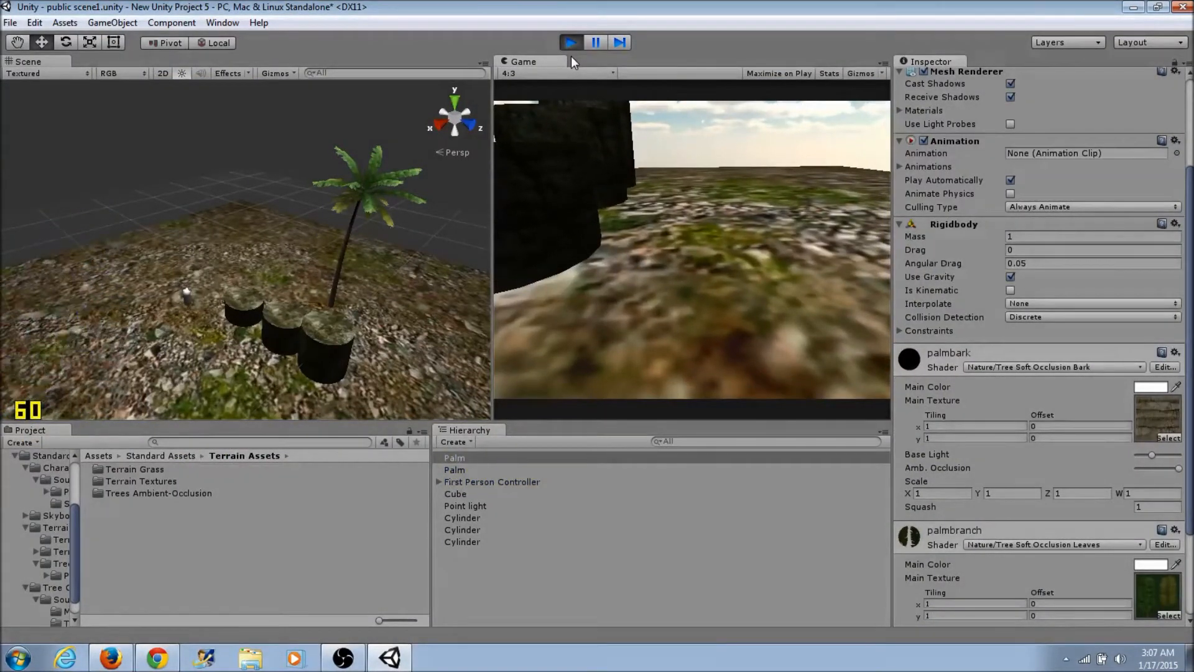
click(575, 43)
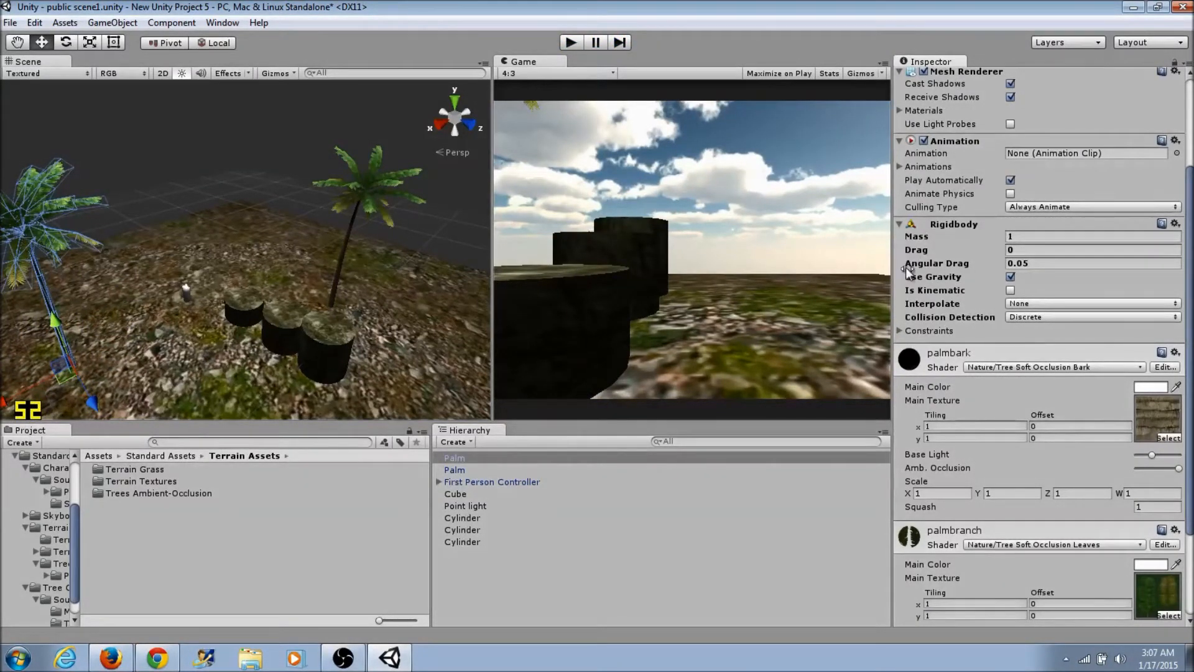
Remove the Rigidbody component from the selected palm.
scroll(989, 503, down, 5)
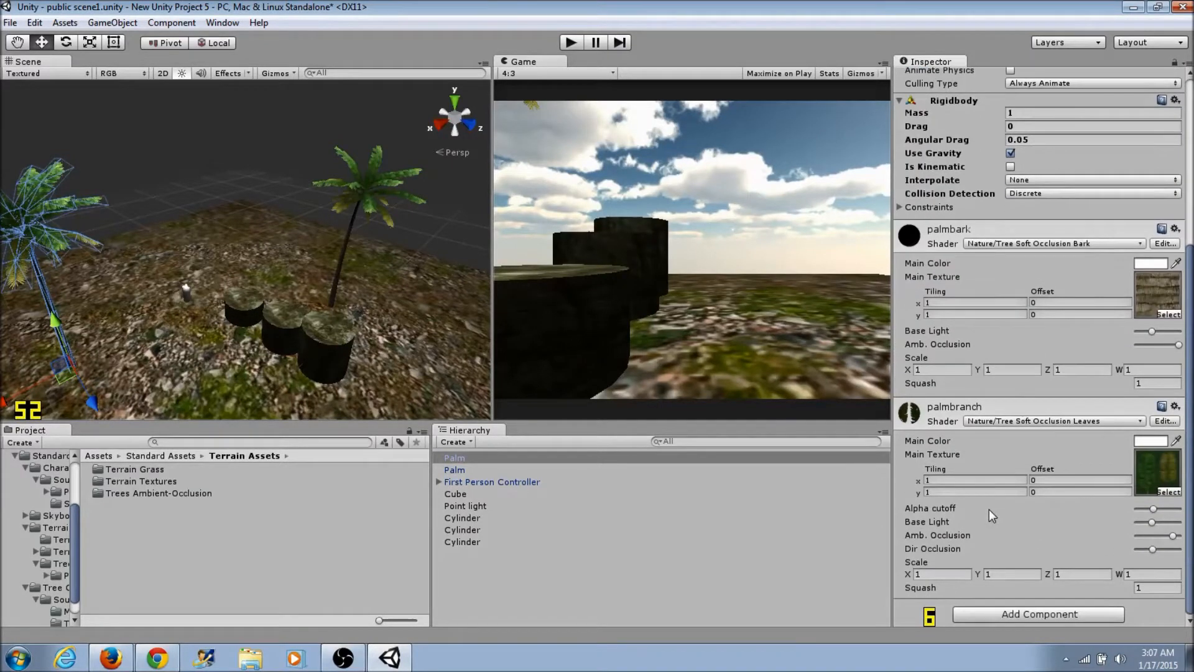
scroll(988, 508, up, 5)
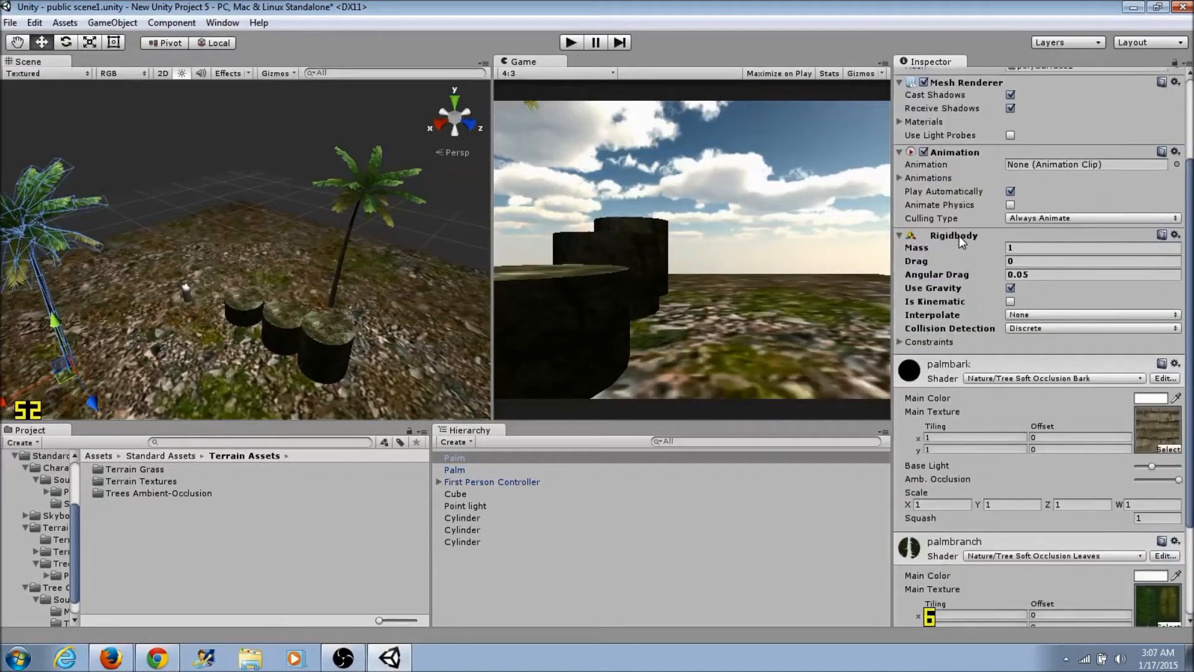
right_click(983, 237)
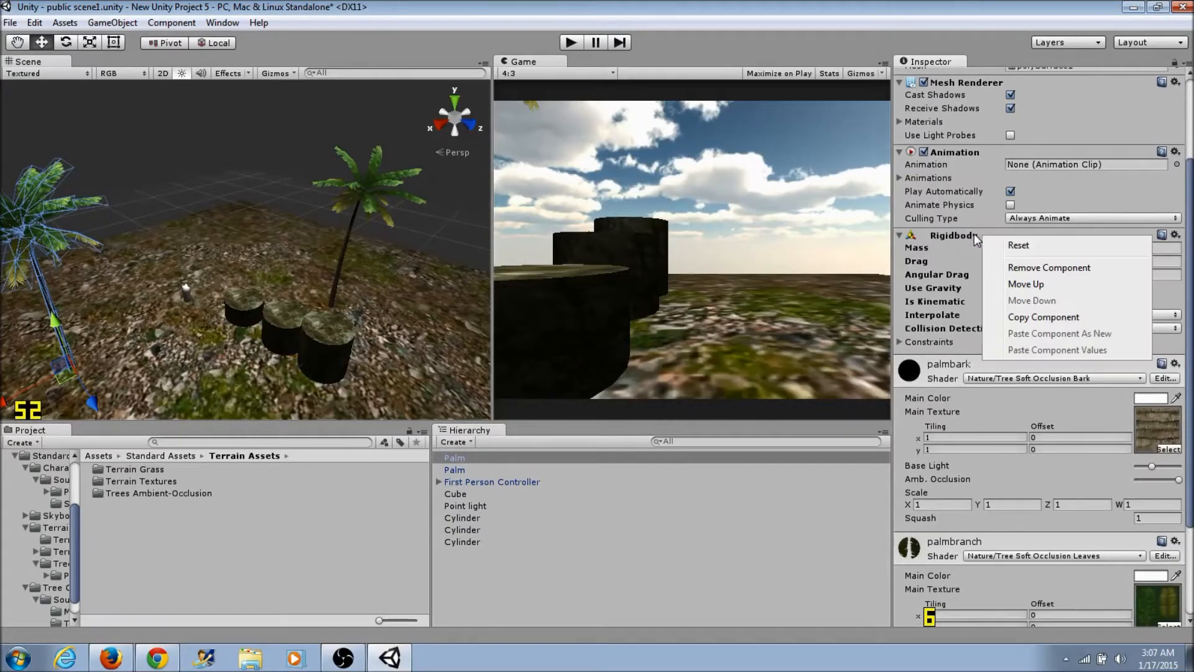
click(1020, 267)
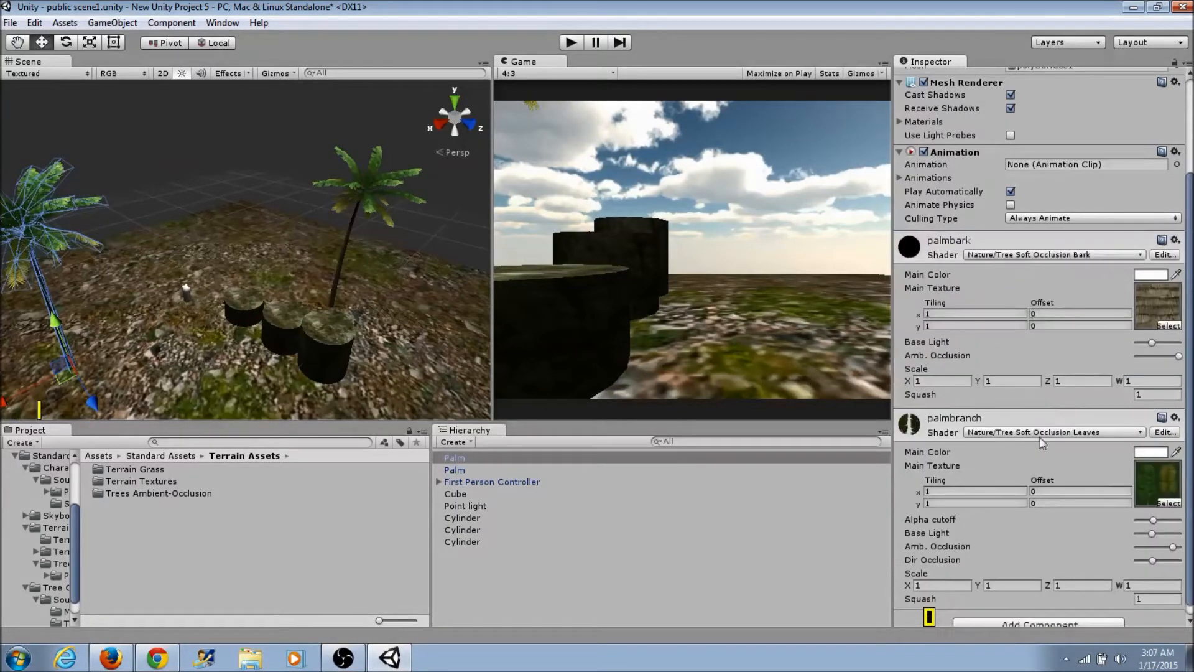
Add a Box Collider physics component to the selected palm.
click(1033, 614)
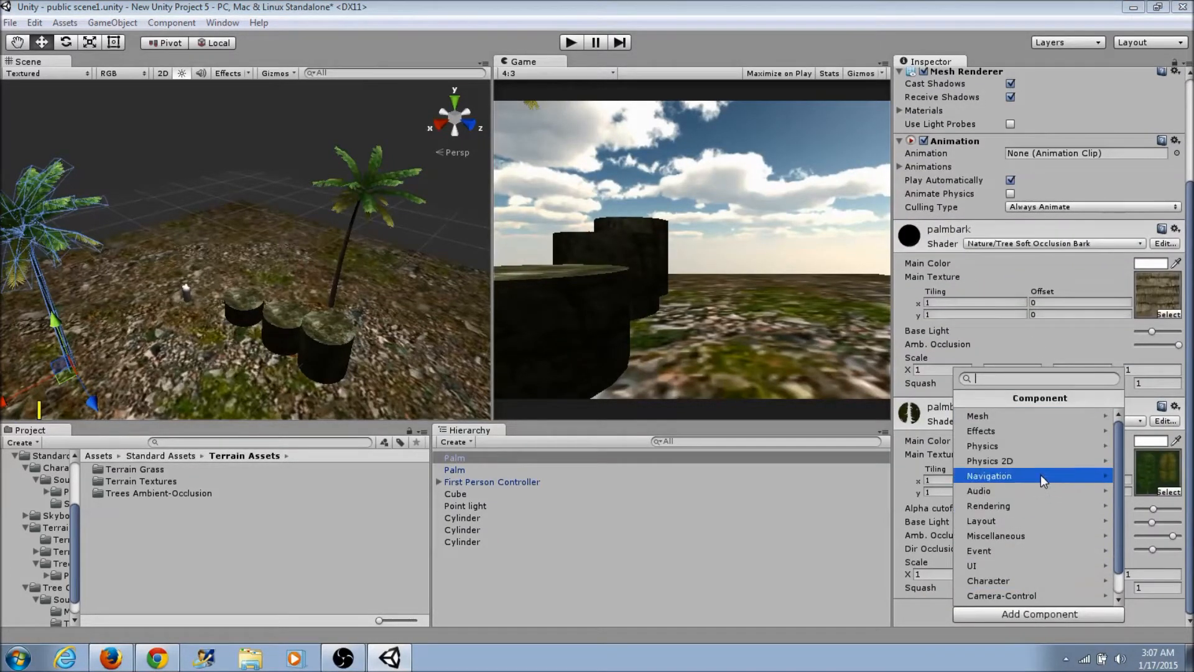
click(1042, 446)
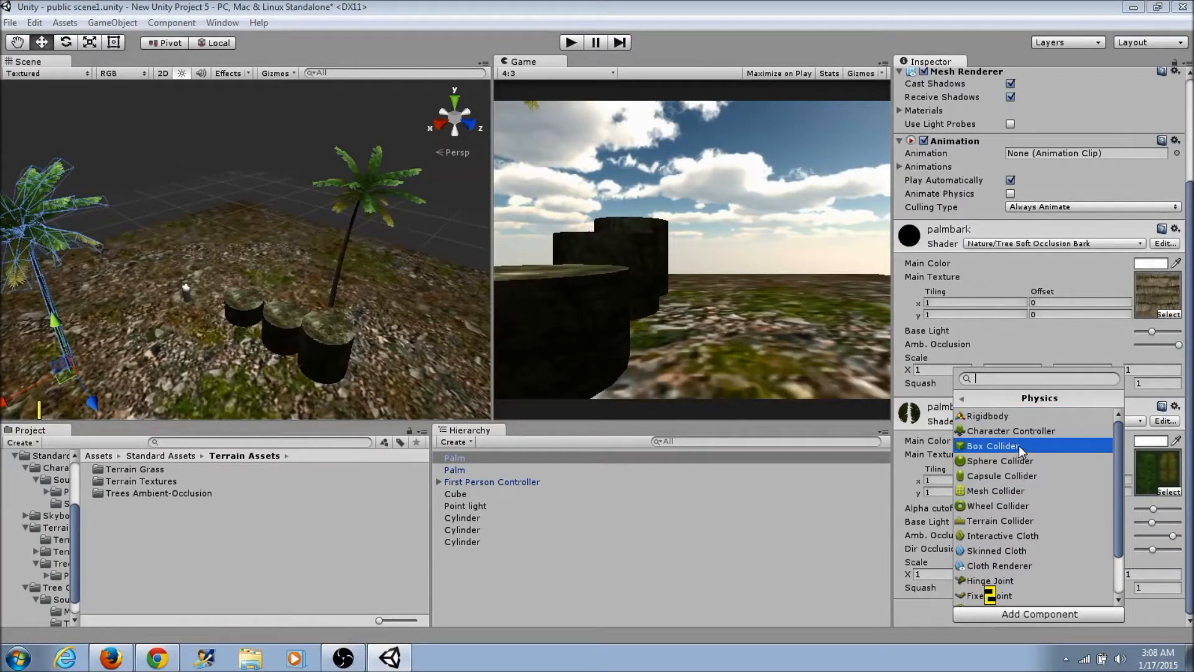
click(1015, 444)
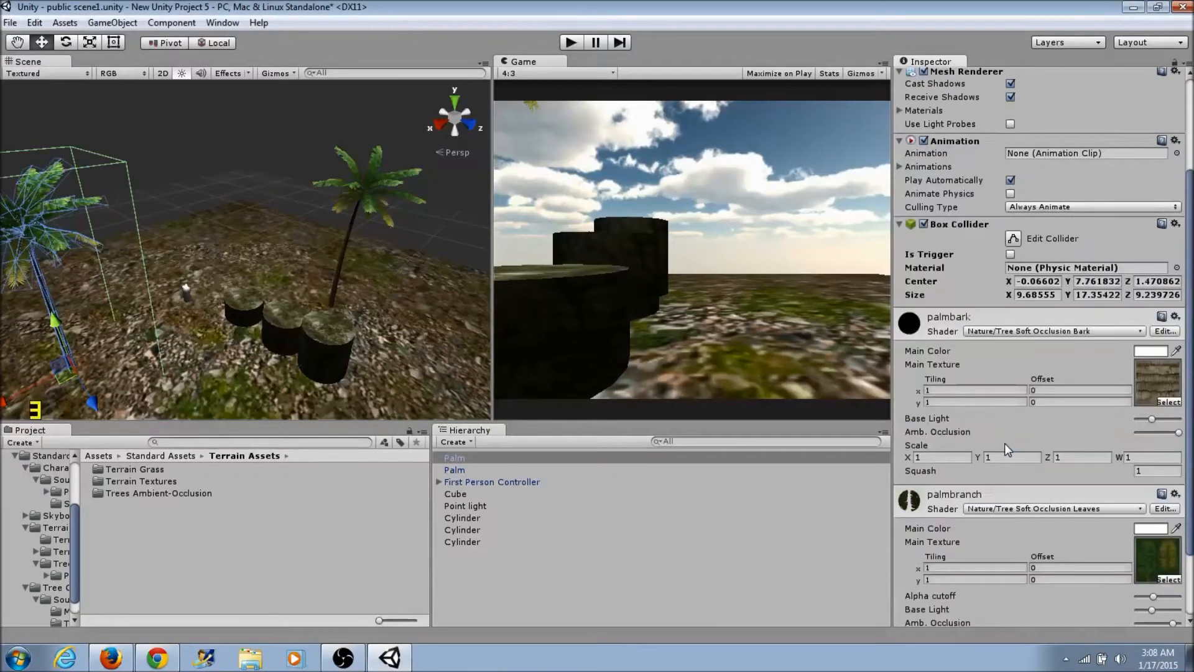
Shrink the palm's Box Collider to about trunk width by setting its size to X 0.65 and Z -0.45.
middle_drag(62, 314, 196, 316)
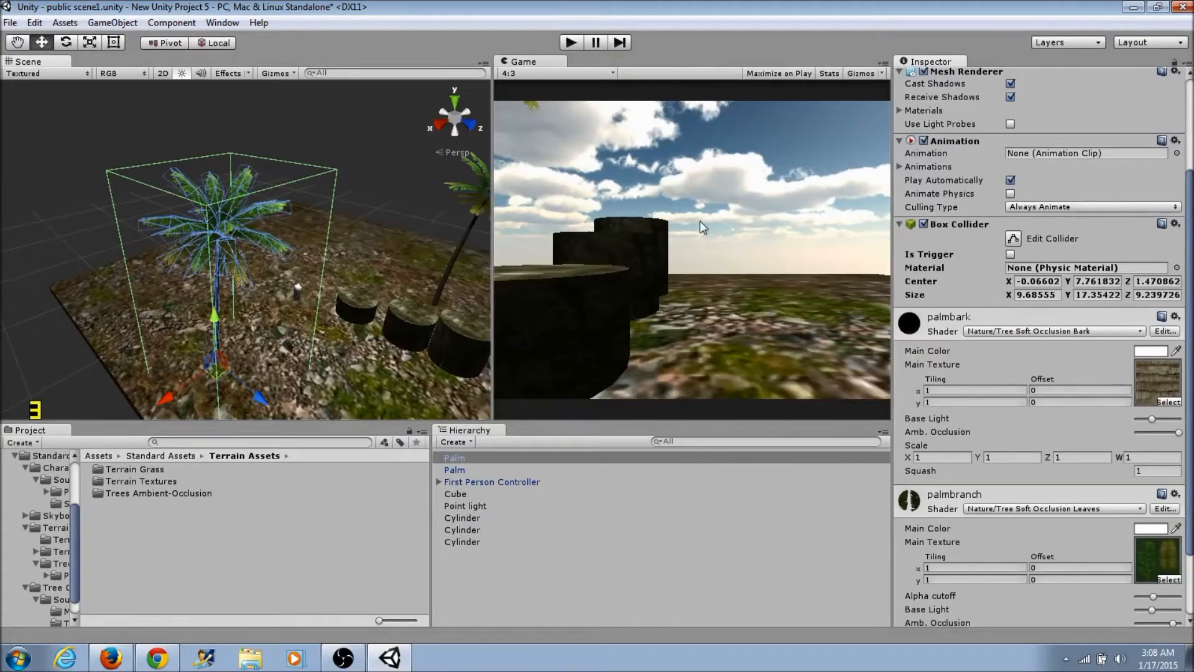
scroll(1063, 199, up, 4)
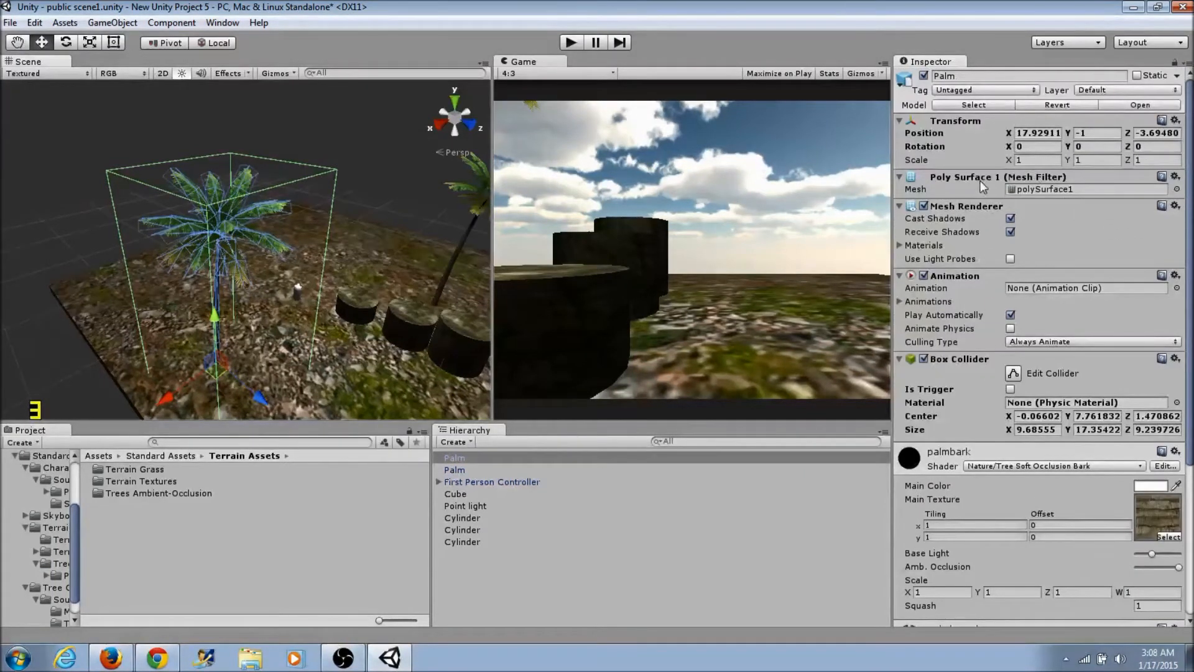
scroll(981, 186, down, 7)
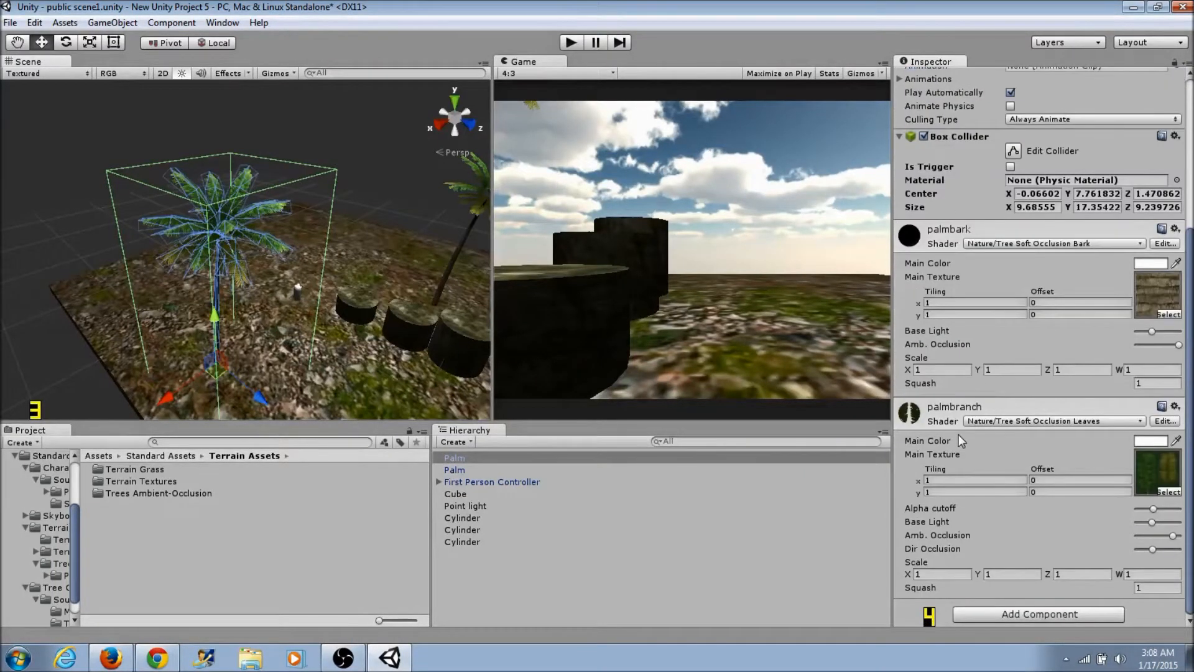
scroll(957, 348, up, 1)
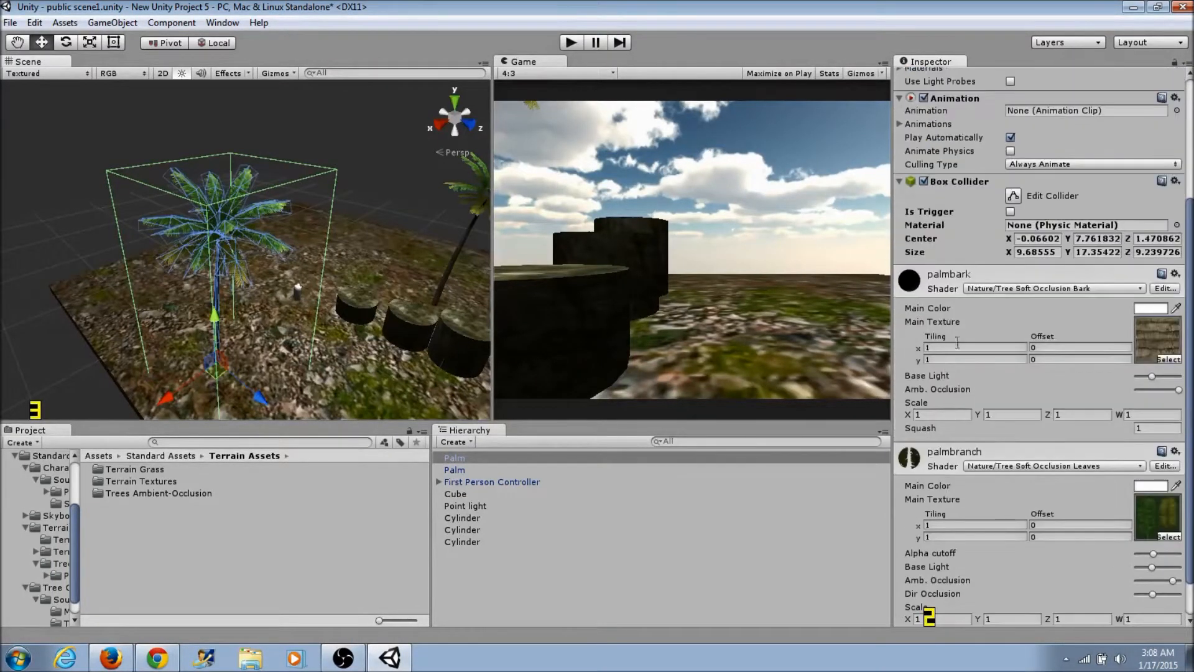
click(1012, 252)
drag(1010, 254, 816, 266)
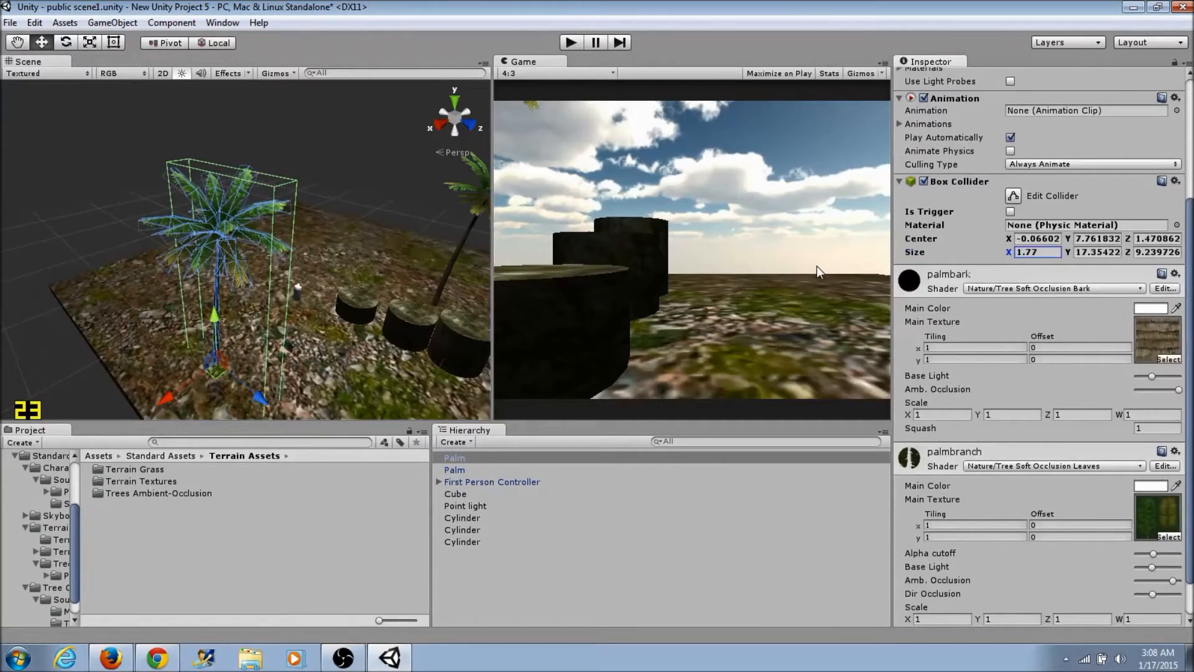
drag(1128, 255, 1058, 249)
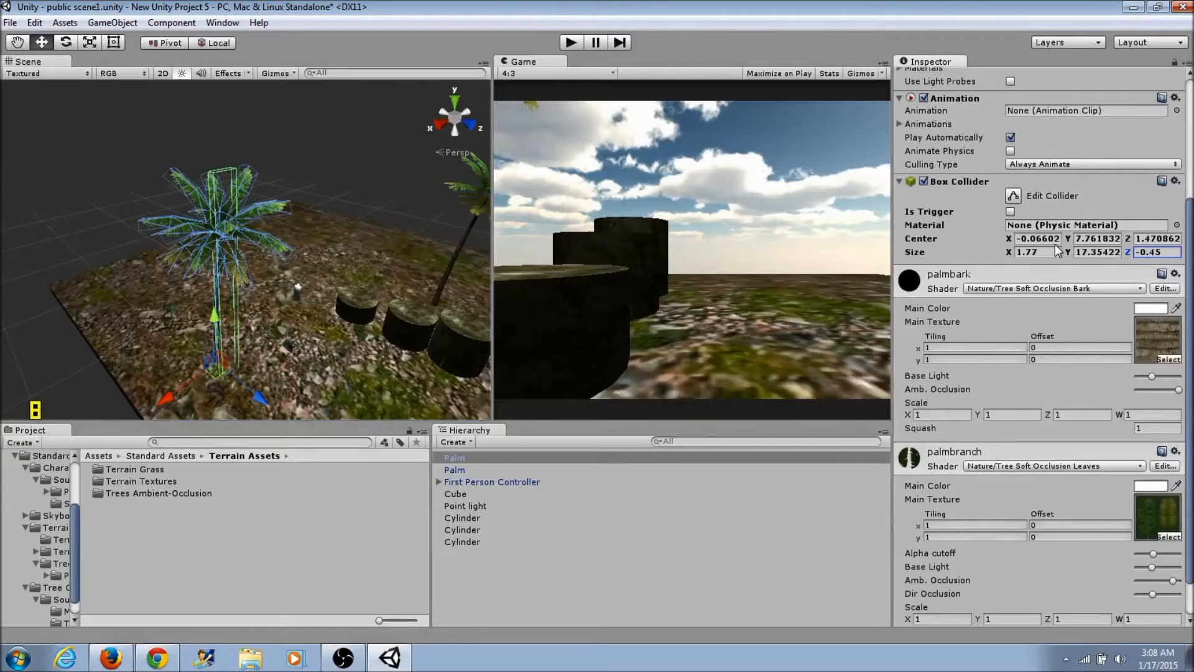
drag(1009, 256, 1006, 258)
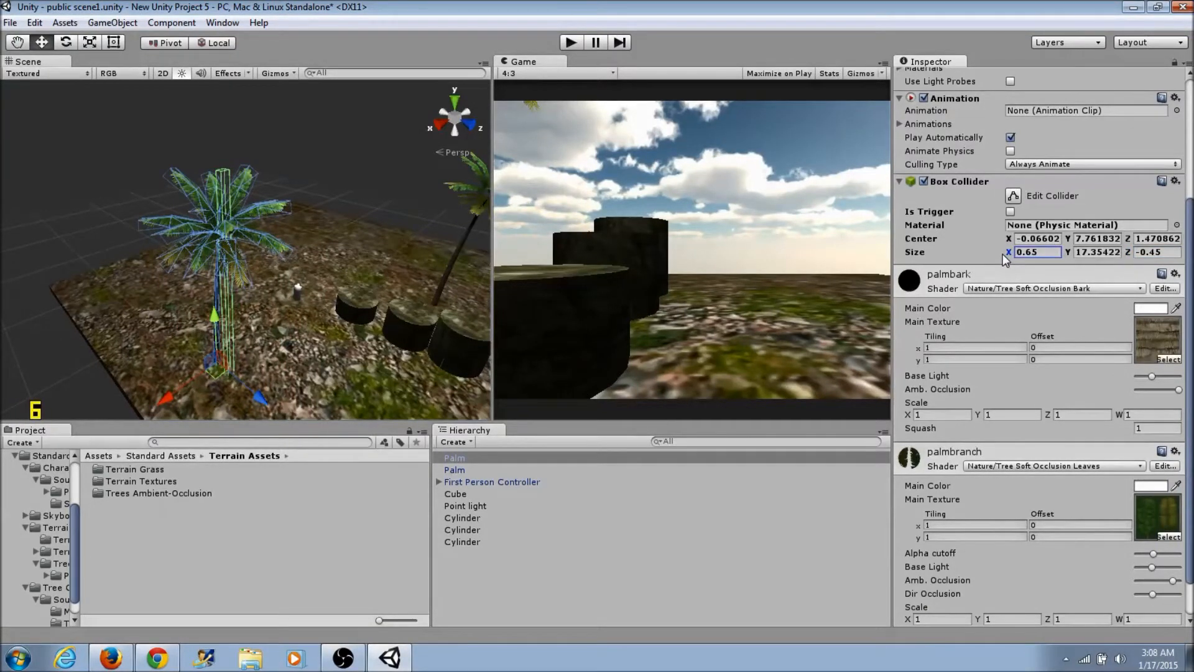
Align the Box Collider with the palm's trunk by setting its center to X 0.45, Y 8.78 and Z 0.37.
scroll(320, 358, up, 5)
middle_drag(270, 357, 289, 271)
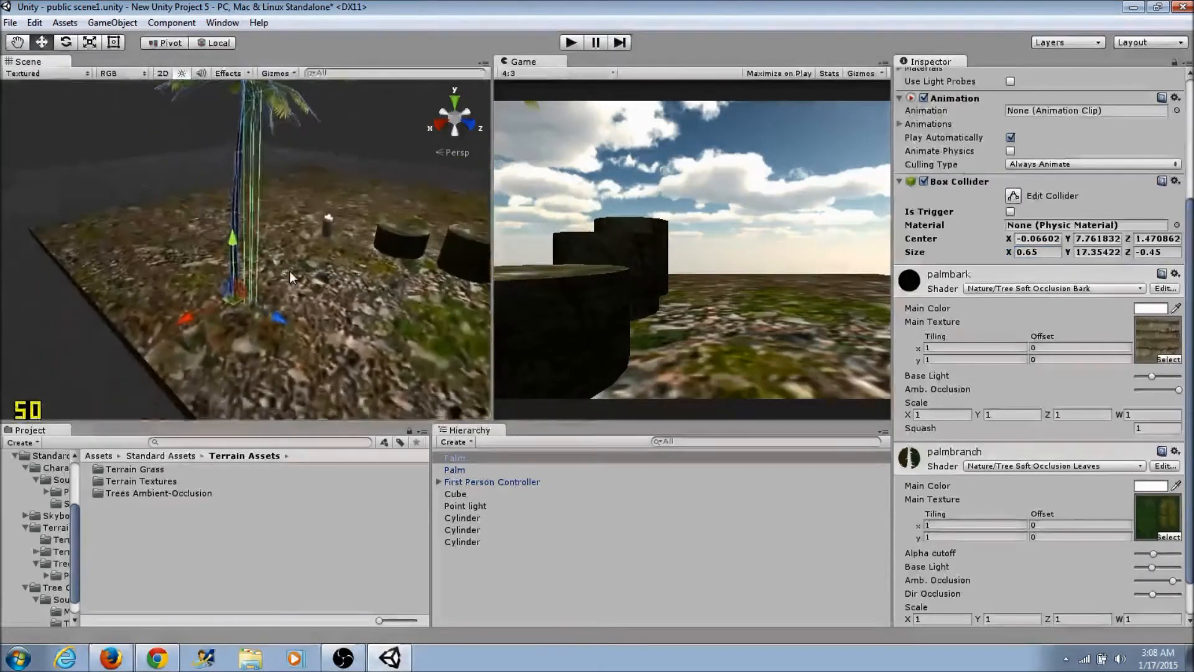
scroll(289, 271, up, 2)
drag(1008, 239, 1093, 241)
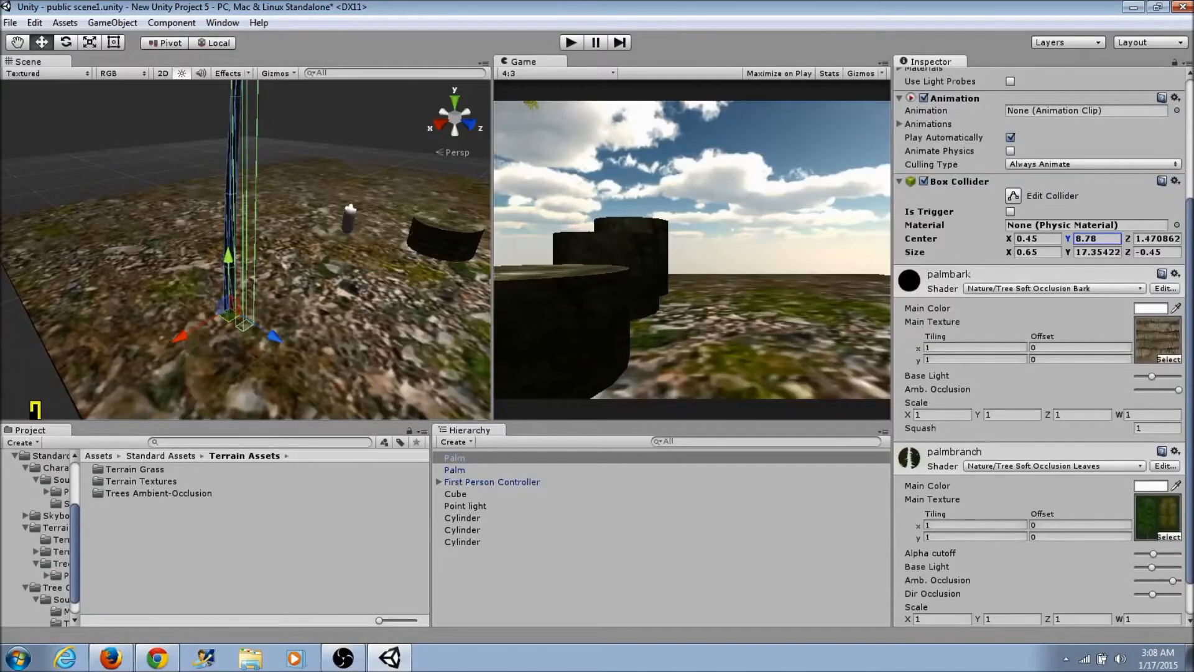
drag(1130, 237, 1127, 241)
scroll(376, 202, down, 5)
scroll(338, 263, down, 2)
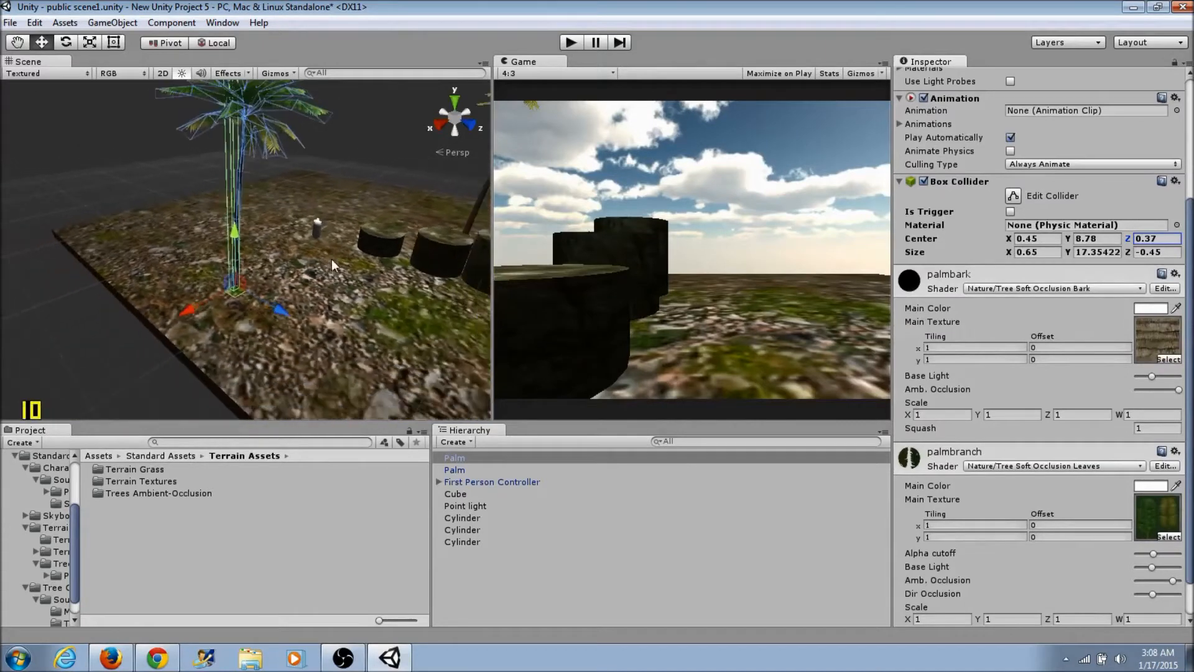
Run the scene and walk the first-person controller past the cylinders into the palm's trunk to test its Box Collider.
click(569, 42)
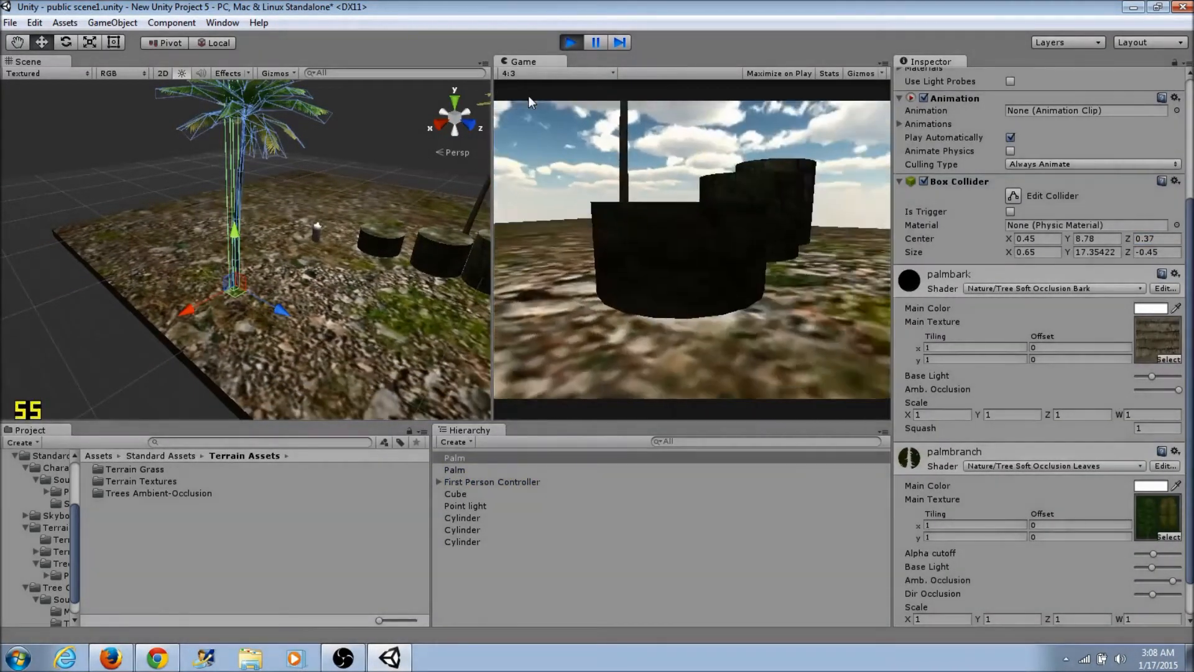
key(w)
key(w)
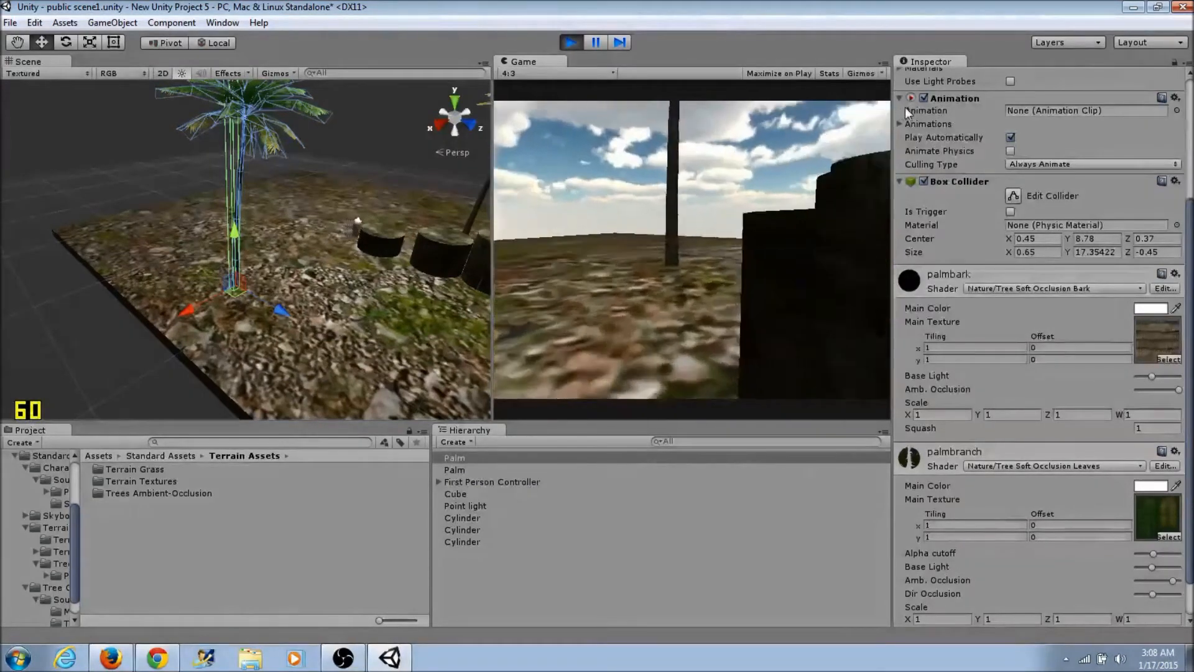
key(w)
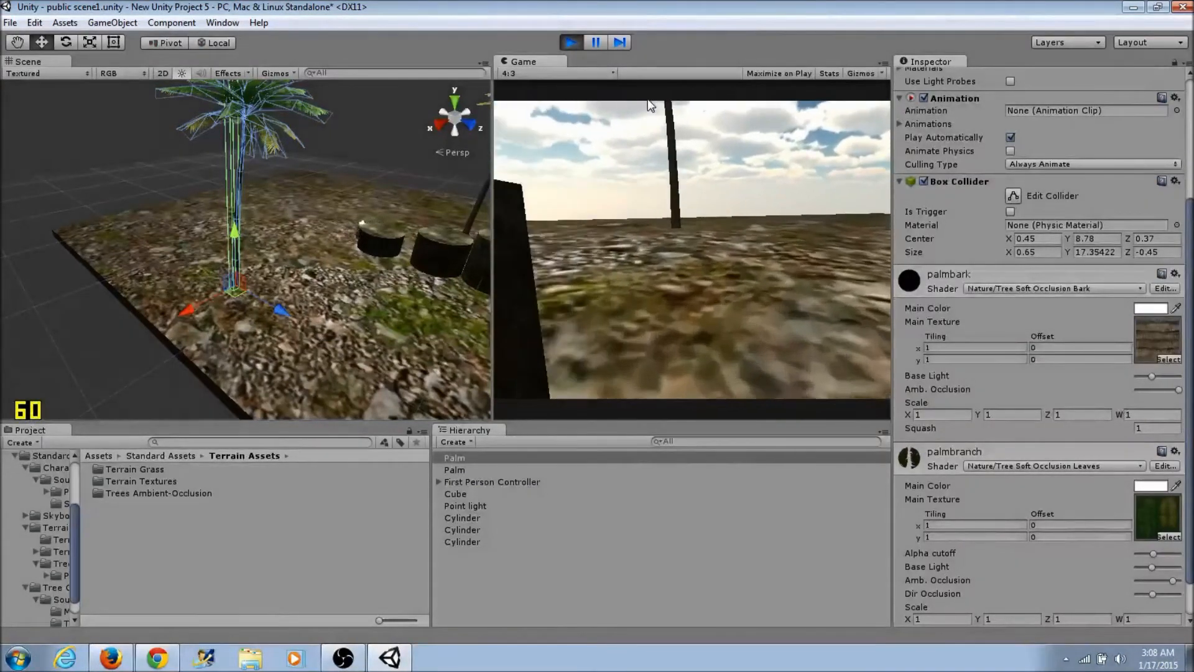
key(w)
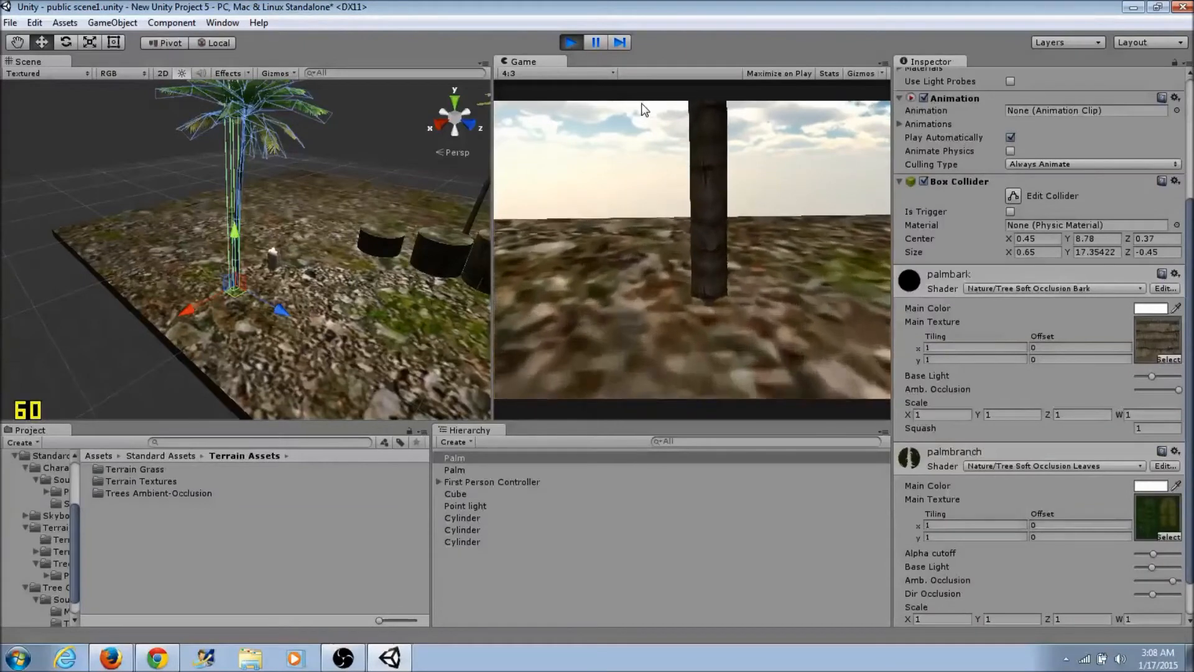
key(w)
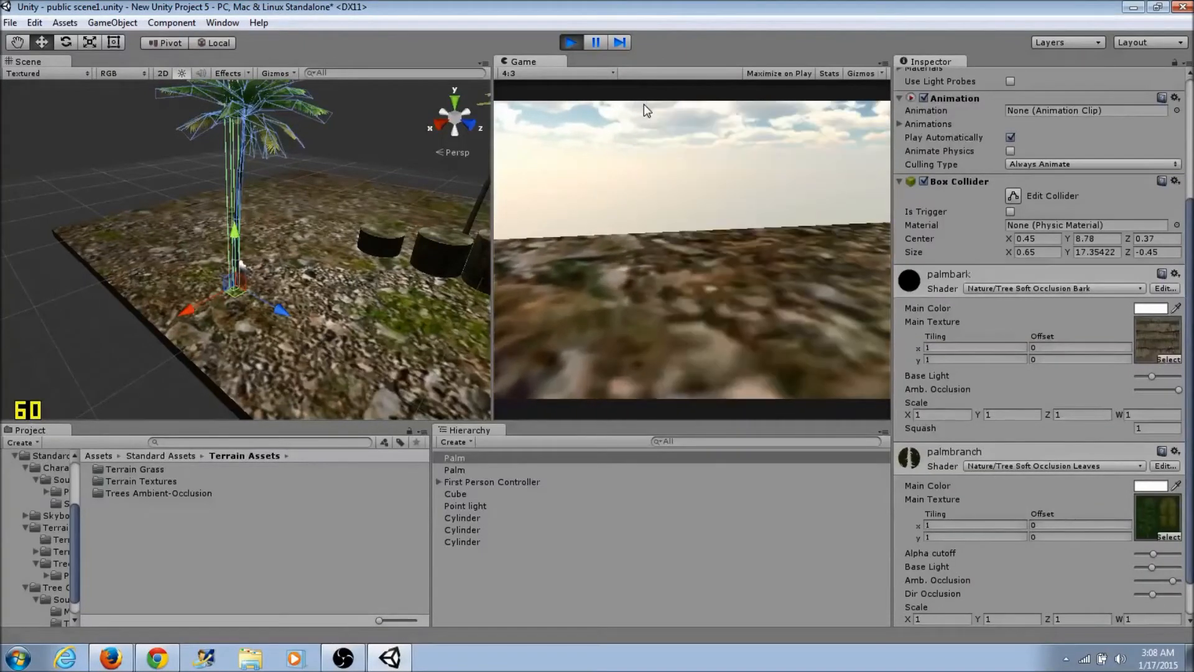
key(w)
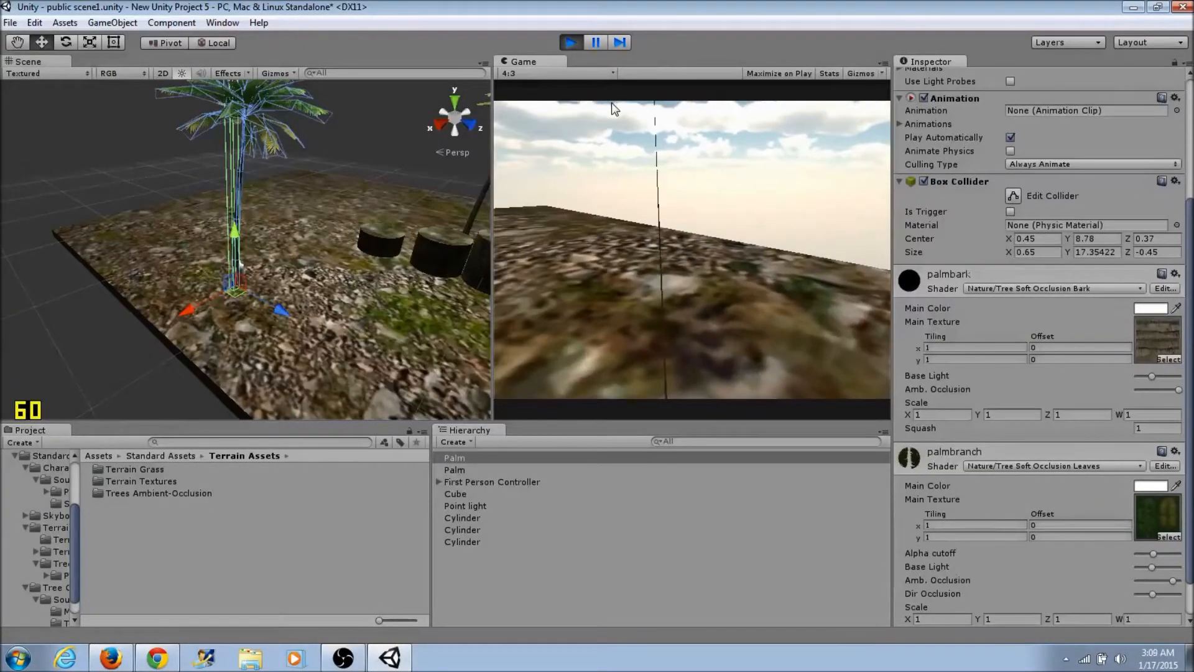
key(w)
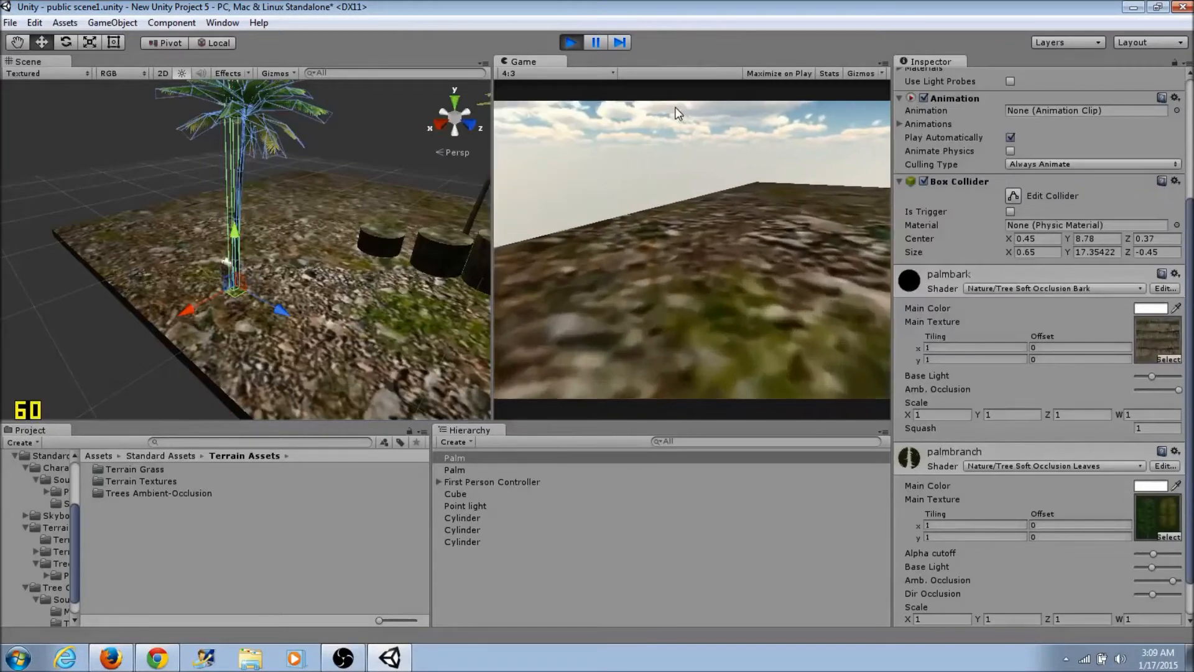
Walk the first-person controller back and forth around the palm to check its collider, and stop the play test.
key(s)
key(w)
key(w)
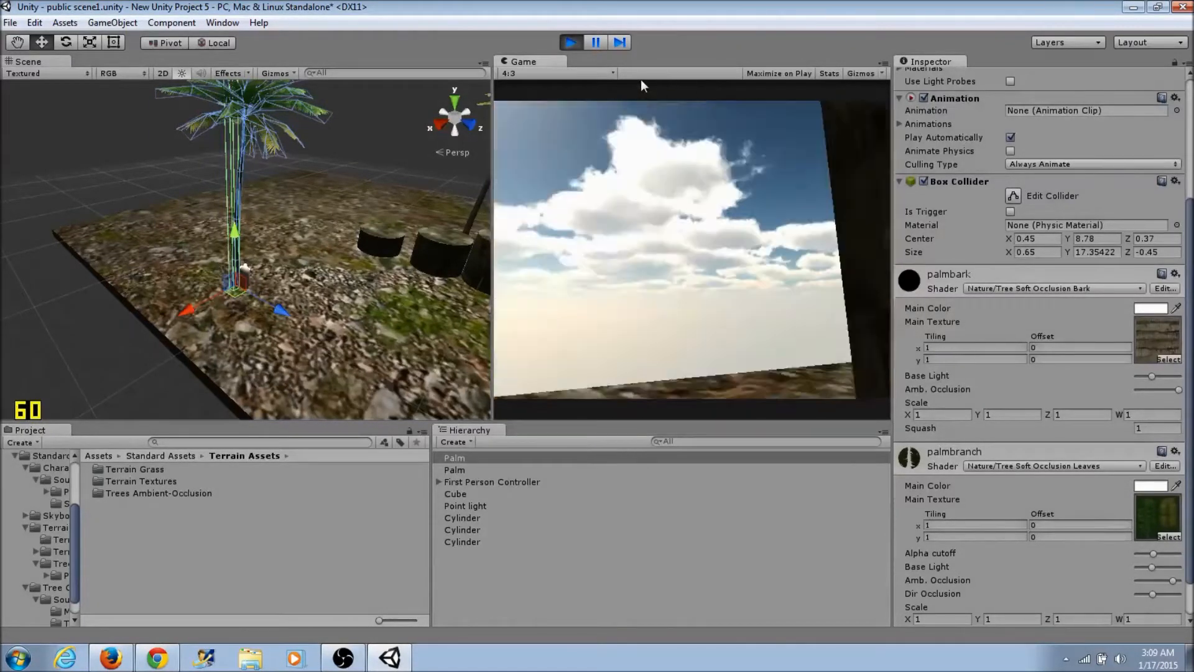
click(569, 44)
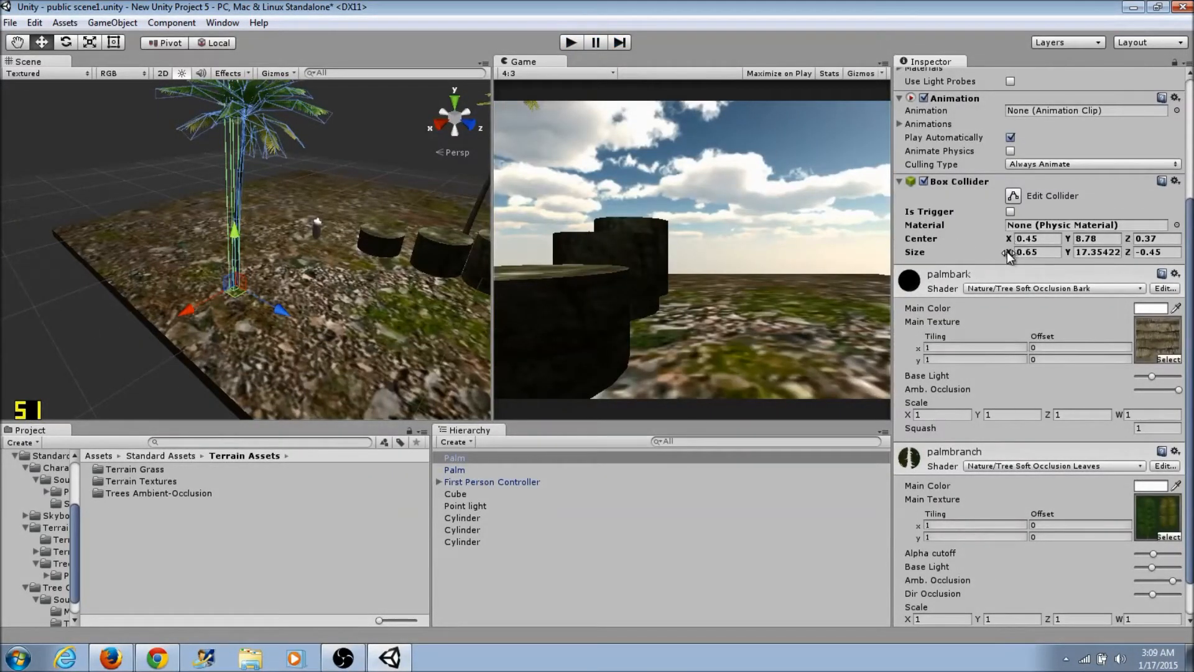
Set the palm's Box Collider size to X 0.7 and Z -0.69, and its center X to 0.25.
drag(1007, 252, 1005, 240)
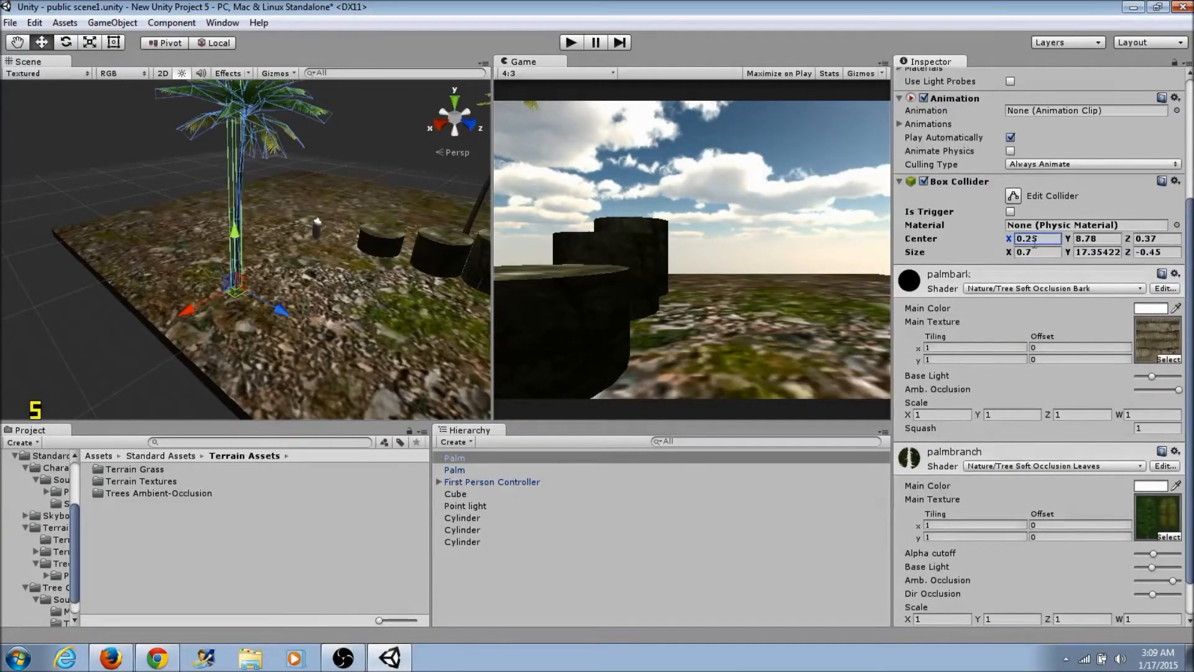
drag(1128, 256, 1128, 257)
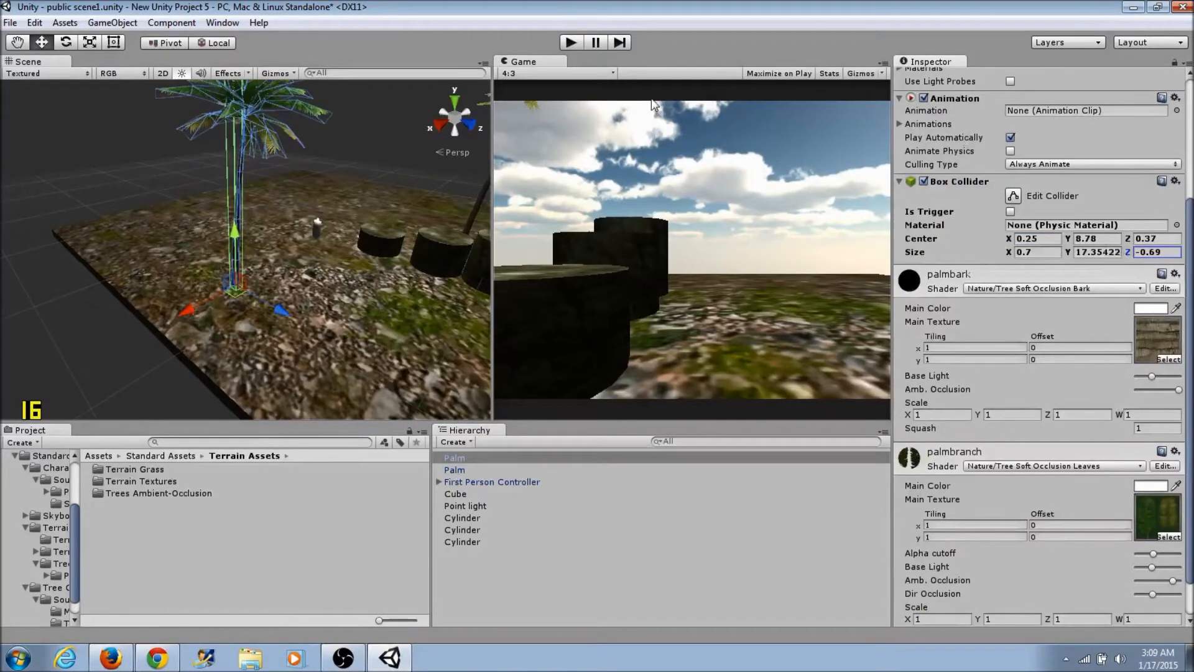
Run the scene and repeatedly walk the first-person controller into the palm's trunk to test the adjusted collider.
click(571, 42)
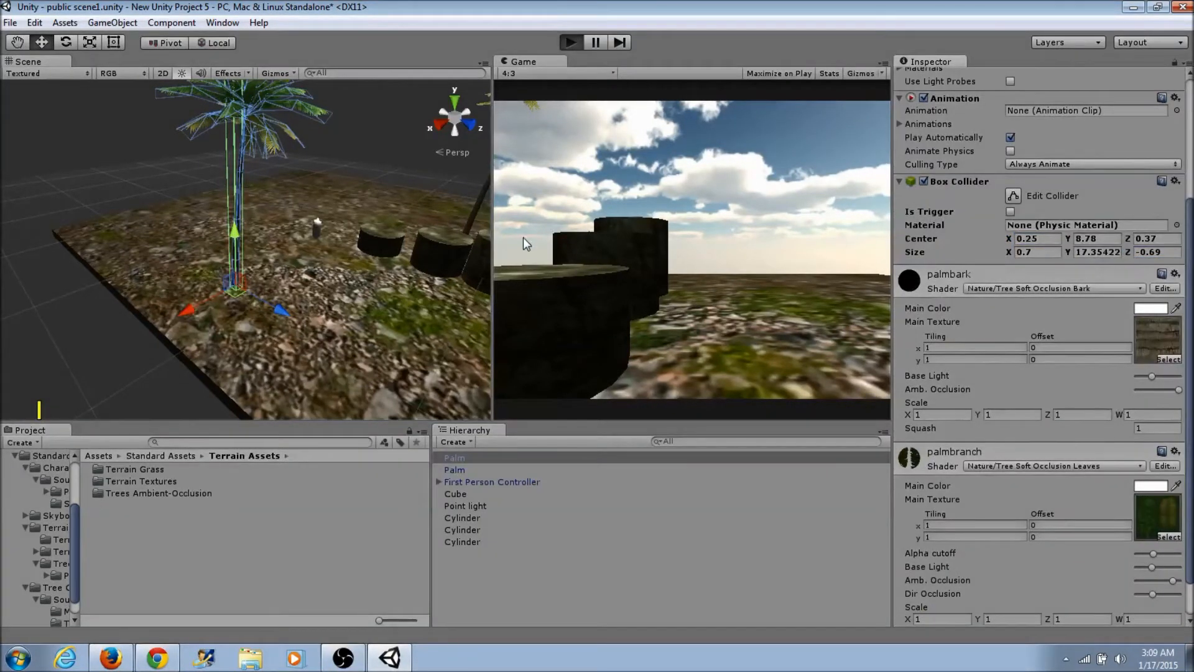
key(w)
key(w)
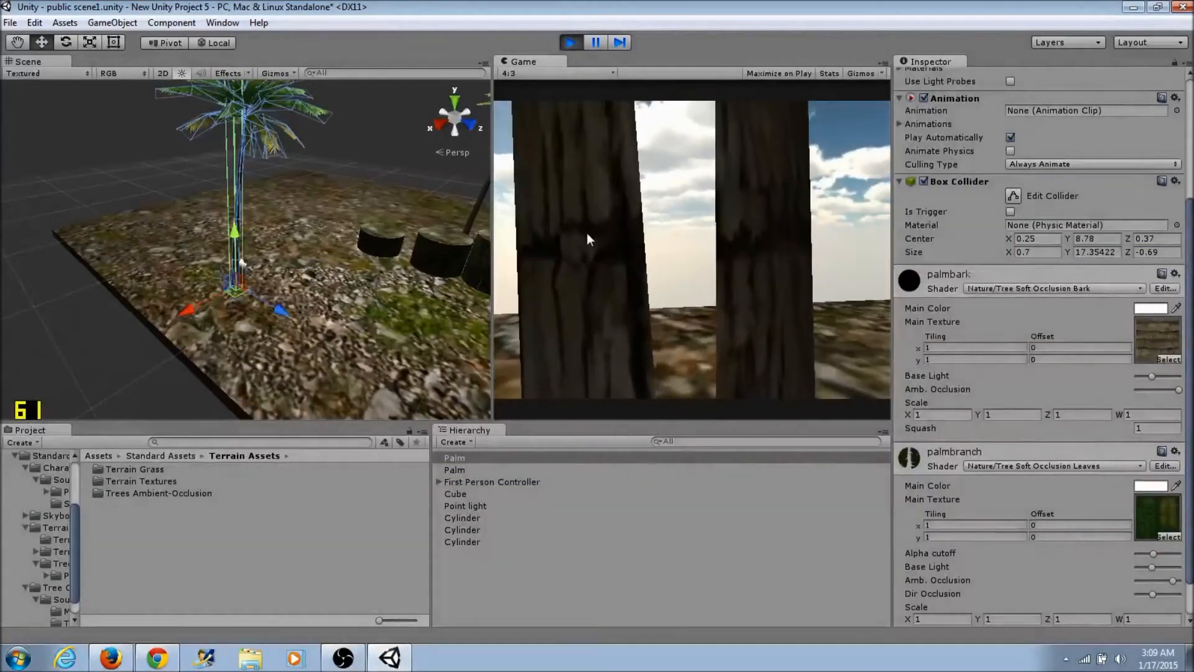
key(w)
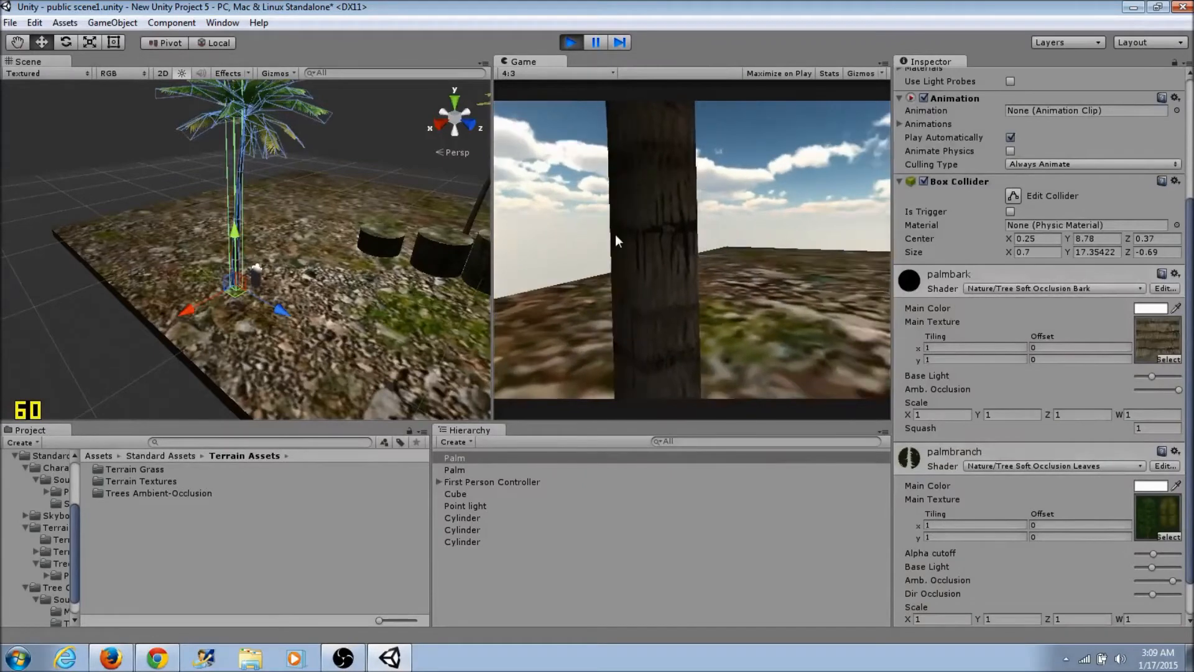
key(s)
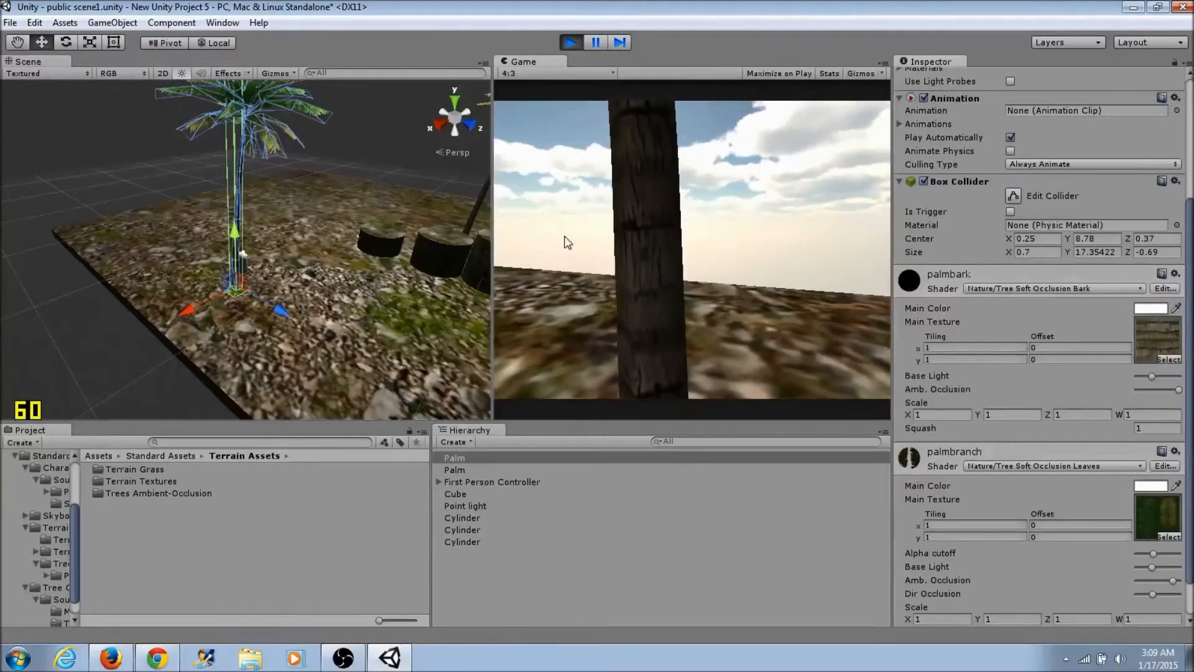
key(w)
key(w)
key(s)
key(w)
key(s)
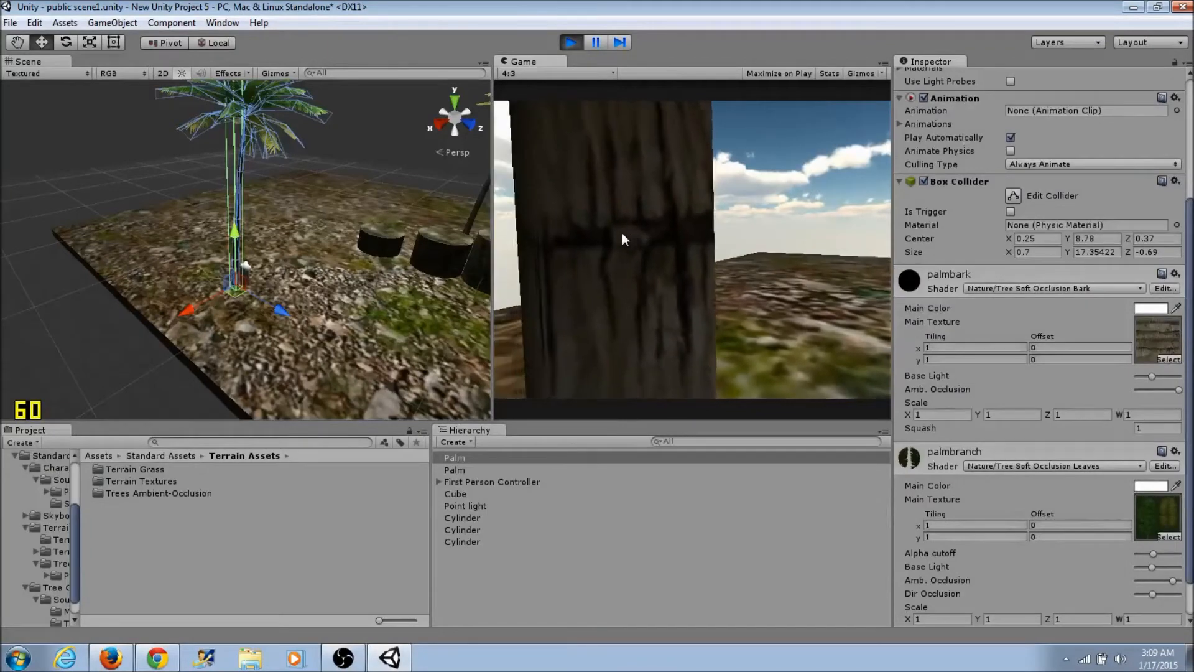
Circle the first-person controller around the palm and test the trunk's collision from its other sides.
key(w)
key(a)
key(a)
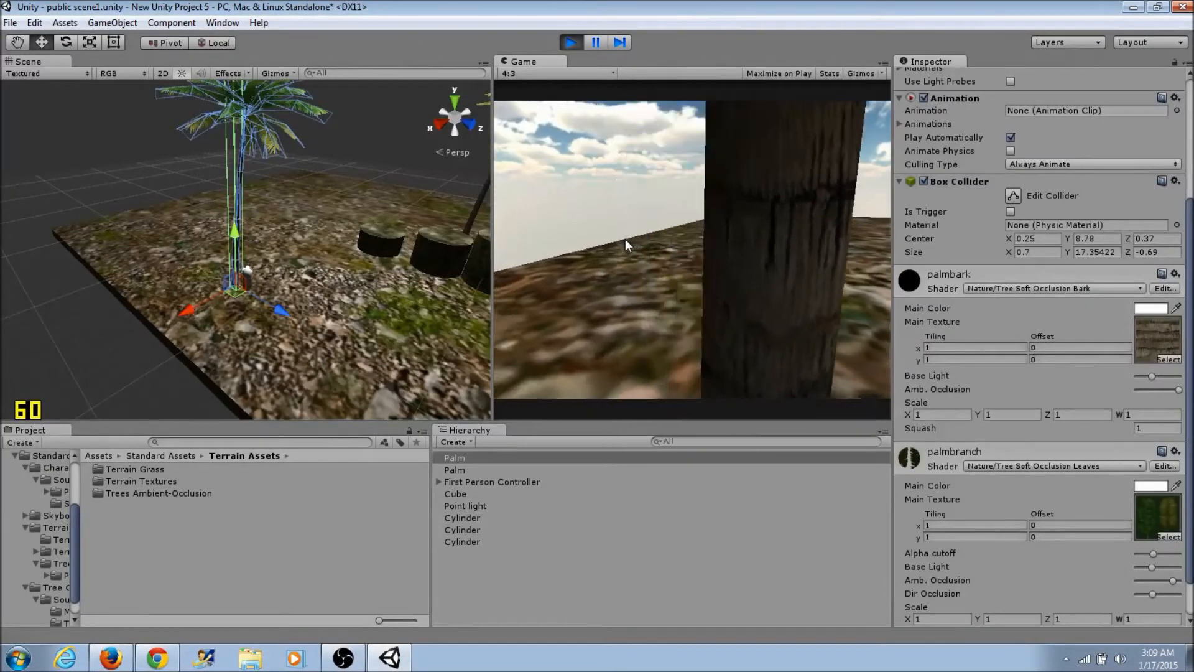
key(w)
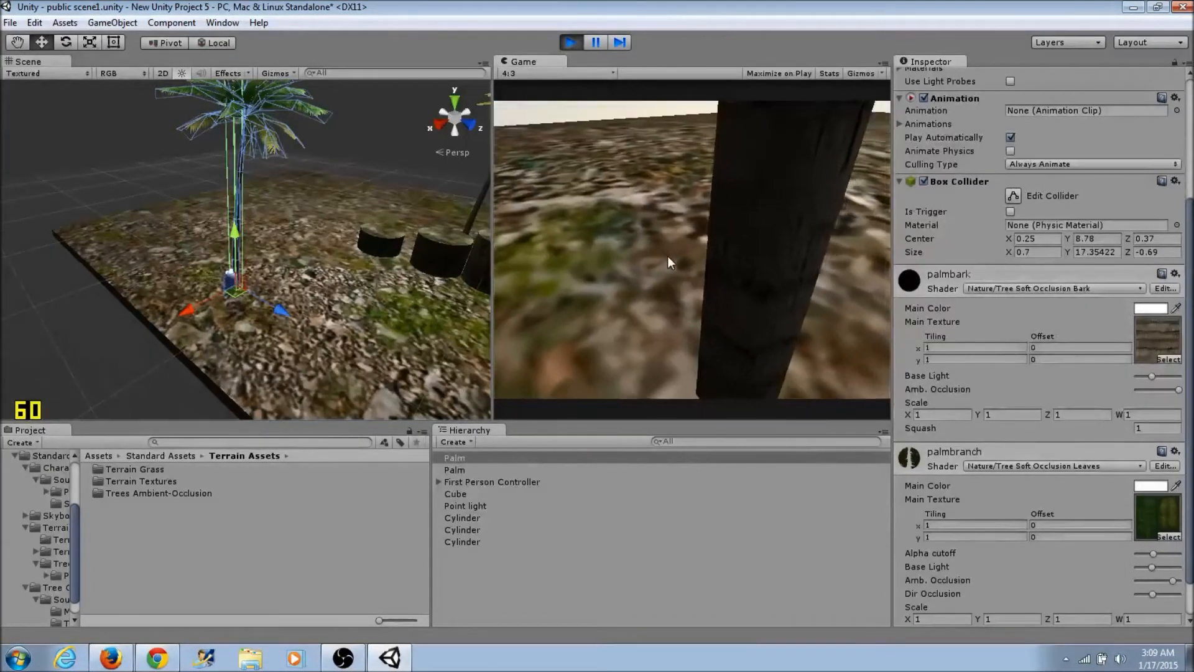
key(s)
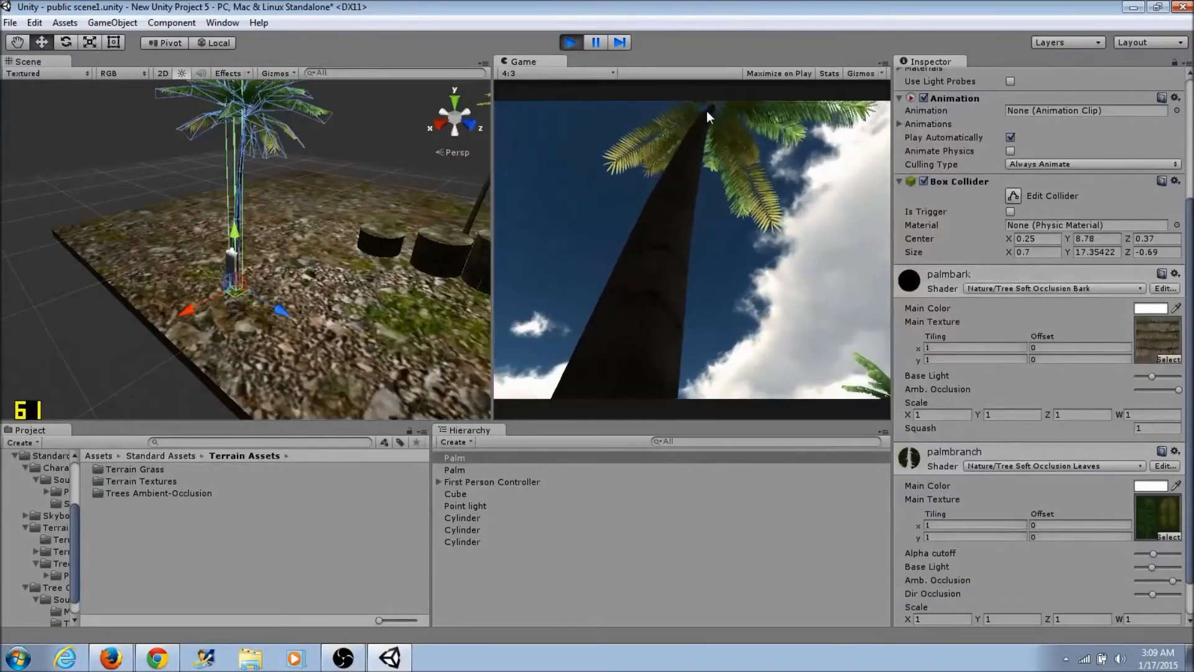
key(w)
key(s)
key(w)
key(w)
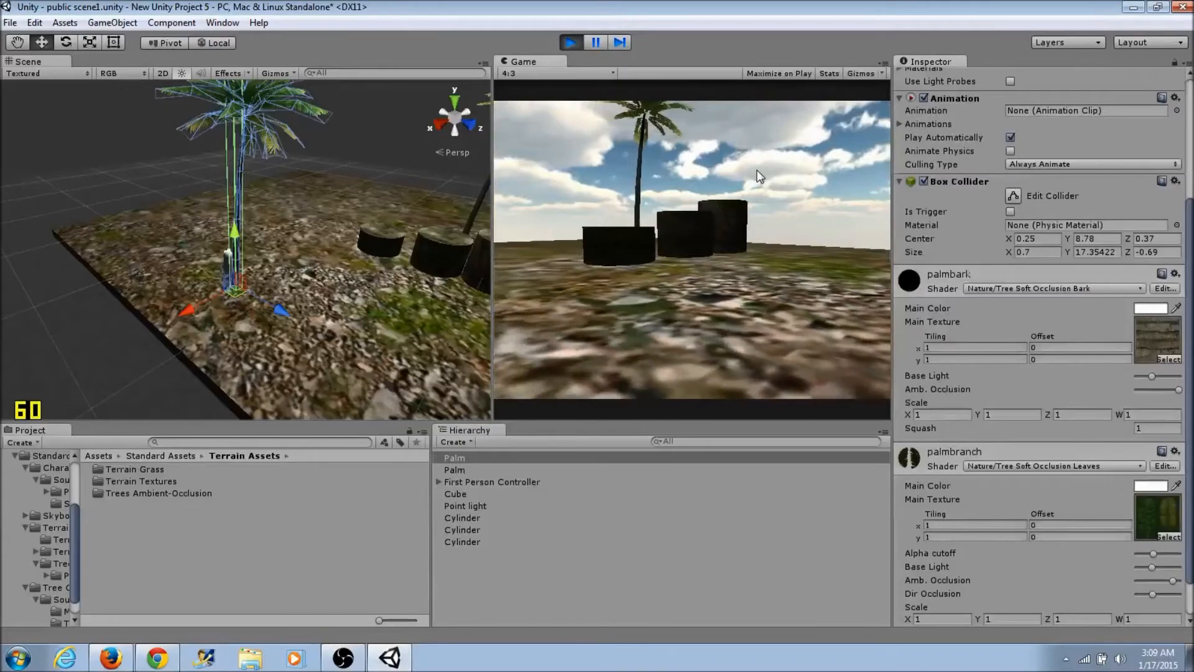
Walk from the palm to the cylinders, jump at them, and stop the play test.
key(w)
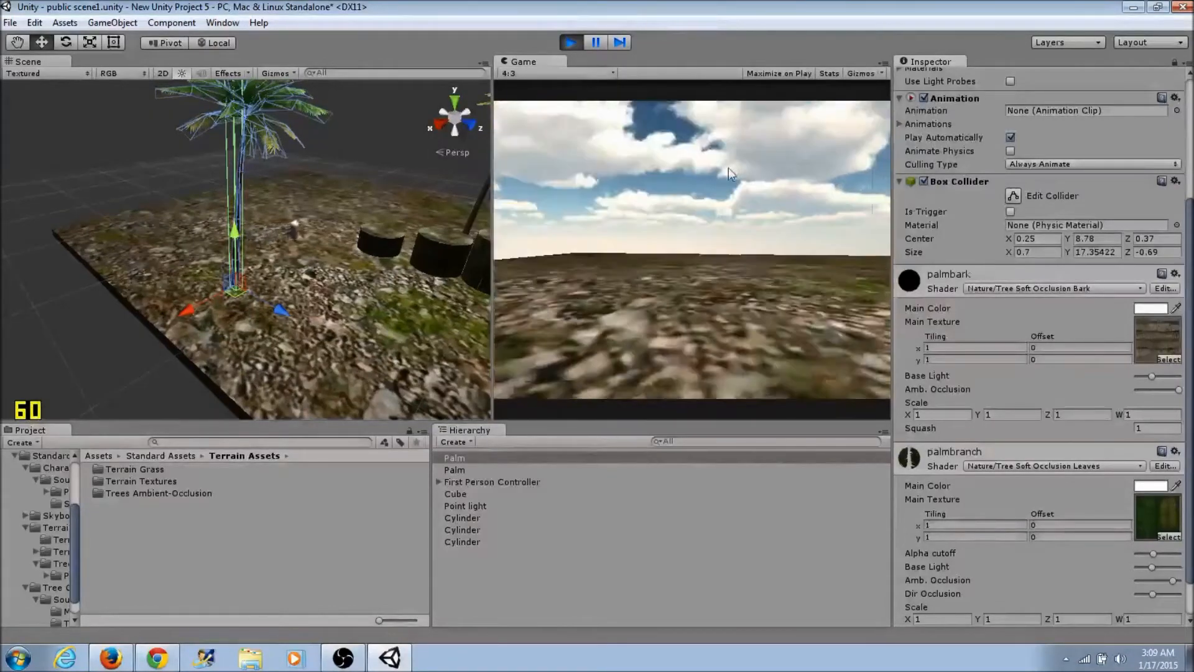
key(w)
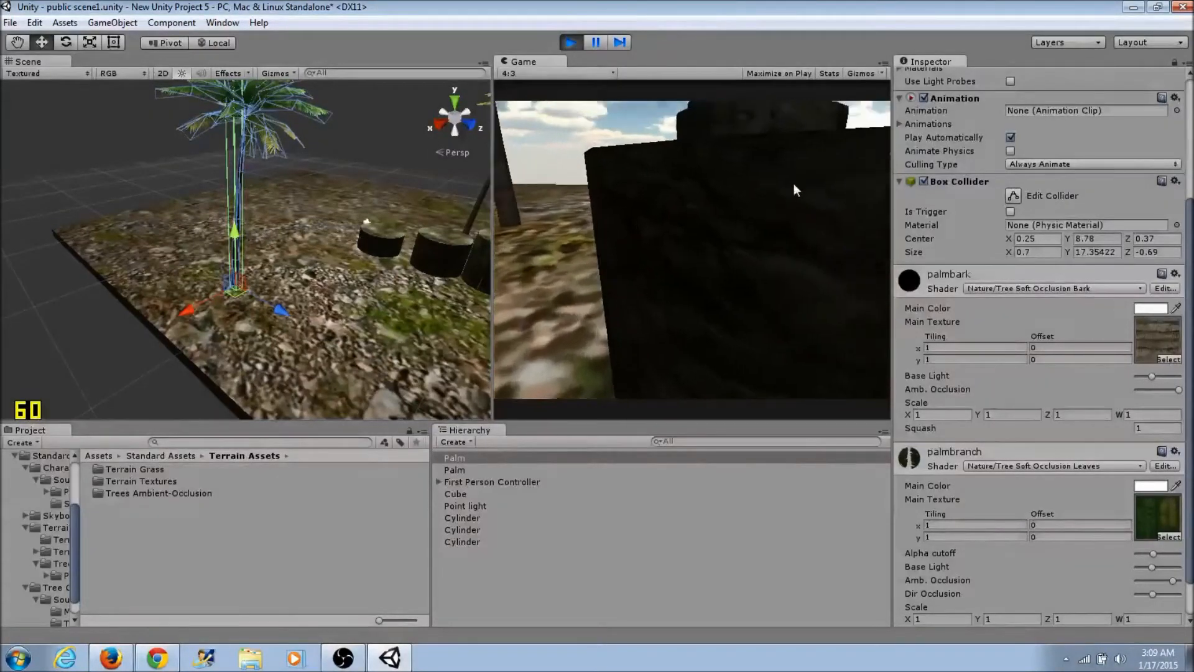
key(w)
key(space)
key(space)
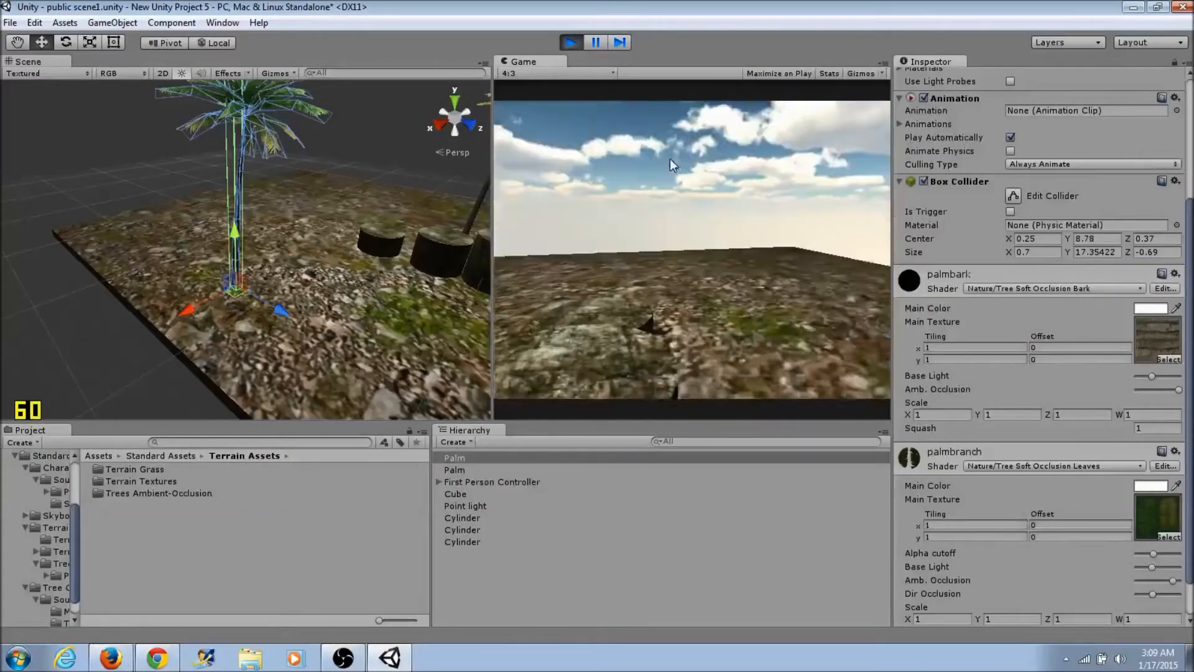
click(571, 43)
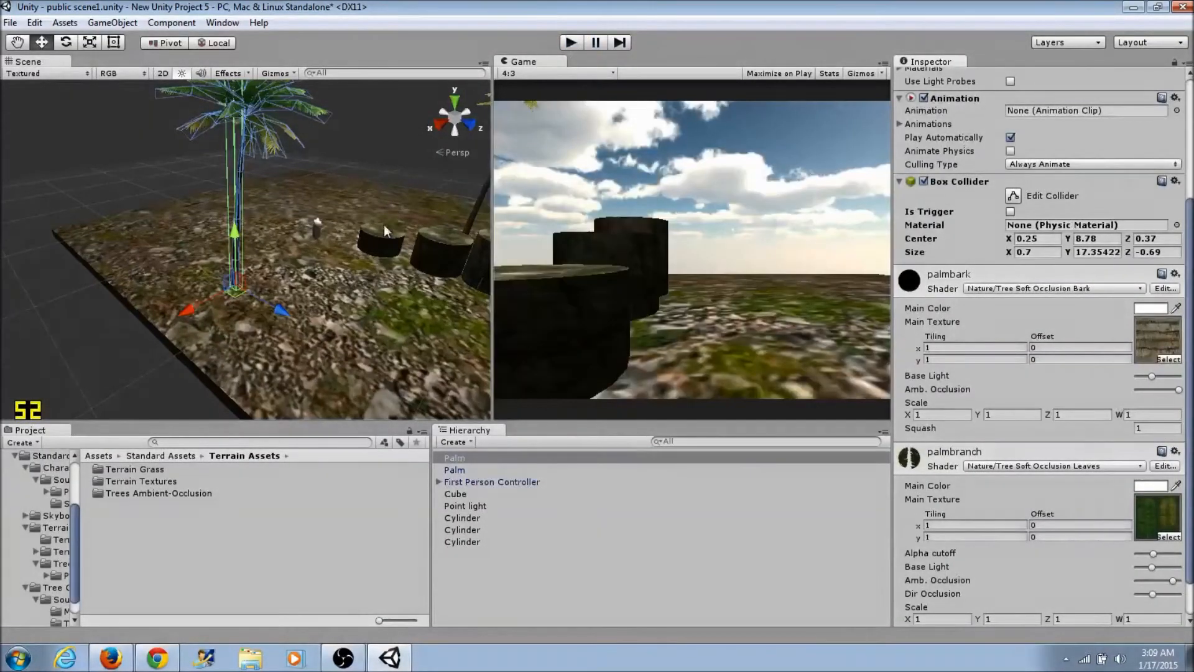
Add a new 3D Terrain object to the scene.
scroll(361, 249, down, 10)
scroll(357, 250, down, 6)
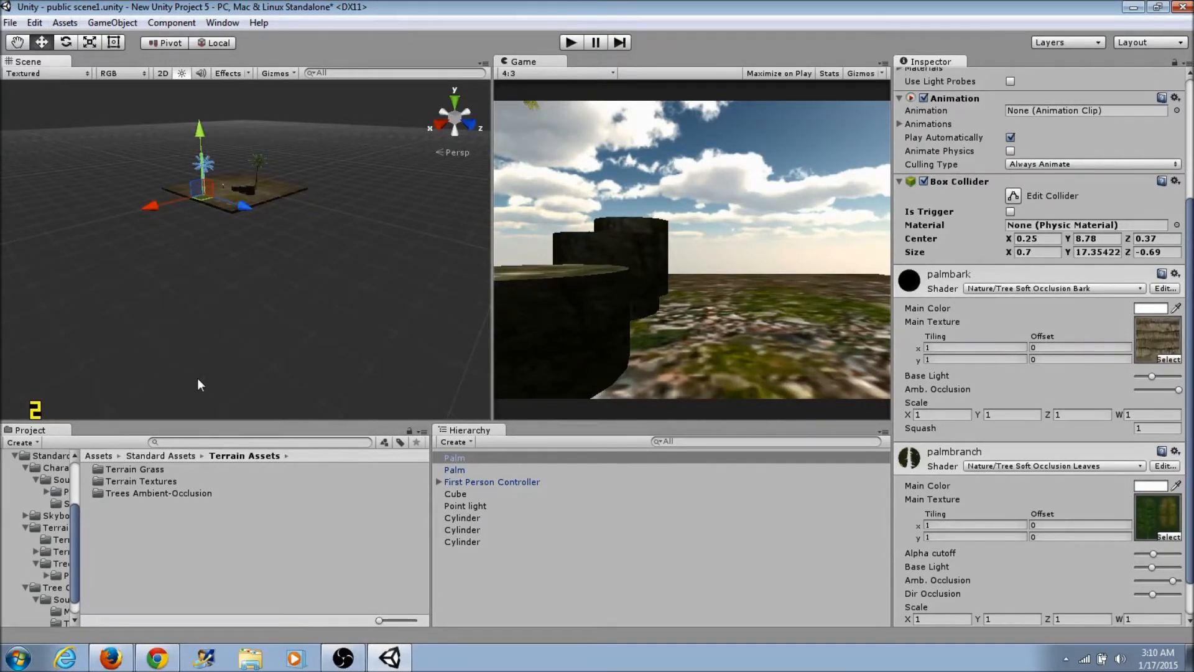
click(91, 24)
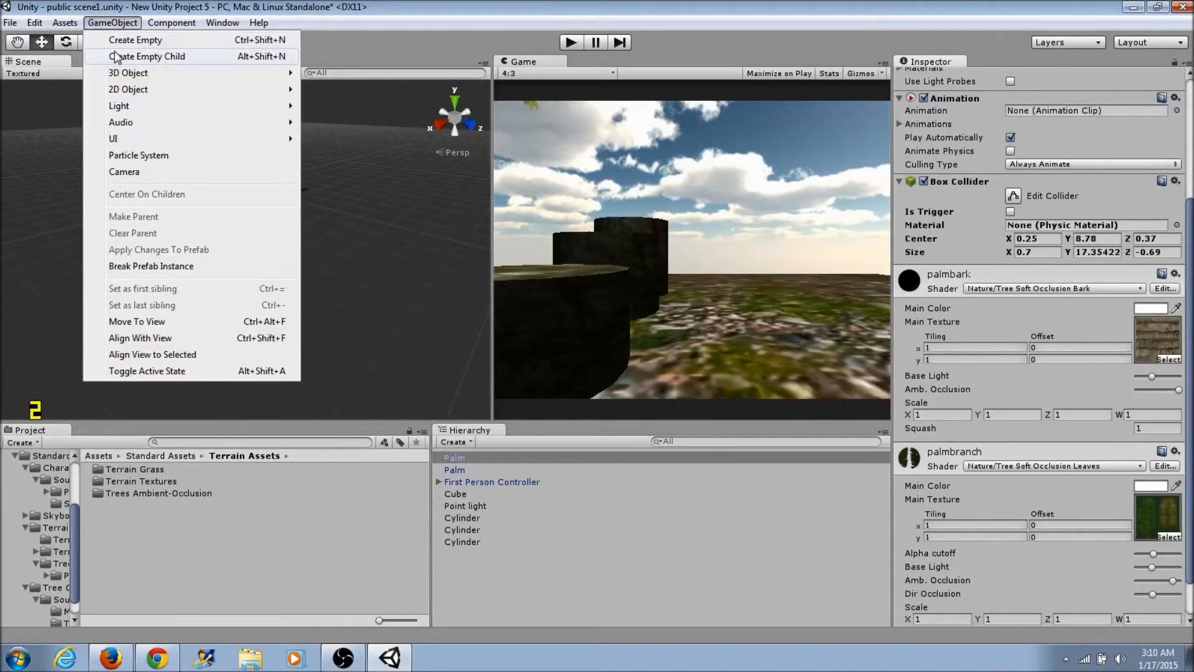
mouse_move(293, 75)
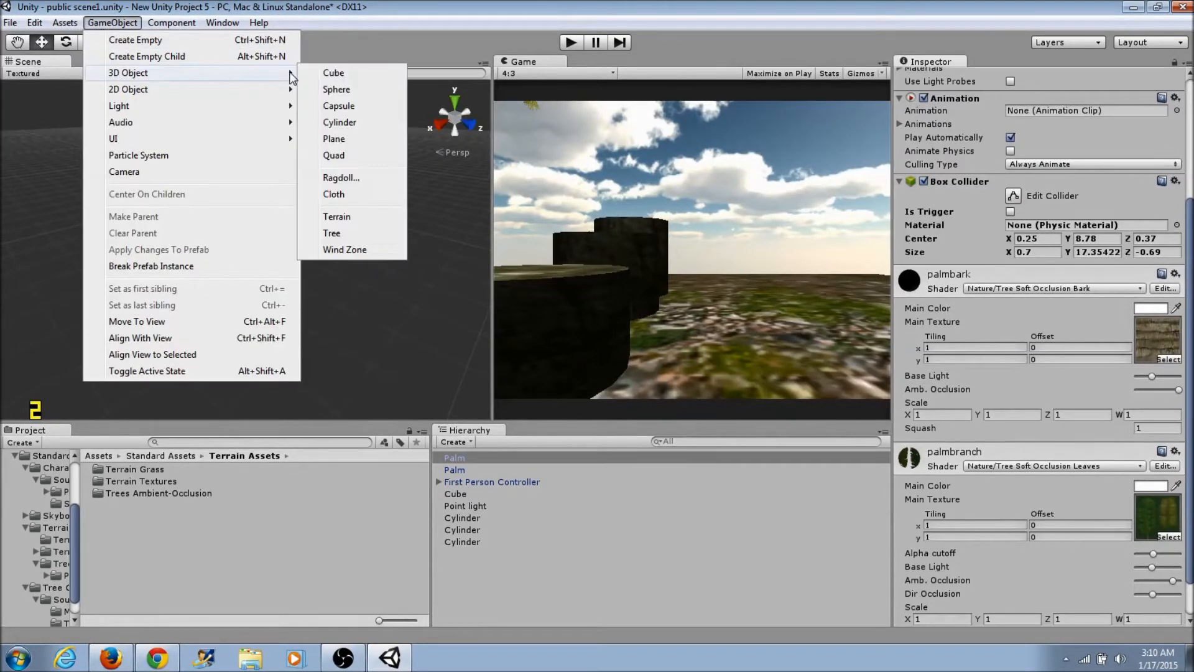
click(336, 217)
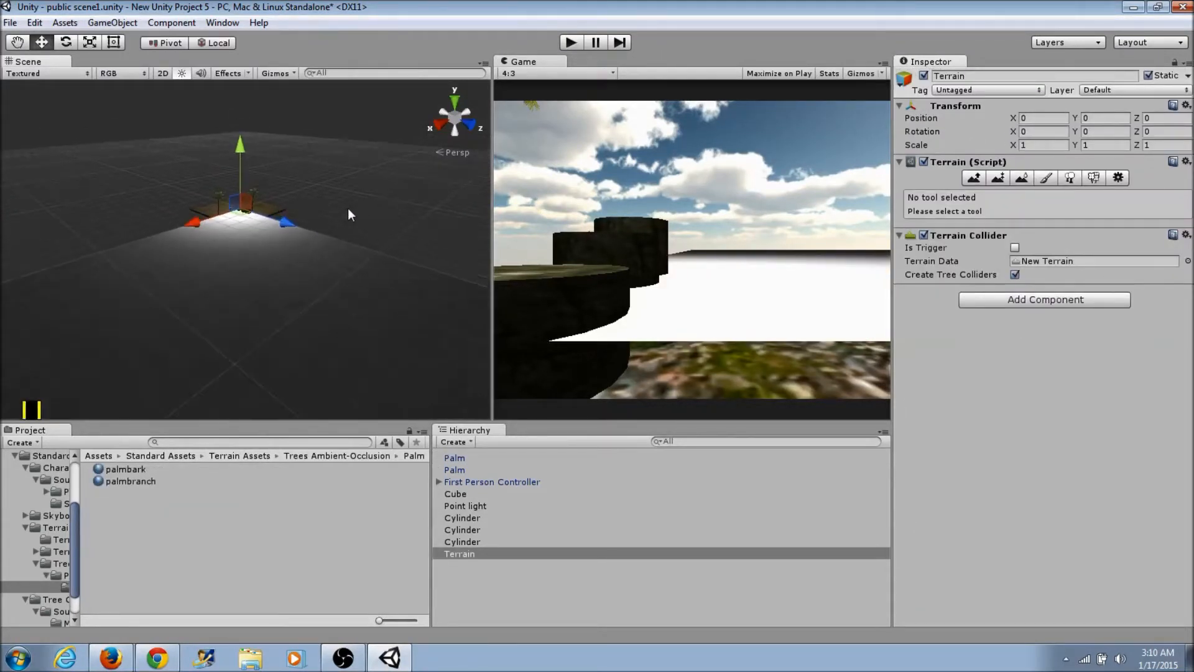
Move the terrain to the edge of the textured ground at Z 22.3 and lower it to Y -2.5.
drag(290, 229, 279, 233)
middle_drag(267, 232, 359, 243)
right_drag(278, 260, 405, 229)
mouse_move(190, 260)
middle_down()
mouse_move(99, 280)
mouse_move(188, 266)
middle_up()
scroll(189, 267, up, 6)
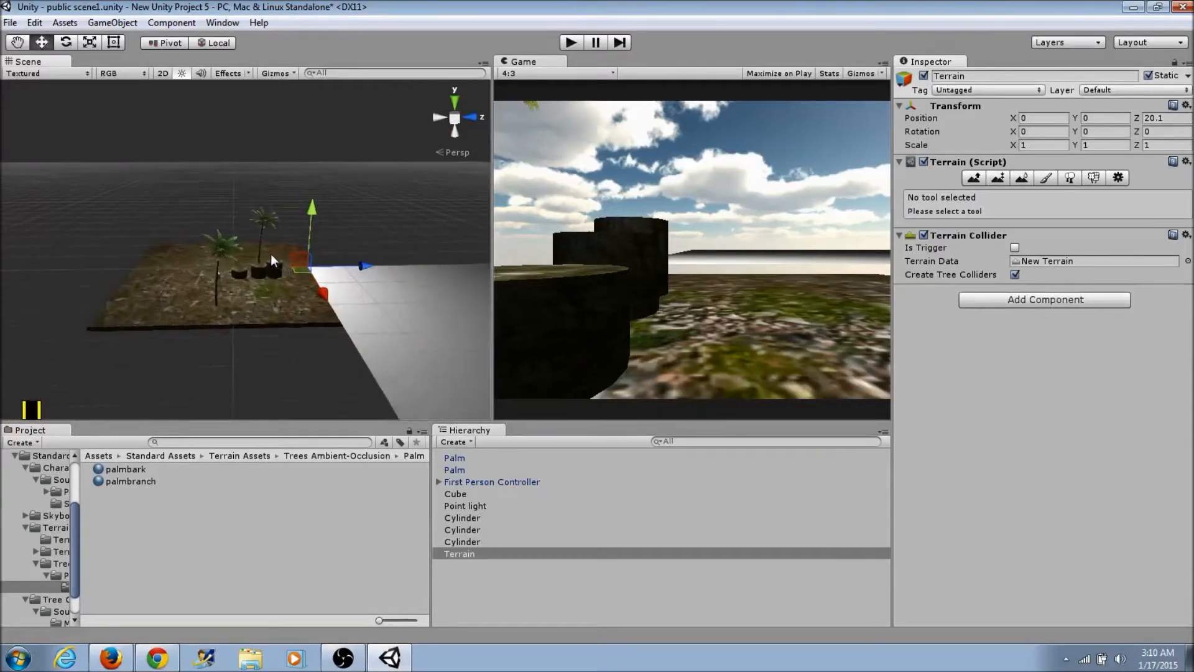
scroll(261, 262, up, 5)
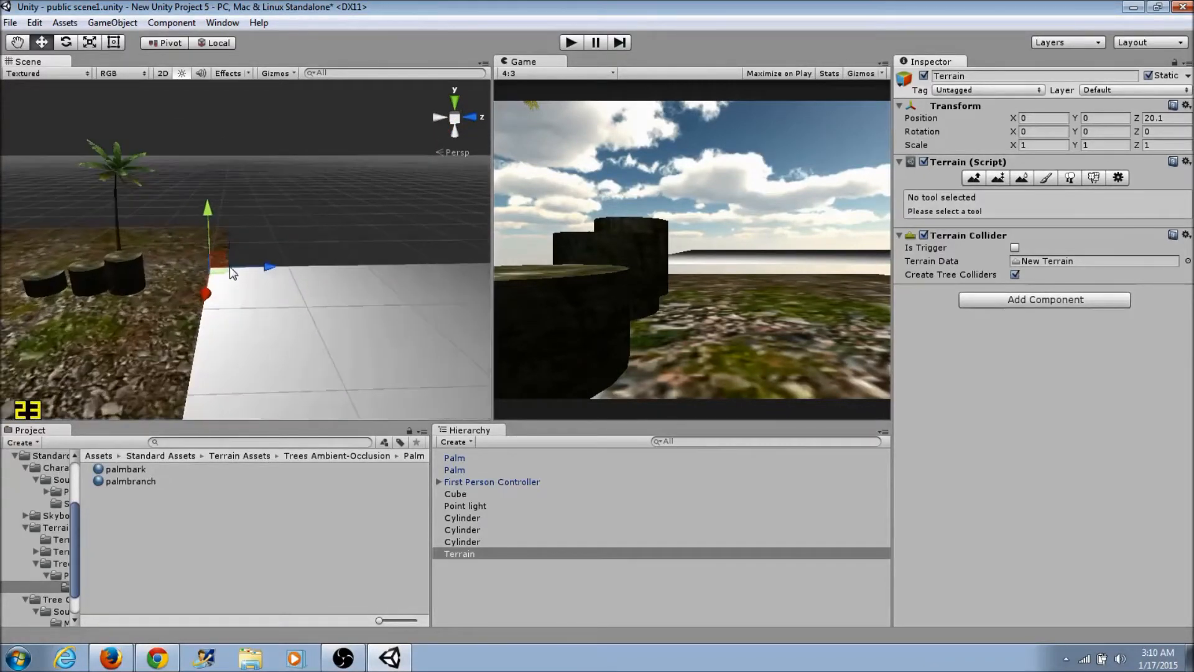
drag(223, 267, 240, 268)
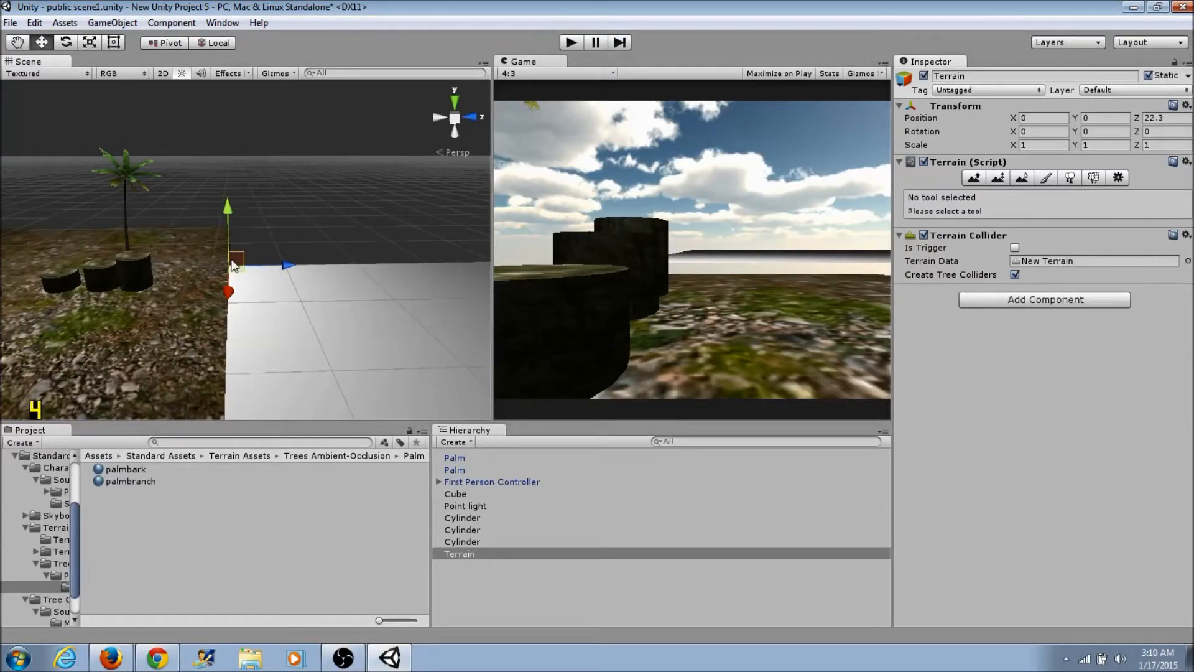
drag(226, 244, 238, 259)
Set the terrain's scale to X 1.5, Y 1.72 and Z 3.56.
scroll(394, 245, down, 5)
scroll(332, 273, down, 5)
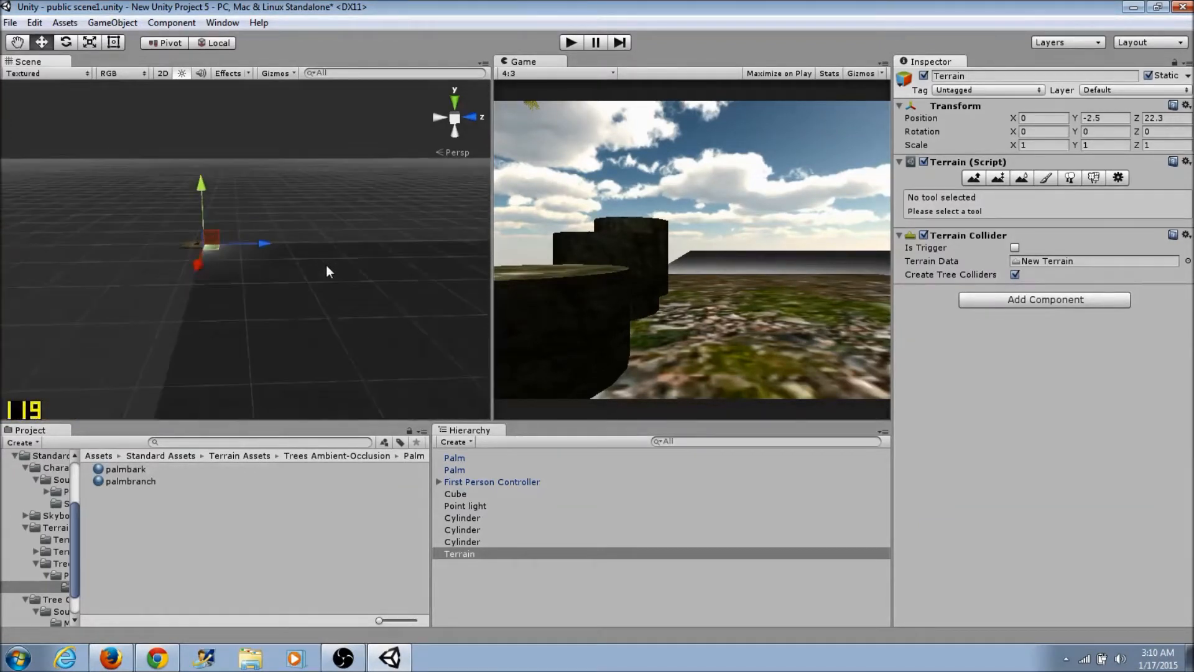
scroll(326, 266, down, 6)
middle_drag(313, 259, 148, 211)
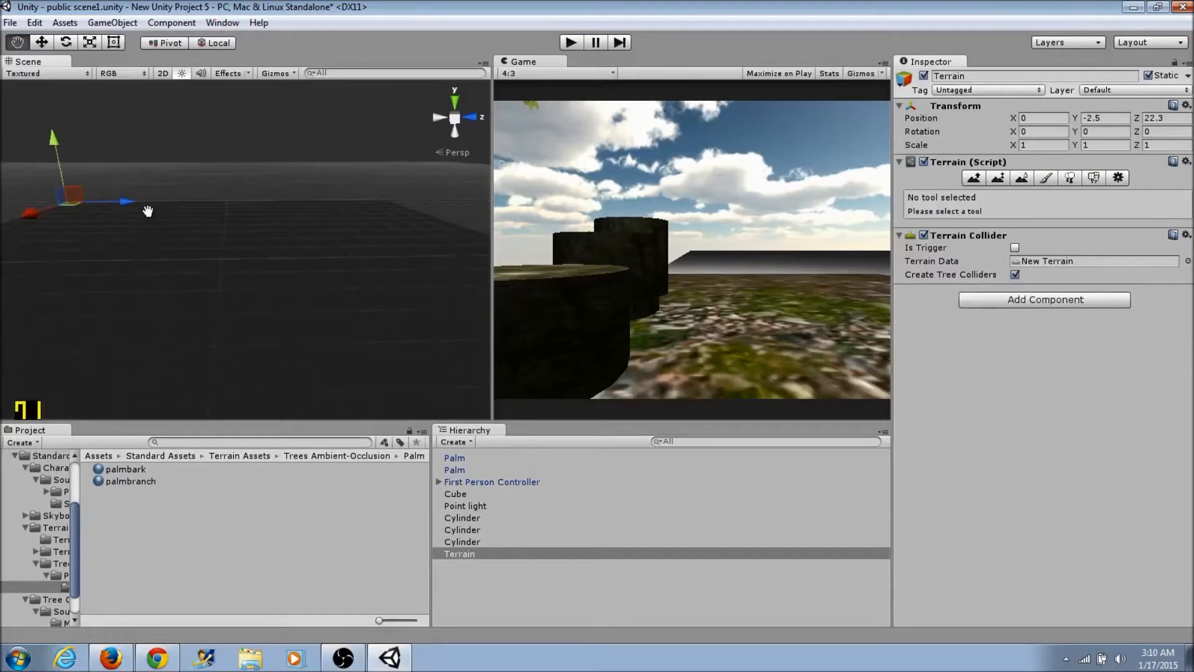
scroll(139, 209, down, 4)
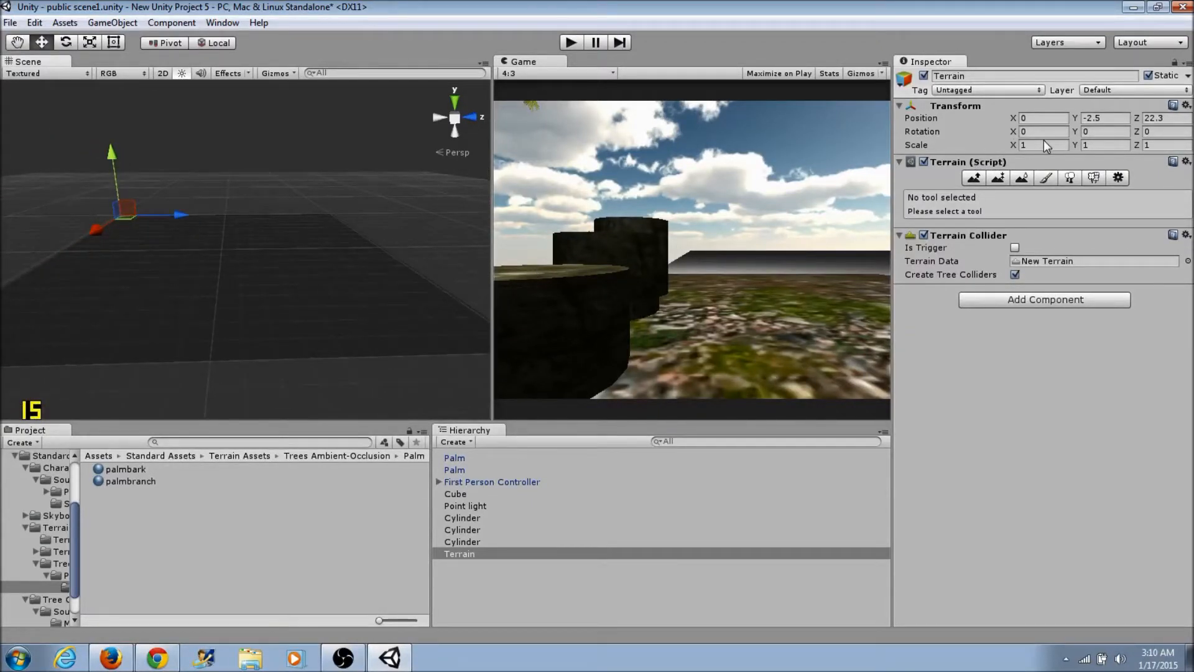
drag(1137, 145, 968, 162)
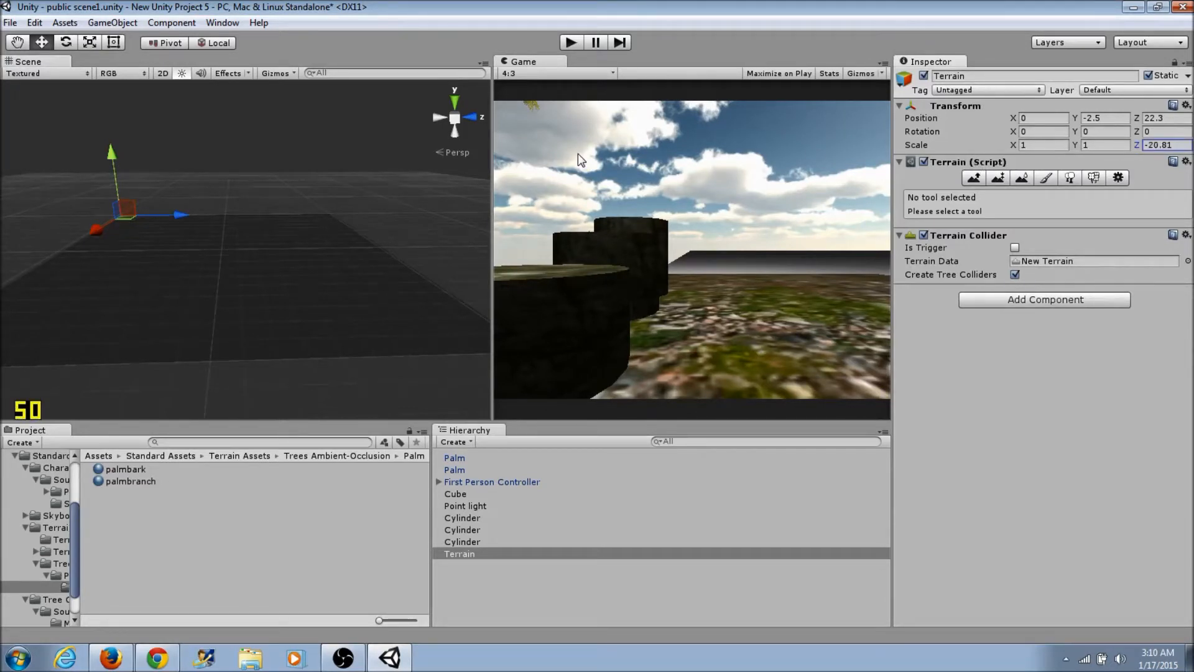
drag(100, 161, 21, 163)
click(1016, 148)
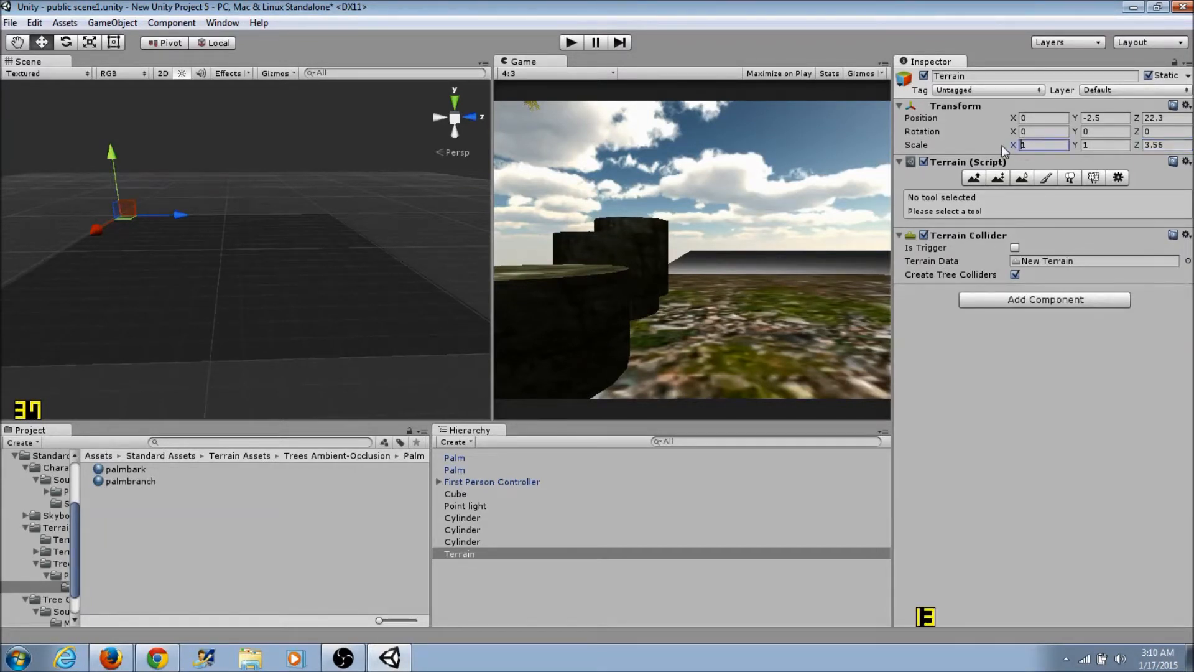
click(1005, 147)
drag(1006, 149, 1136, 211)
drag(1017, 183, 1095, 150)
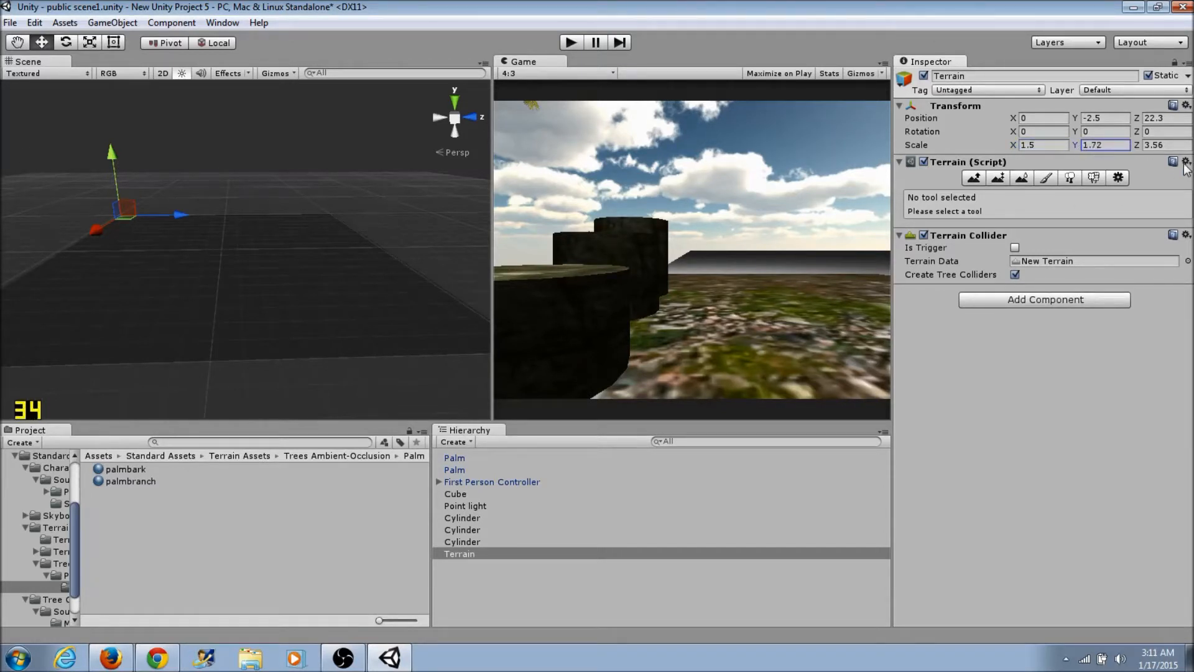
click(1058, 147)
Raise uneven hills along the terrain's near edge with the Raise / Lower Terrain brush at opacity 97.
scroll(100, 361, down, 3)
scroll(103, 361, down, 2)
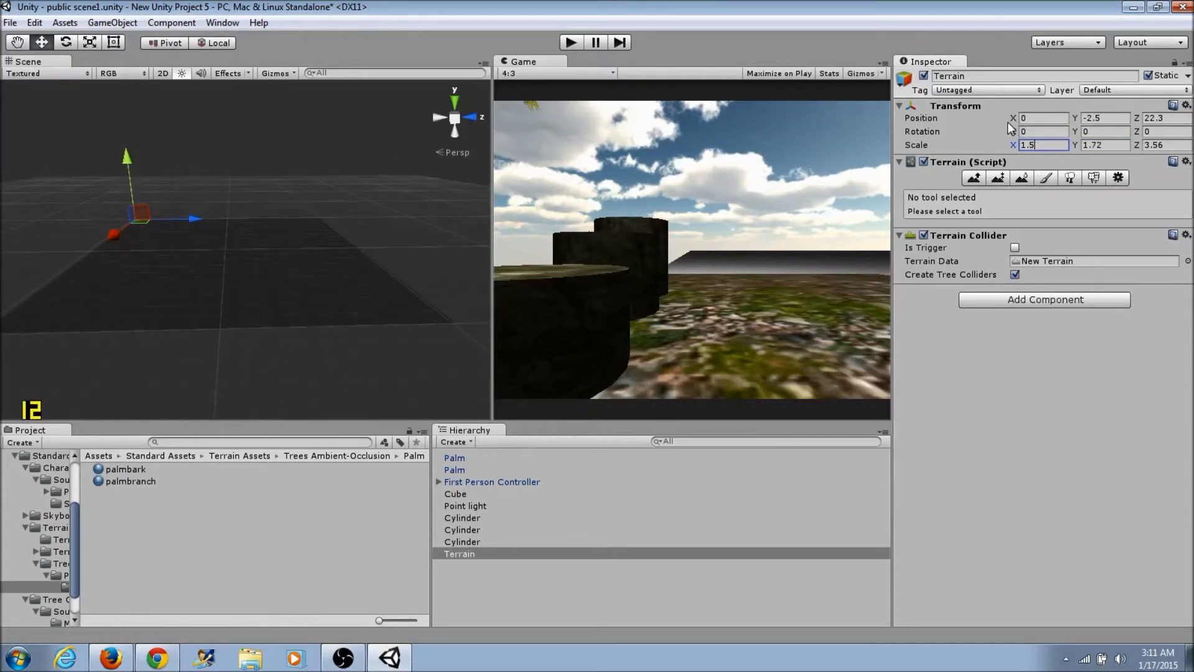
click(974, 178)
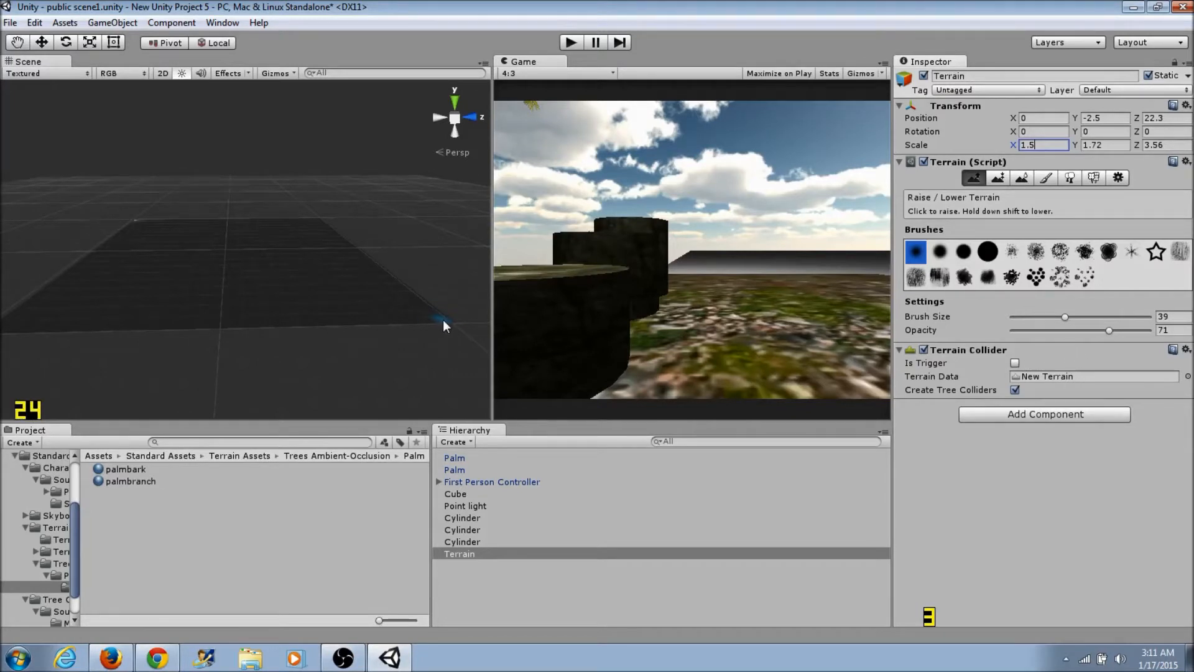
drag(1111, 330, 1147, 335)
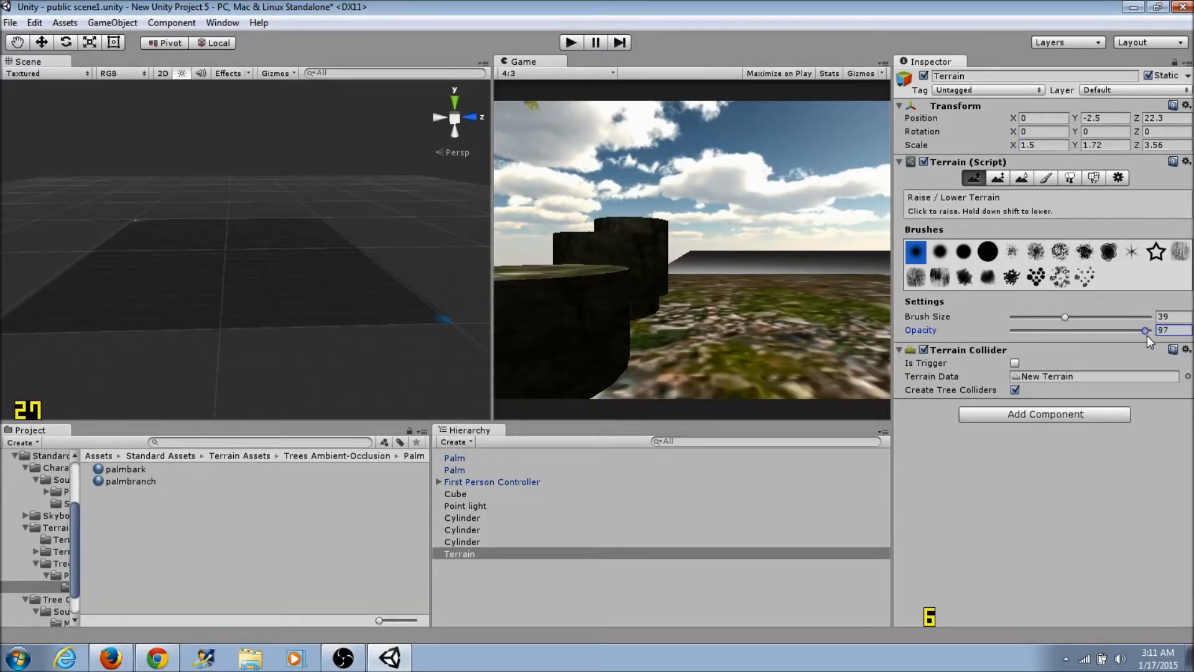
click(428, 320)
mouse_move(427, 317)
mouse_down()
mouse_move(378, 317)
mouse_move(442, 317)
mouse_move(114, 324)
mouse_up()
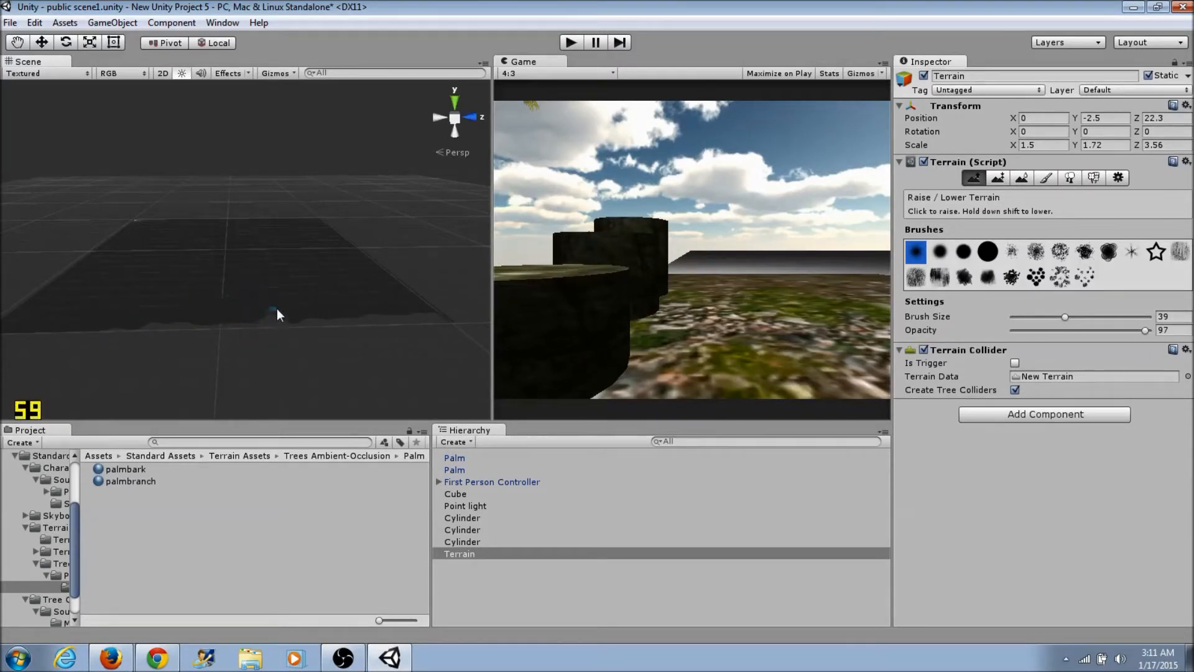
Set the point light's range to 2000.
click(458, 504)
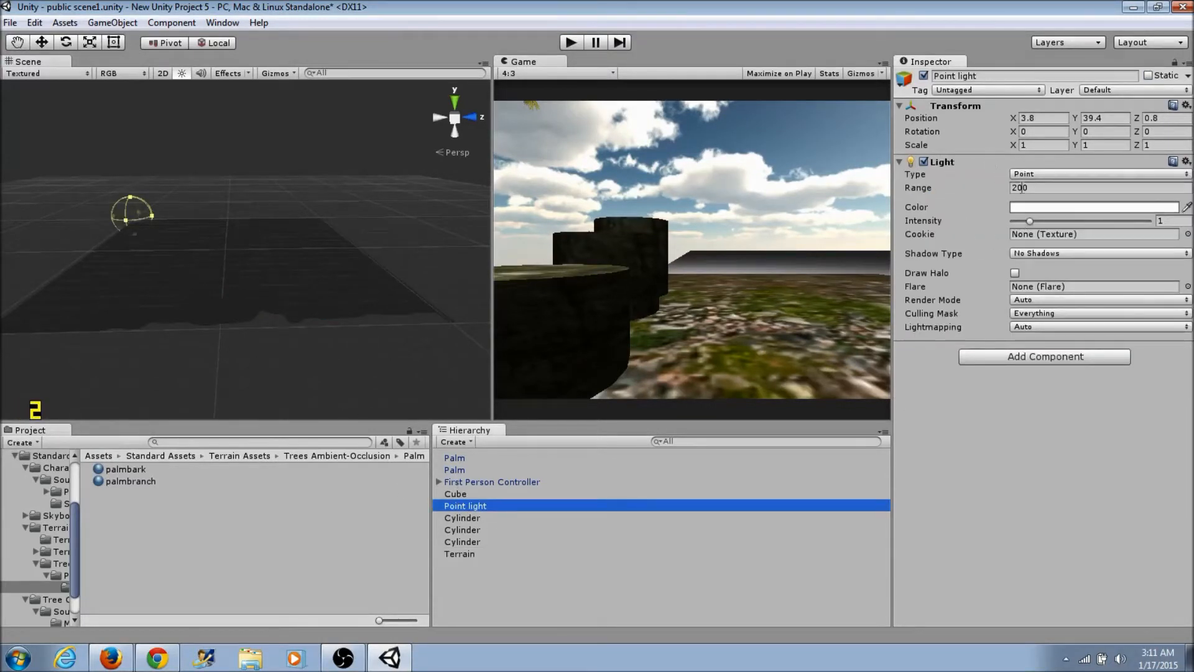
click(1043, 189)
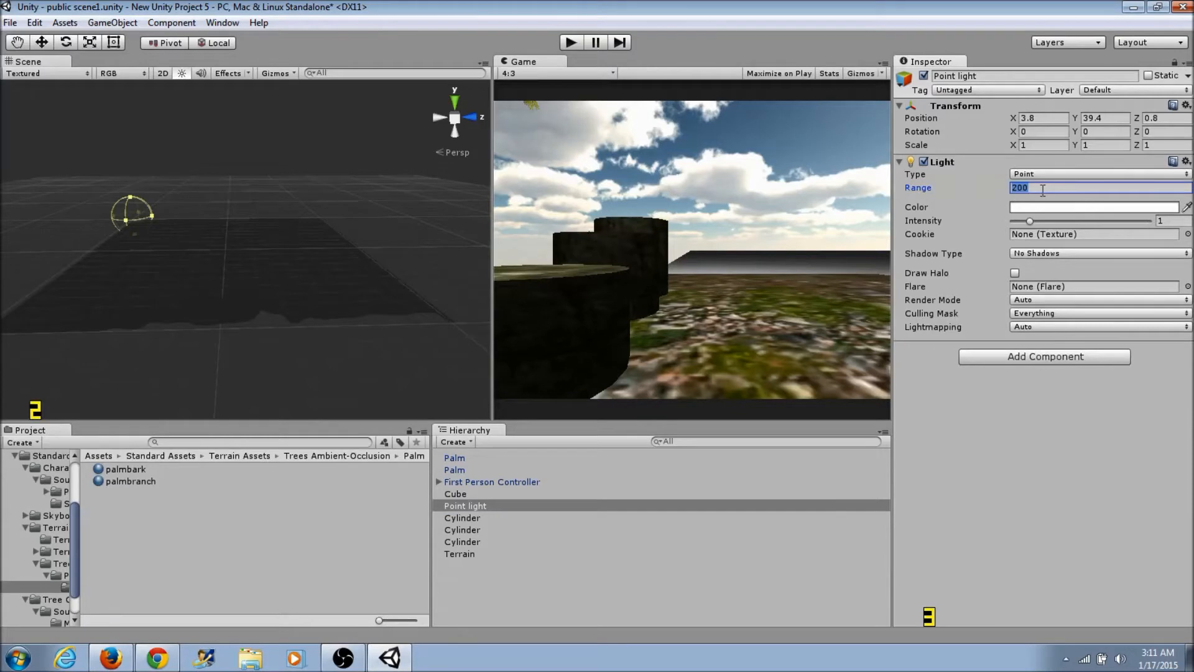
text(2000)
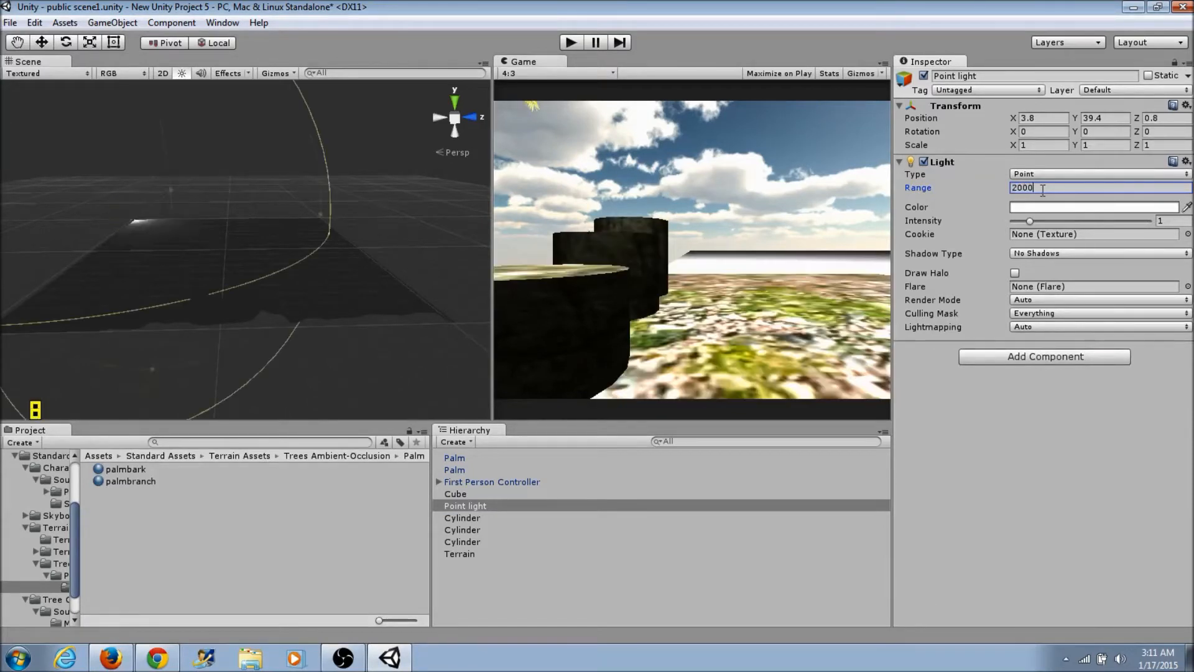
scroll(334, 251, down, 5)
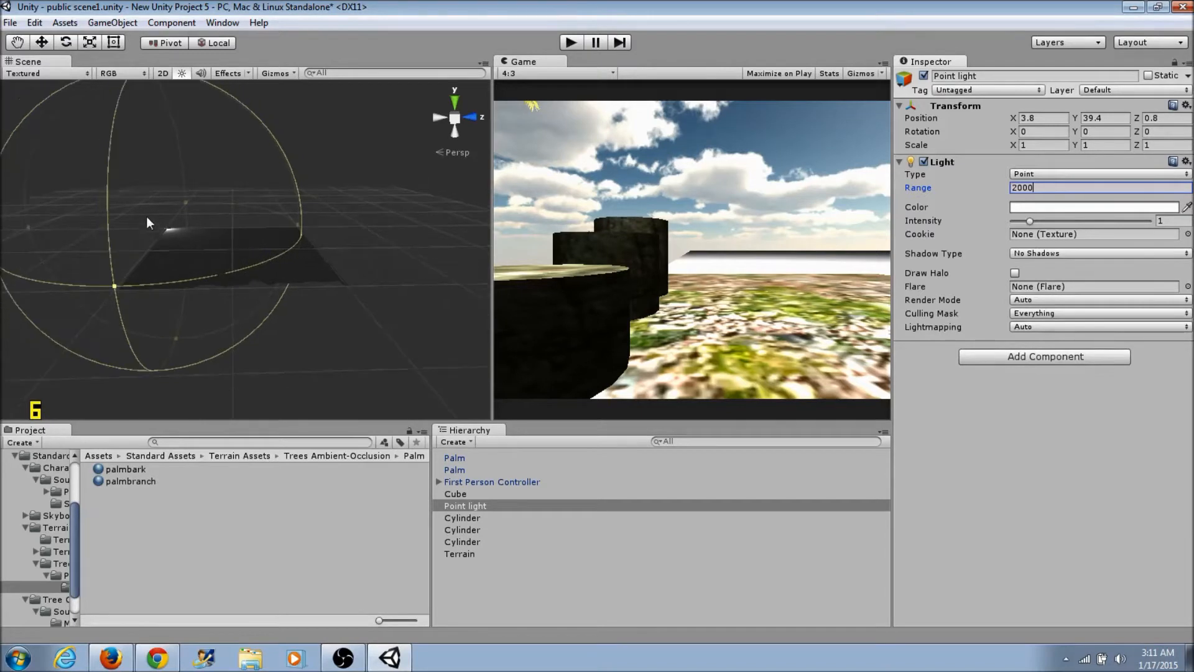
scroll(147, 215, down, 3)
click(158, 94)
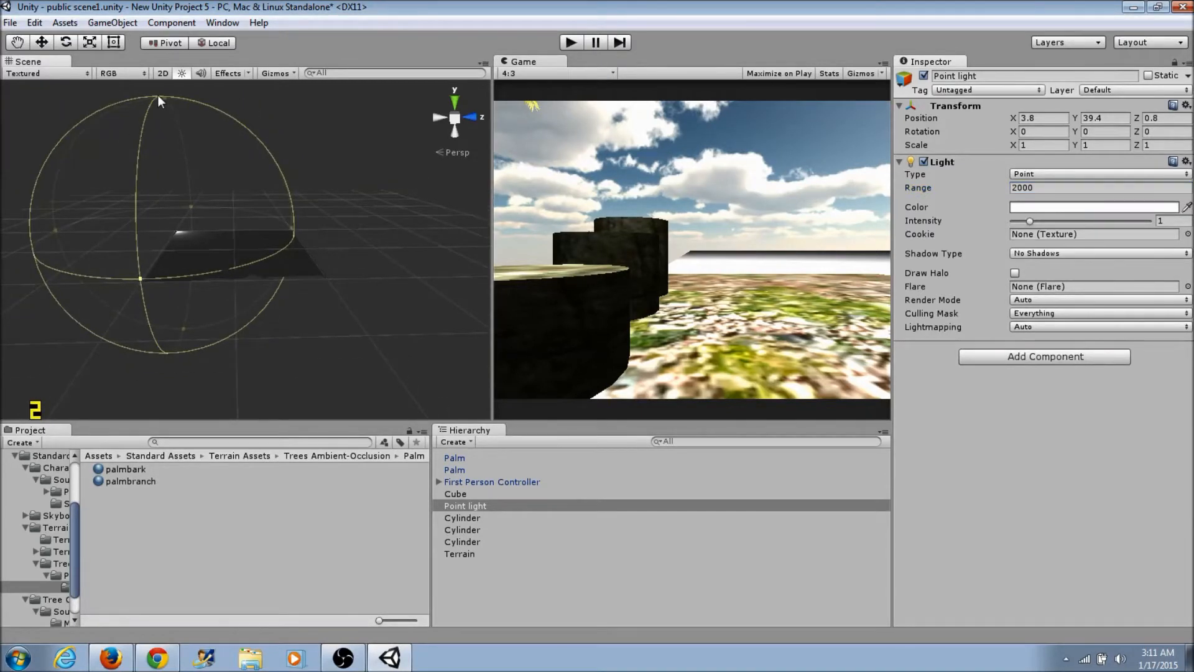
click(467, 484)
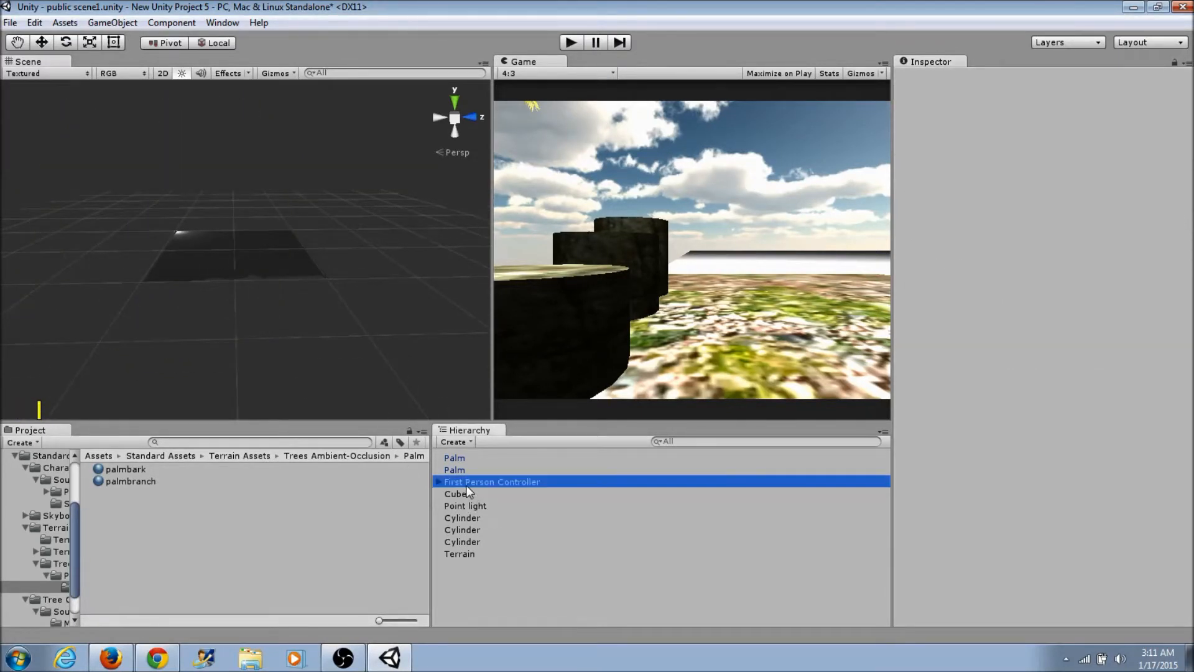
click(466, 506)
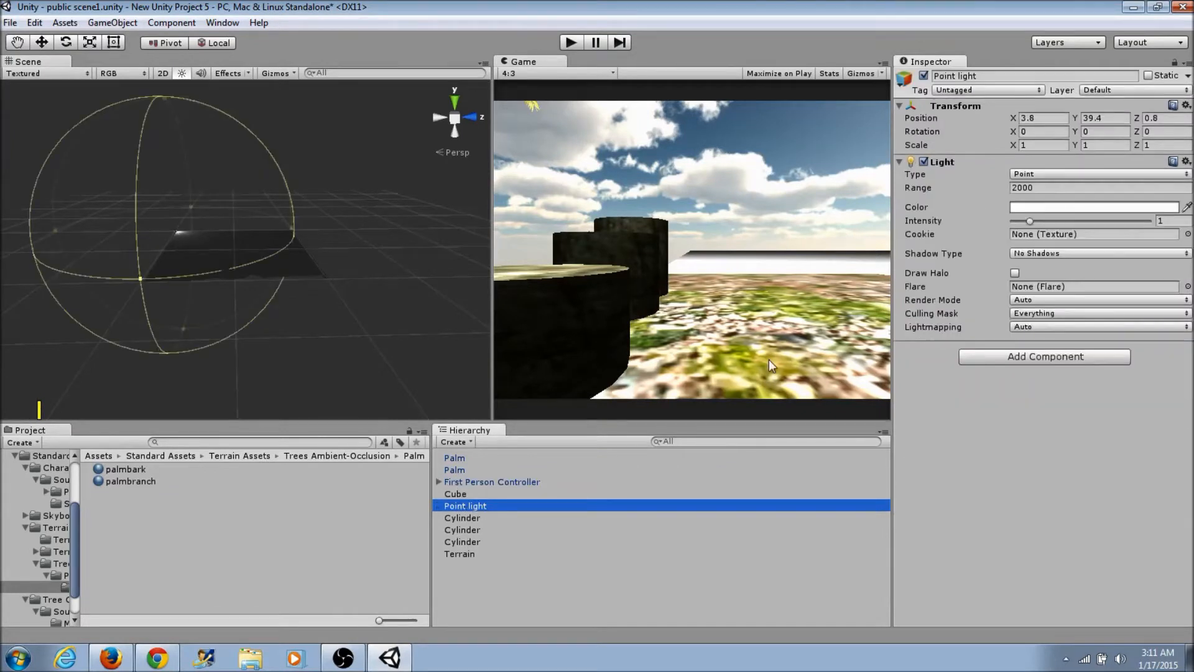
Move the point light over the terrain to X 27.98 and Z 580.77.
drag(1017, 118, 710, 182)
drag(1145, 113, 229, 291)
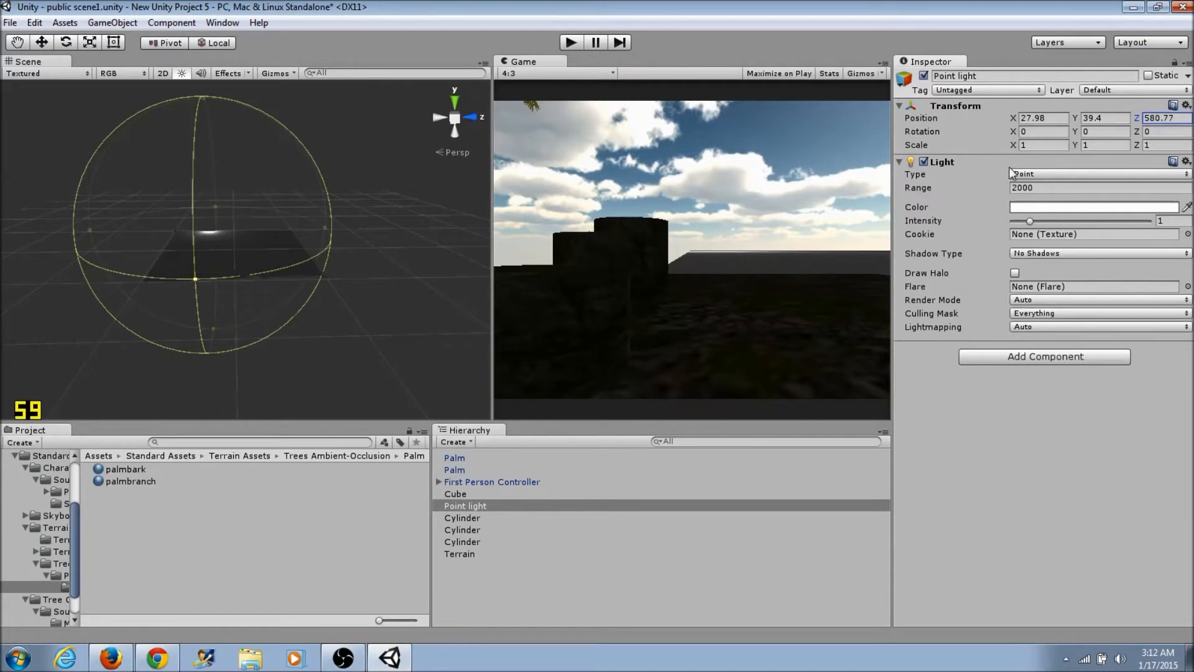
click(464, 506)
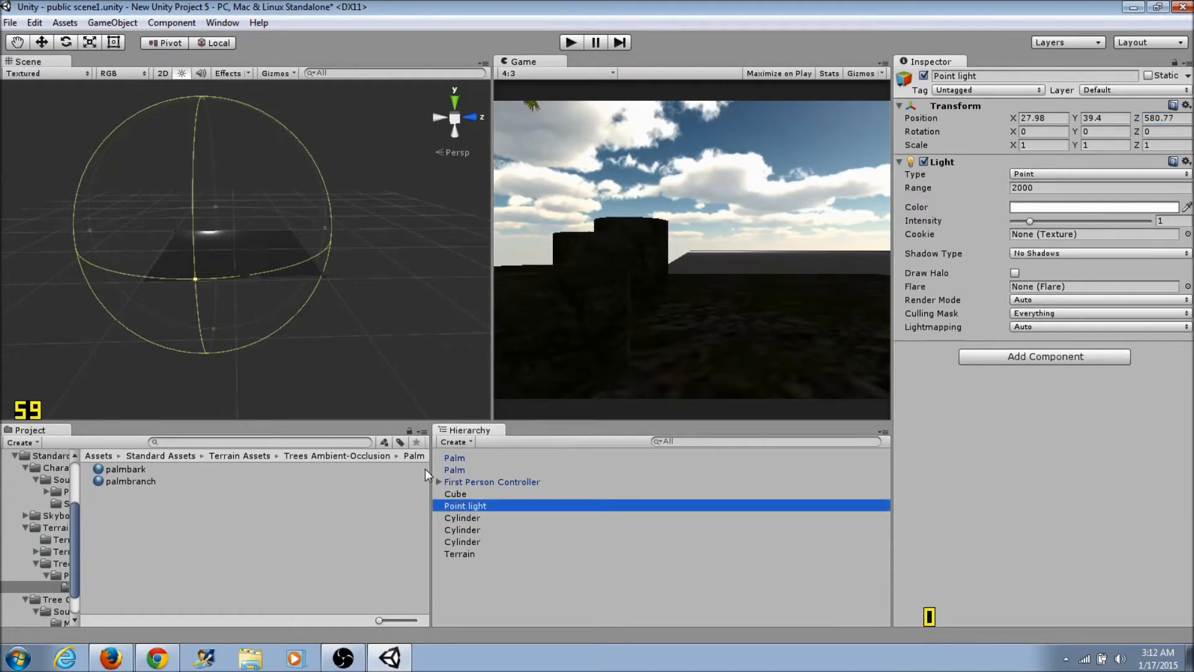
click(205, 223)
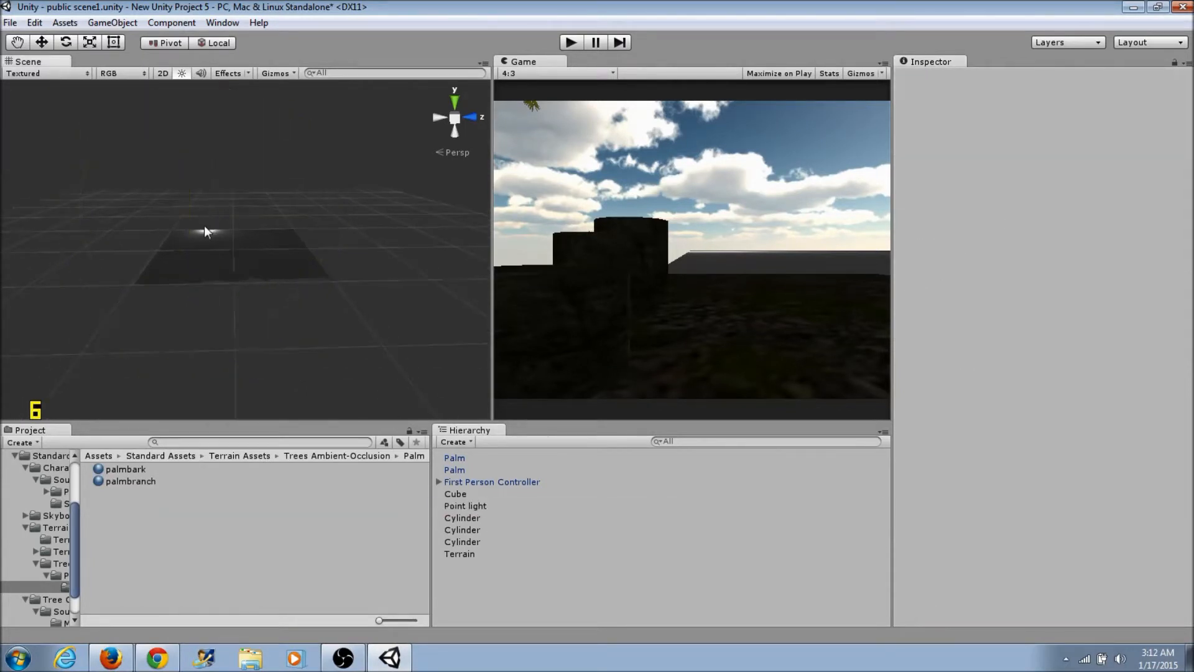
Resize the point light's range sphere in the scene to a range of about 3376.
click(457, 554)
click(462, 506)
middle_drag(199, 223, 196, 221)
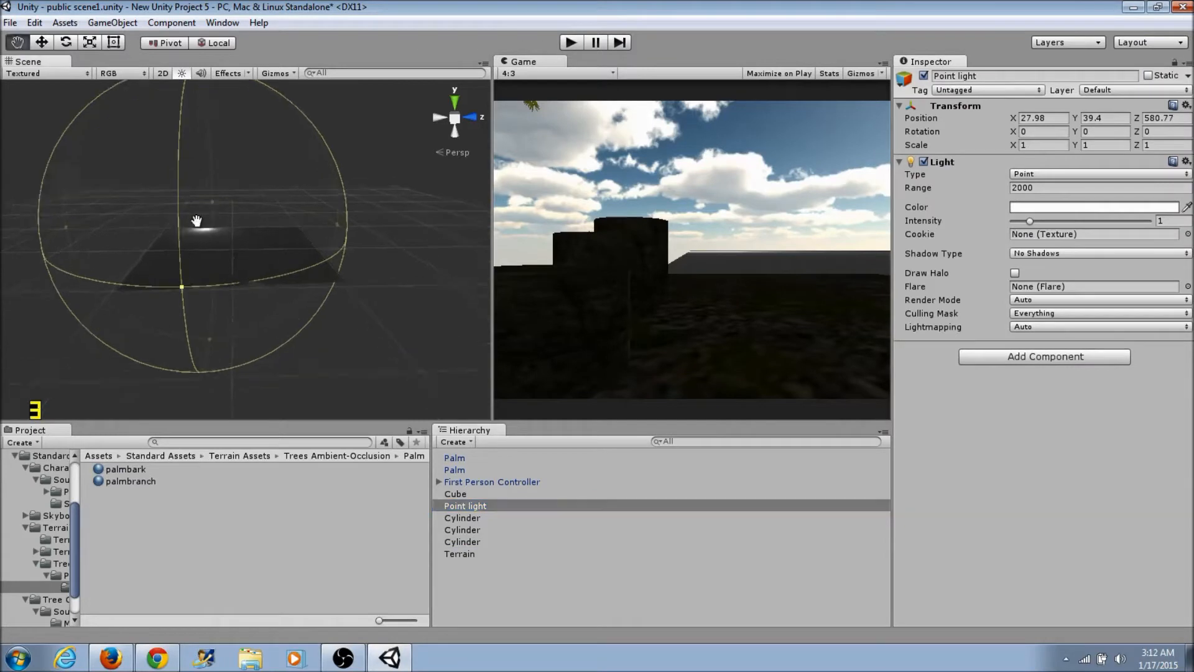
scroll(191, 128, down, 2)
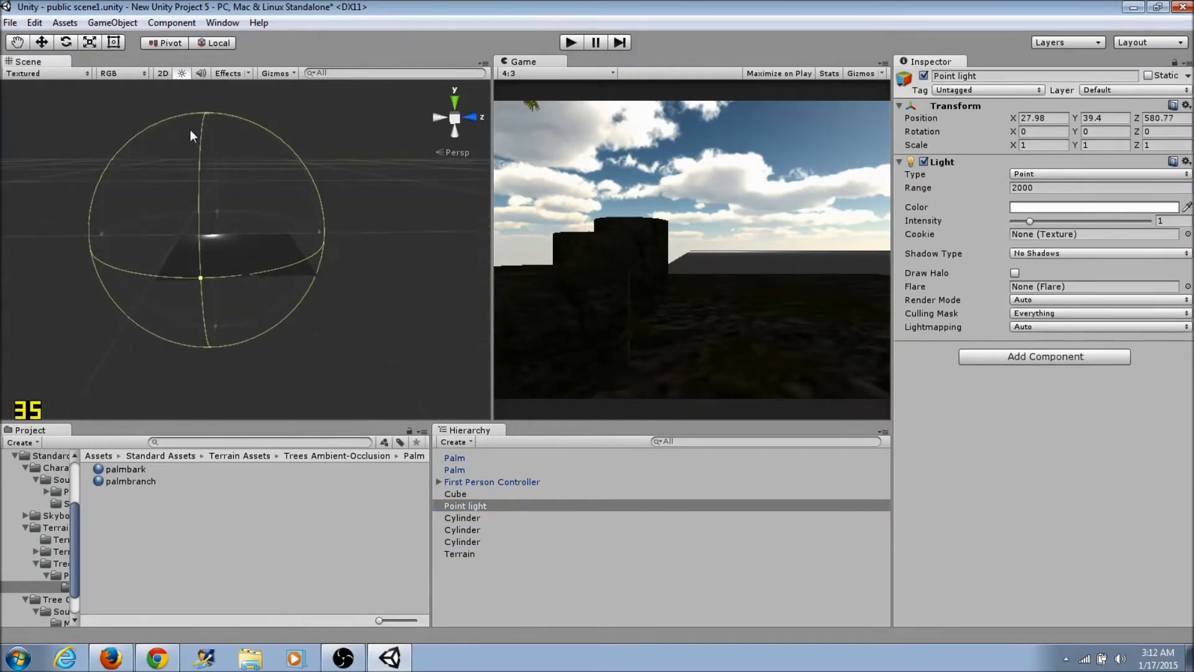
click(181, 280)
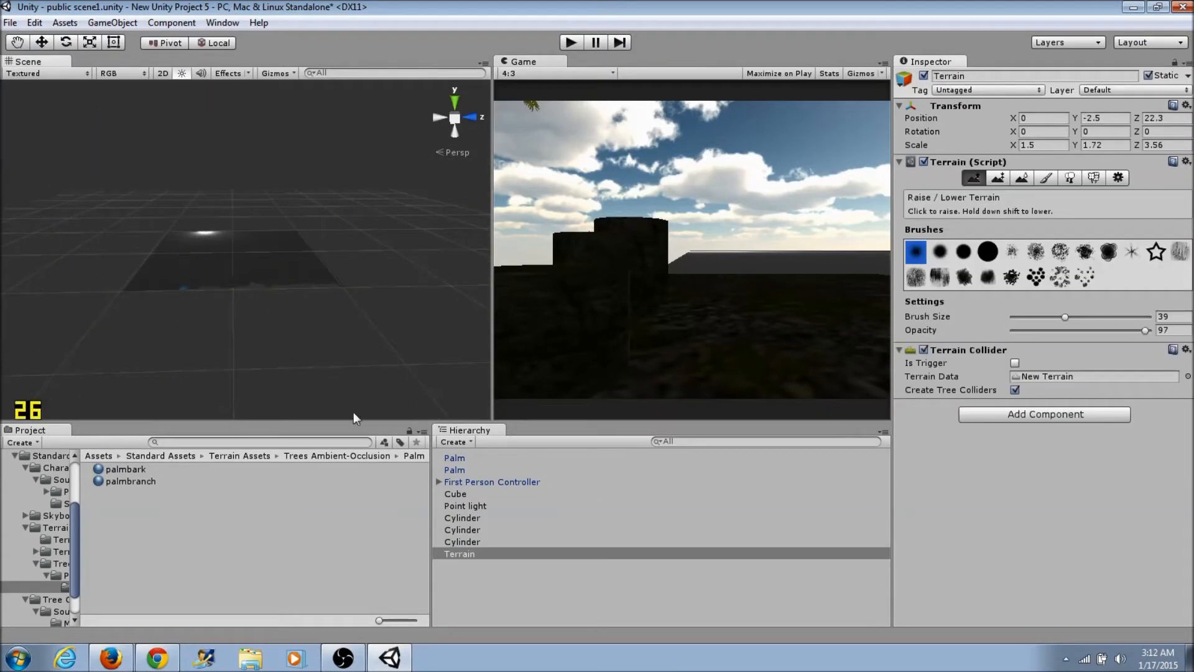
click(460, 555)
click(465, 497)
click(460, 506)
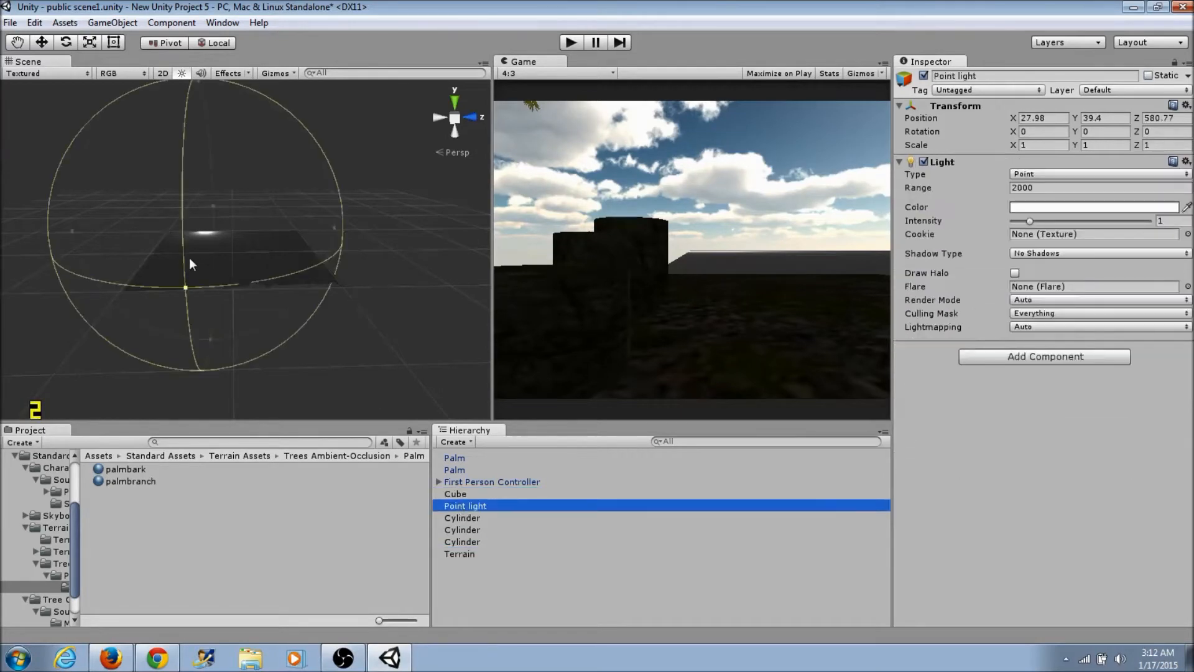
drag(186, 285, 237, 537)
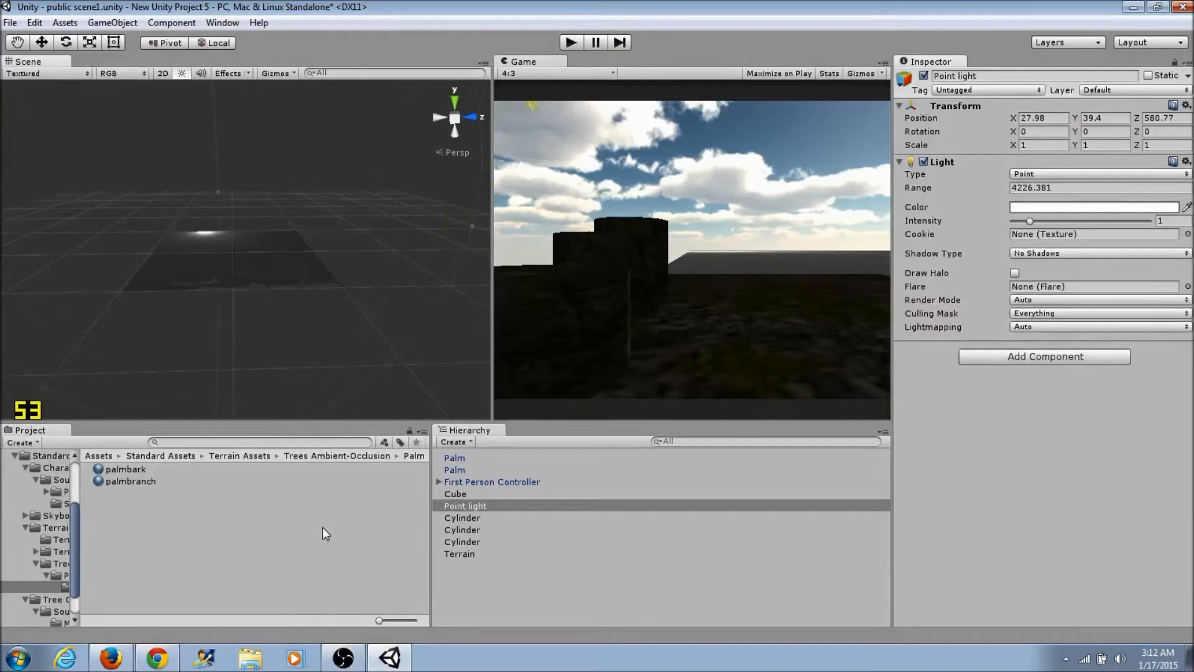
drag(323, 528, 278, 430)
Raise more hills along the terrain's near and left edges with the soft round Raise / Lower brush at size 39.
scroll(207, 272, up, 5)
middle_drag(275, 340, 297, 310)
scroll(298, 313, up, 4)
scroll(298, 320, up, 2)
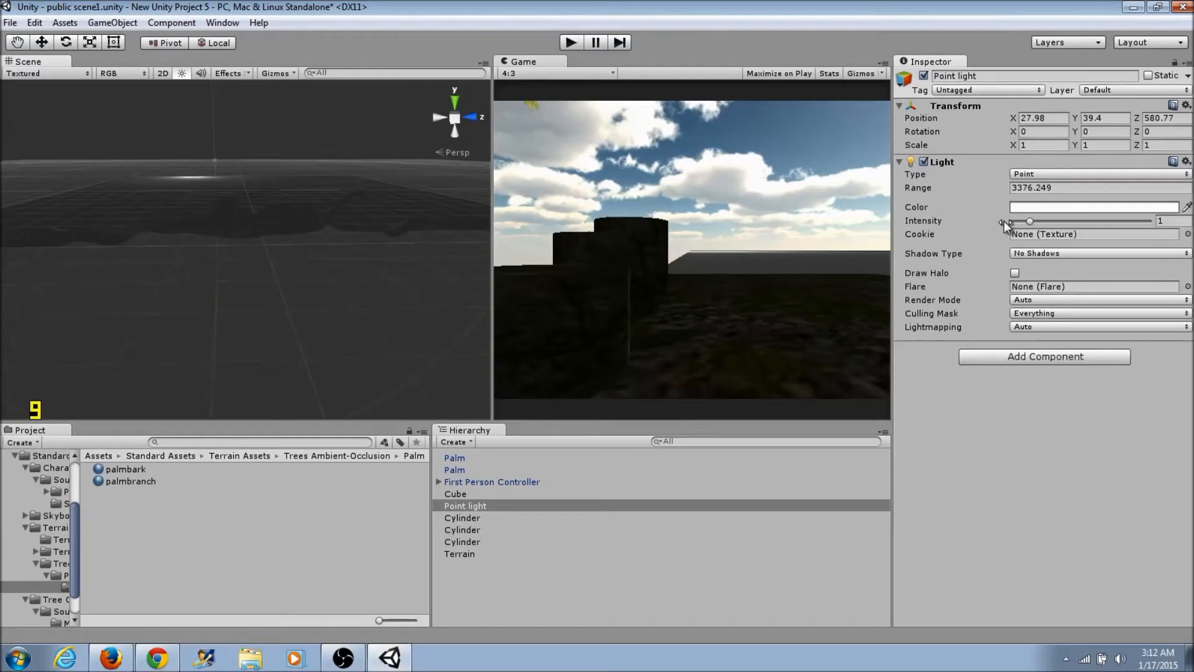
scroll(345, 299, down, 10)
scroll(275, 301, up, 3)
middle_drag(253, 241, 301, 318)
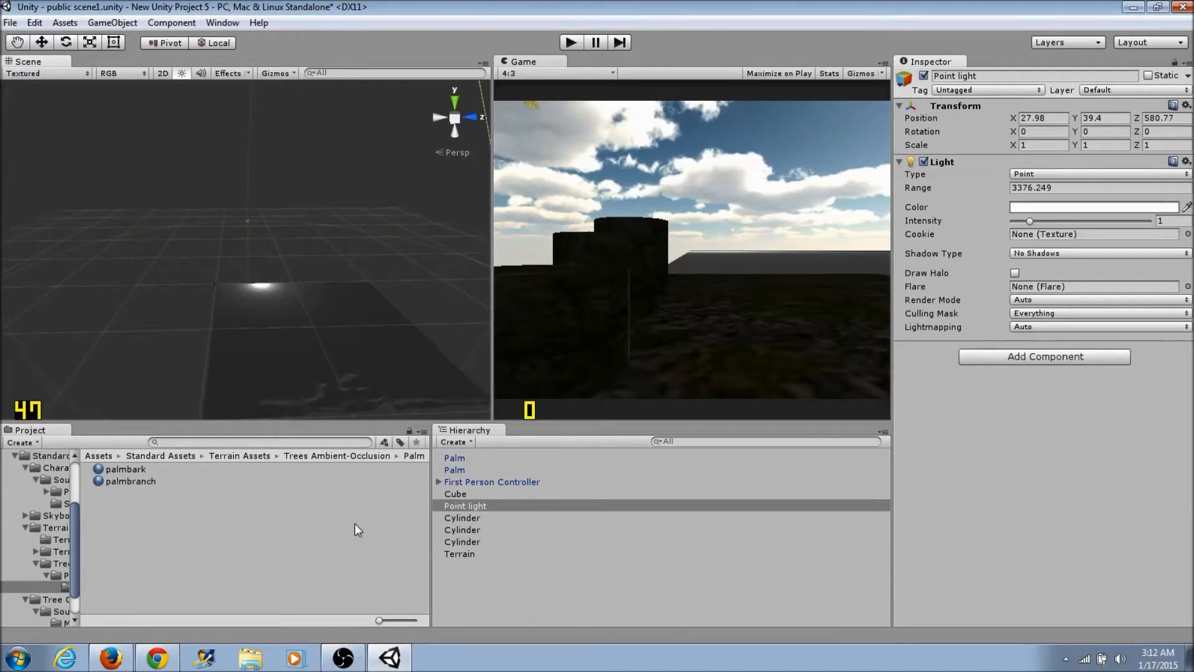
click(458, 554)
drag(320, 379, 229, 416)
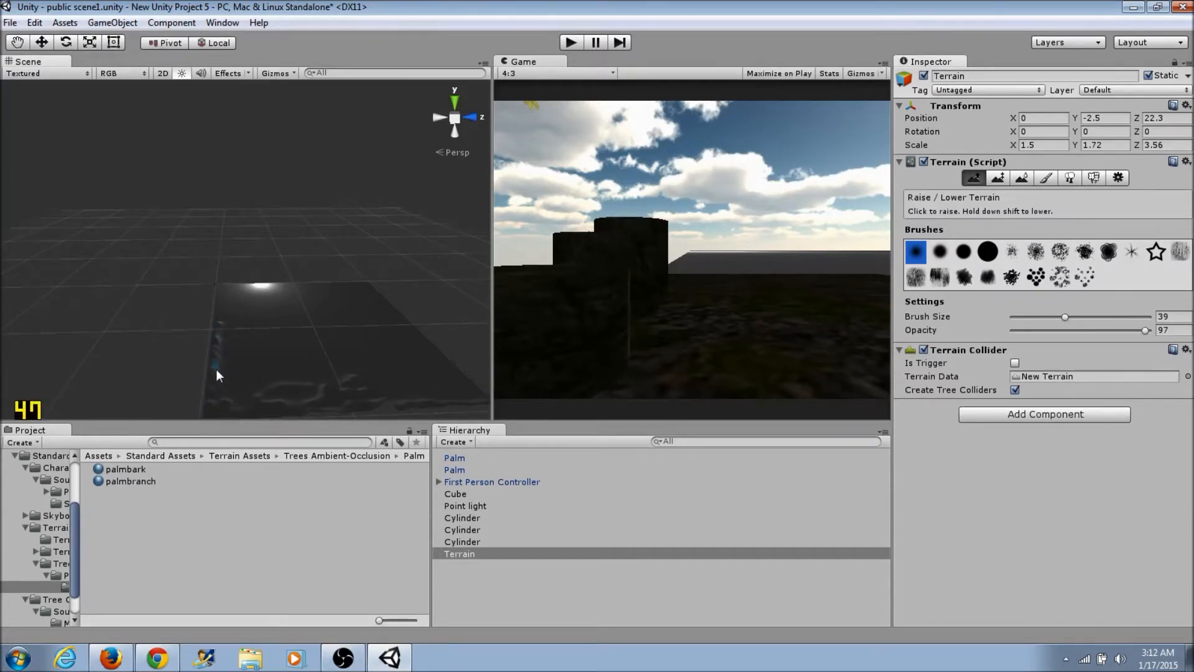
Increase the brush size to 50 and raise ridges around the terrain's side and far edges and across its interior.
drag(1071, 317, 1081, 317)
drag(217, 337, 218, 408)
drag(215, 323, 215, 295)
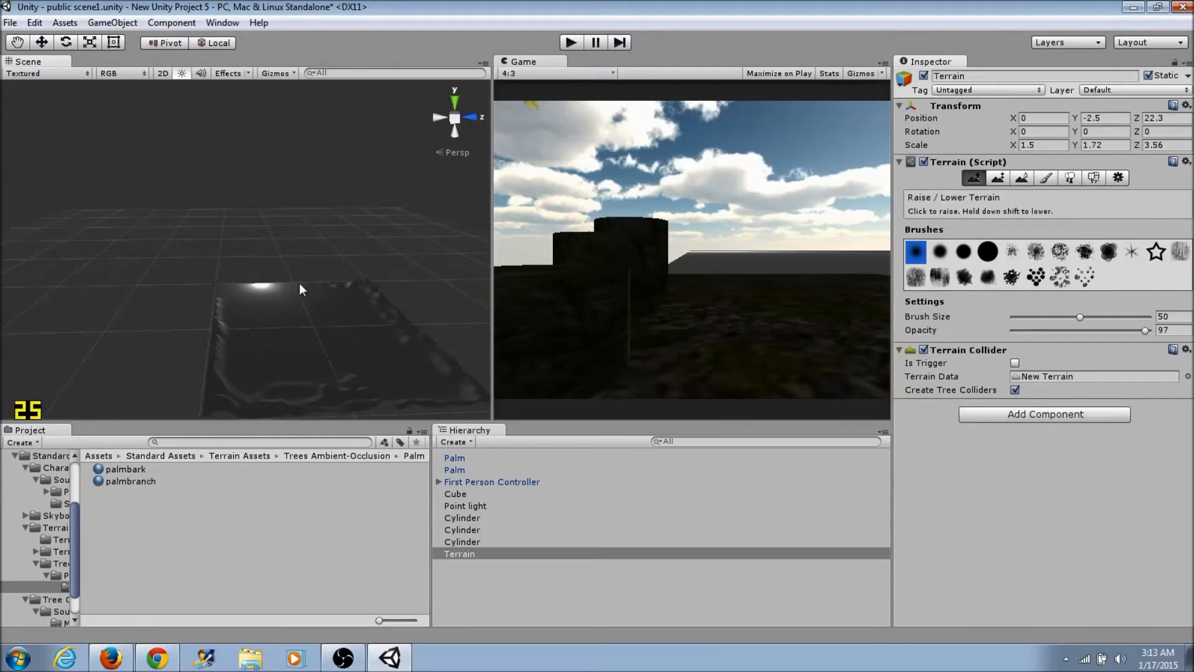
drag(310, 281, 341, 283)
drag(311, 295, 243, 305)
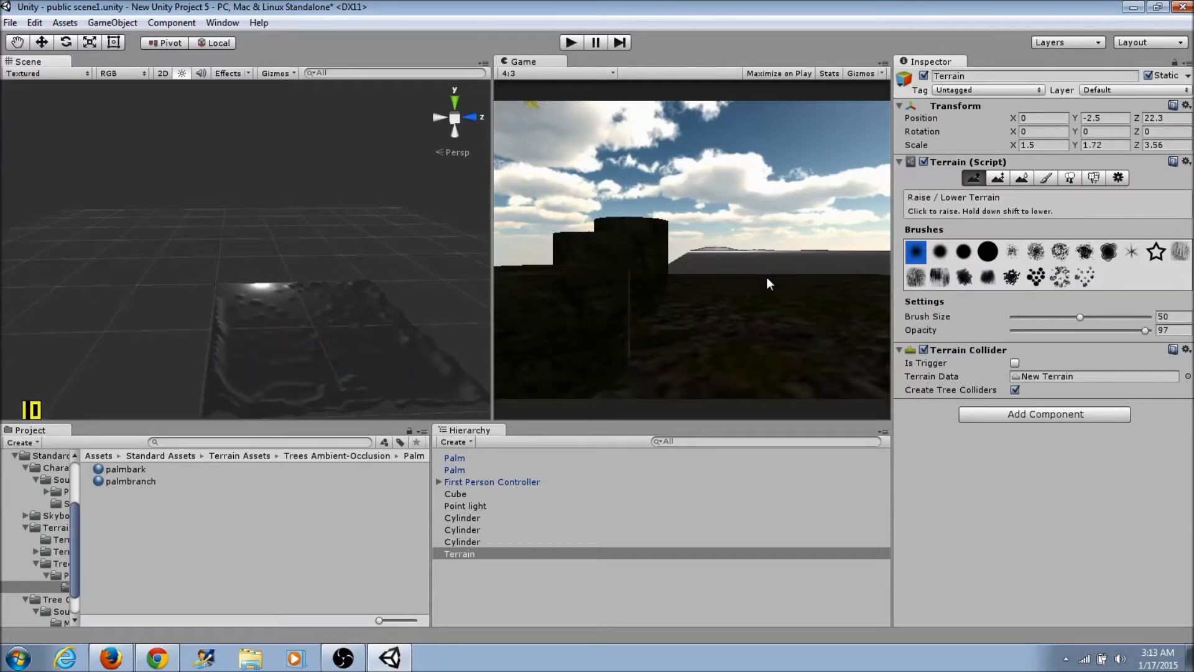
Raise rough bumps across the terrain's interior and far side with an irregular splatter brush at size 50.
click(963, 276)
mouse_move(304, 303)
mouse_down()
mouse_move(319, 310)
mouse_move(304, 346)
mouse_move(349, 349)
mouse_move(269, 371)
mouse_move(397, 379)
mouse_move(379, 334)
mouse_move(248, 331)
mouse_move(232, 344)
mouse_up()
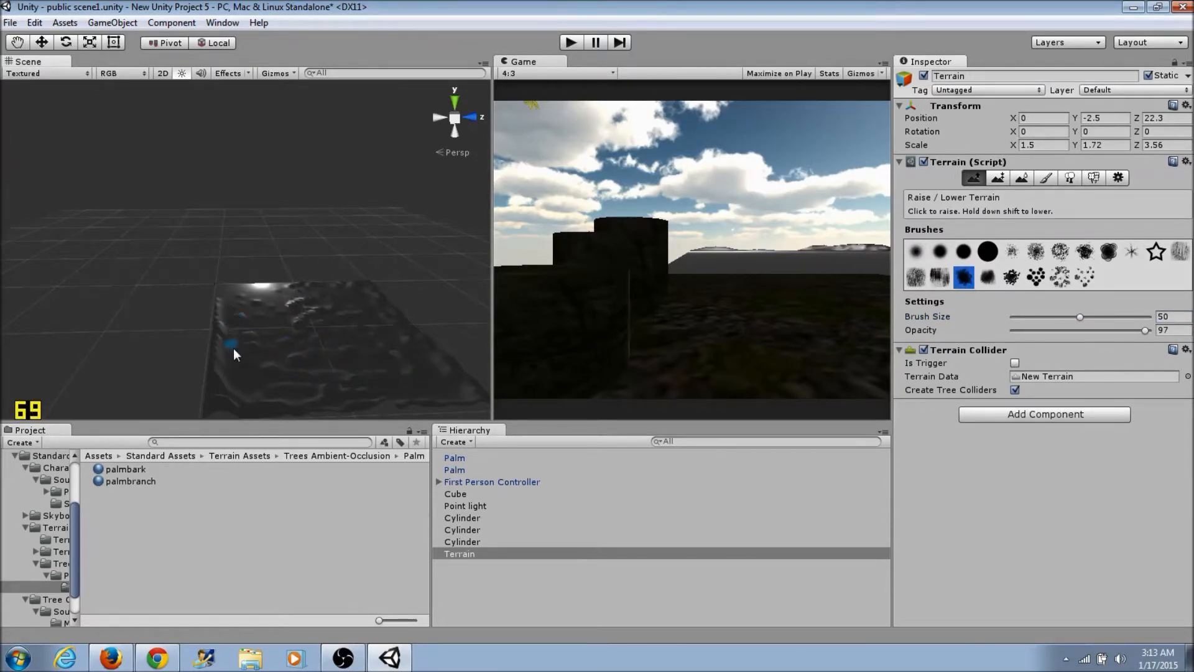
mouse_move(311, 341)
mouse_down()
mouse_move(317, 296)
mouse_move(330, 299)
mouse_move(299, 288)
mouse_up()
Raise a jagged mountain ridge along the terrain's left edge with the irregular splatter brush.
scroll(272, 372, up, 3)
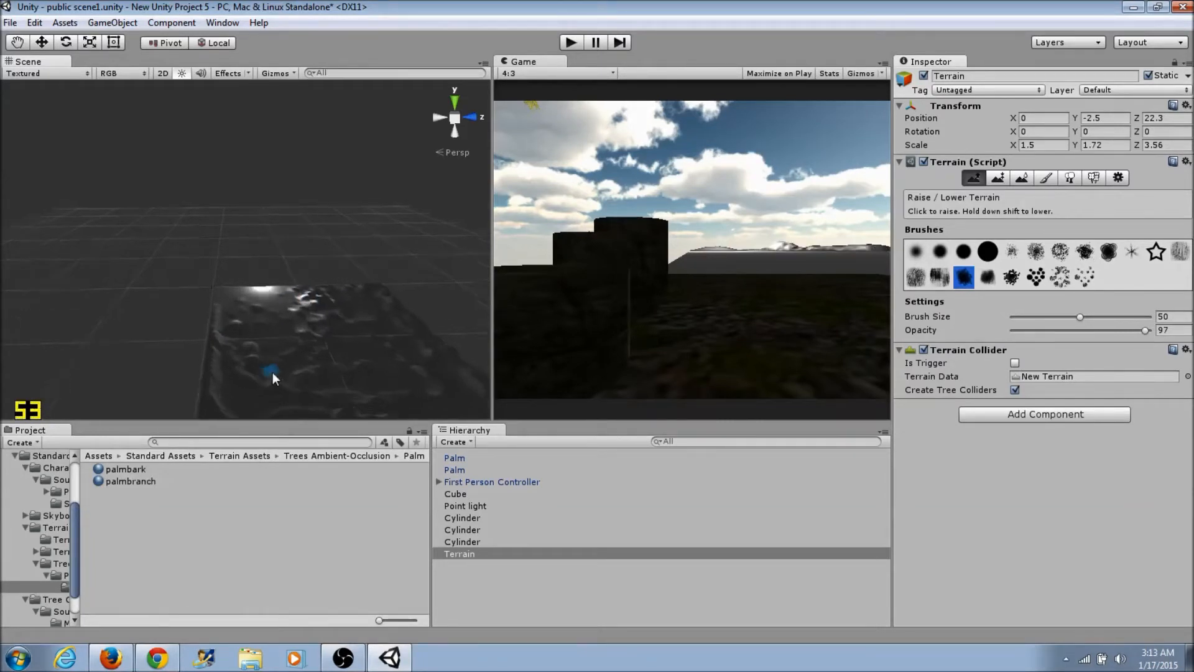
scroll(340, 390, up, 2)
scroll(357, 385, up, 2)
drag(349, 421, 282, 310)
key(f)
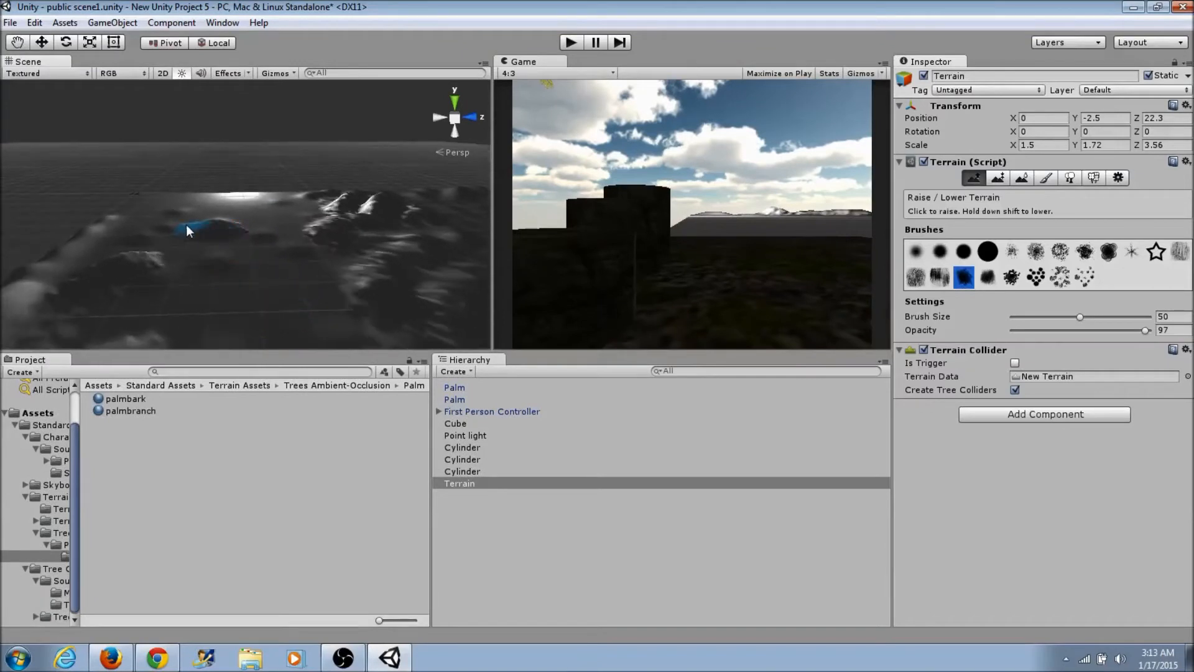
mouse_move(138, 238)
mouse_down()
mouse_move(136, 205)
mouse_move(76, 261)
mouse_up()
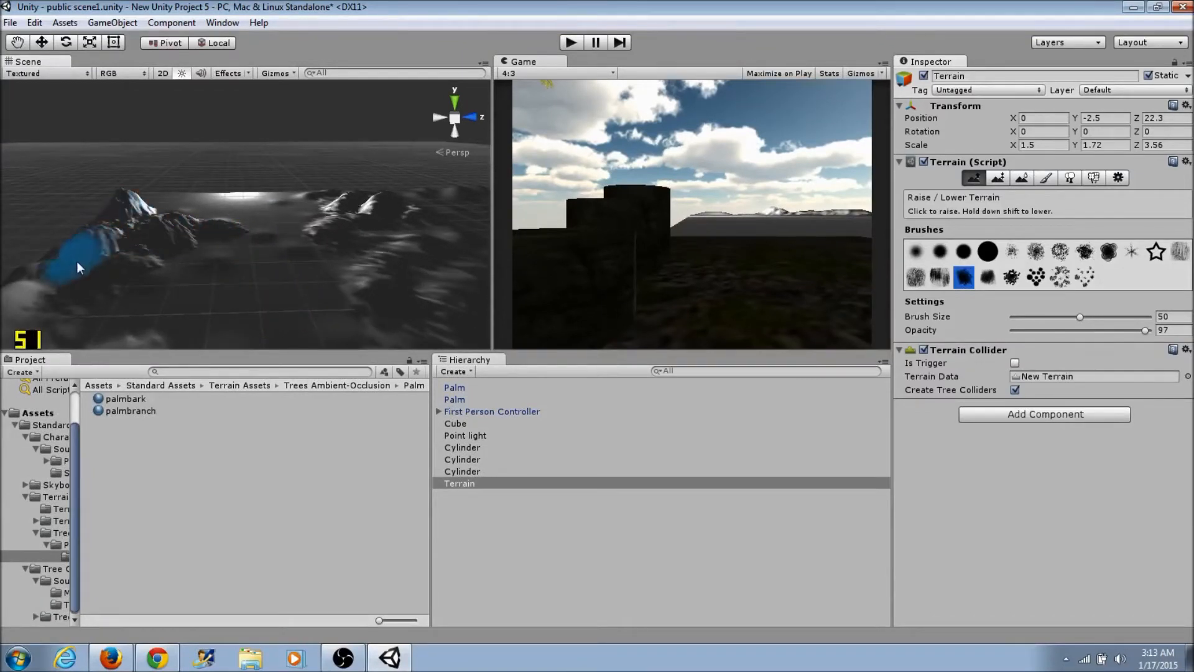
Raise clusters of small bumps across the middle of the terrain with a dotted scatter brush.
click(1036, 276)
mouse_move(161, 267)
mouse_down()
mouse_move(246, 314)
mouse_move(327, 269)
mouse_move(200, 325)
mouse_move(342, 320)
mouse_move(337, 230)
mouse_move(252, 221)
mouse_move(331, 214)
mouse_up()
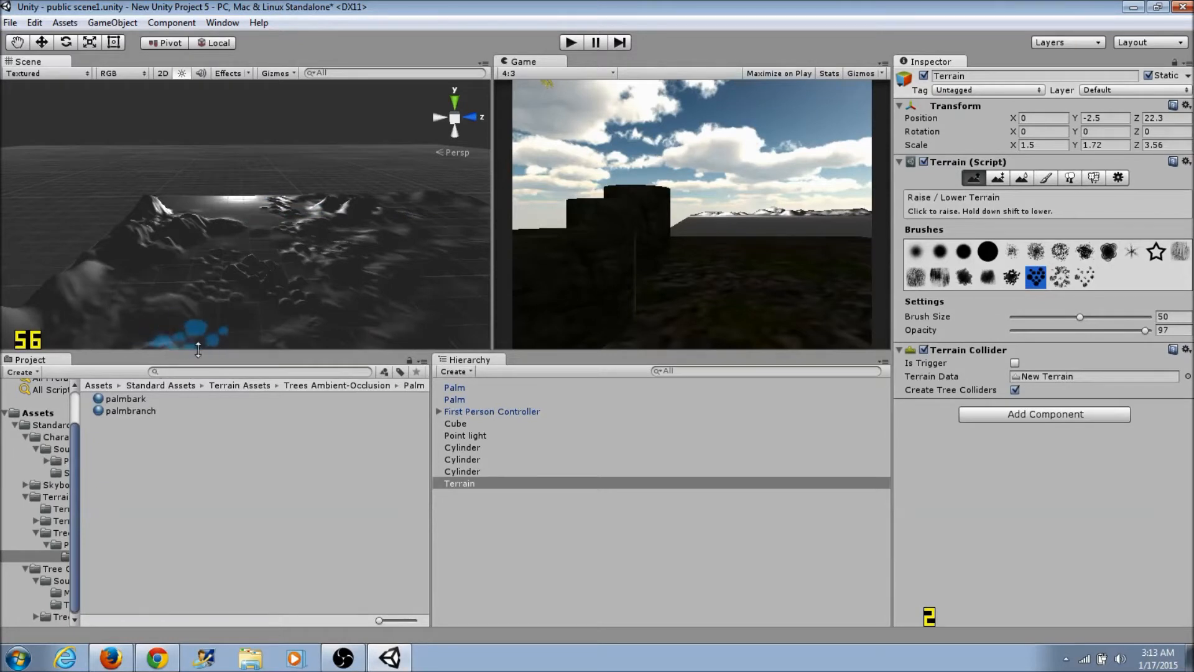
scroll(346, 327, down, 3)
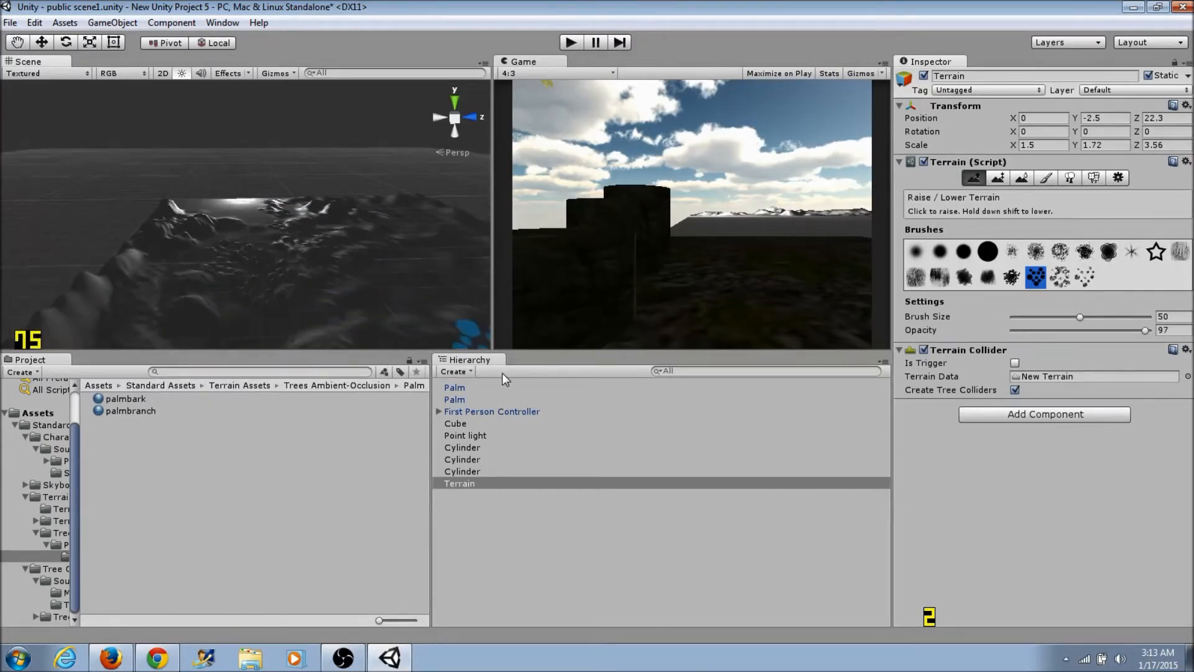
Raise more relief across the near and middle terrain with a hard round brush at size 50.
click(963, 251)
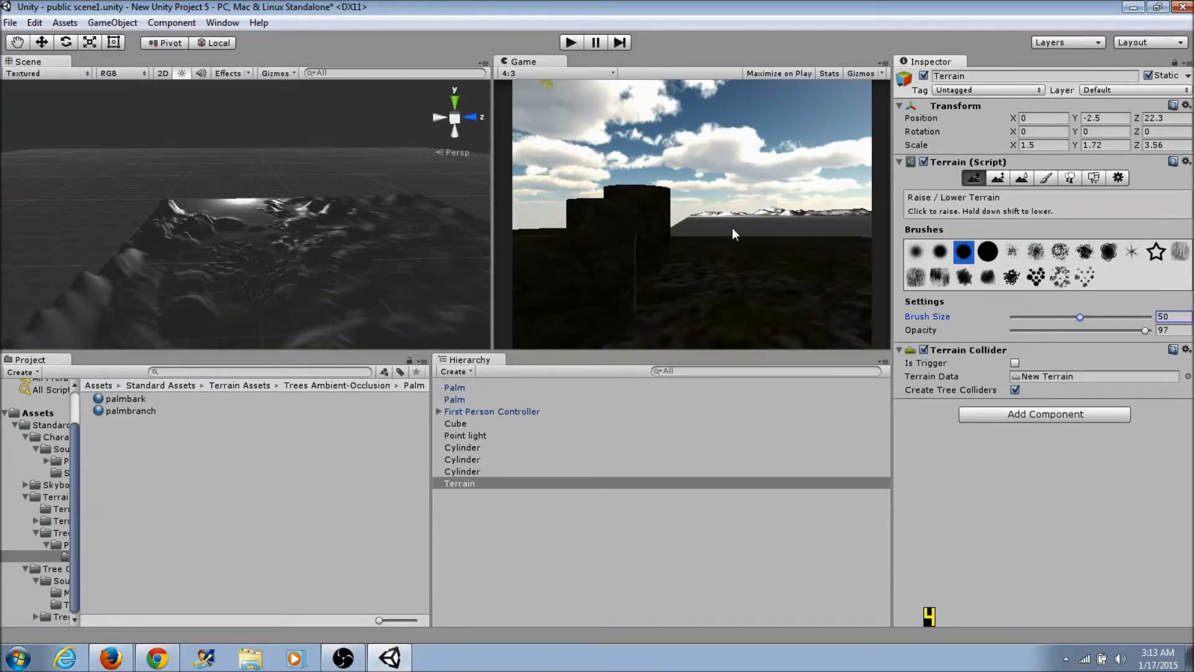
drag(383, 305, 298, 324)
mouse_move(221, 308)
mouse_down()
mouse_move(139, 277)
mouse_move(166, 279)
mouse_move(236, 246)
mouse_move(276, 260)
mouse_move(259, 273)
mouse_up()
Reduce the brush size to 22 and raise tall craggy peaks near the terrain's far edge with a patchy textured brush.
middle_drag(278, 262, 320, 364)
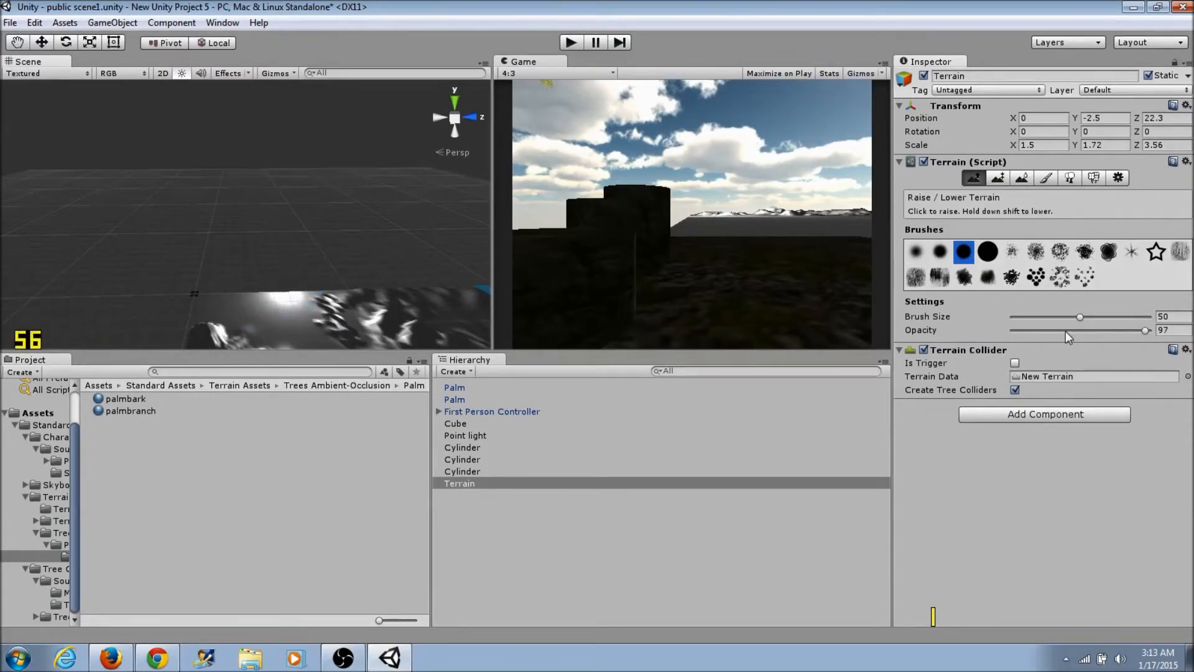
drag(1080, 316, 1039, 317)
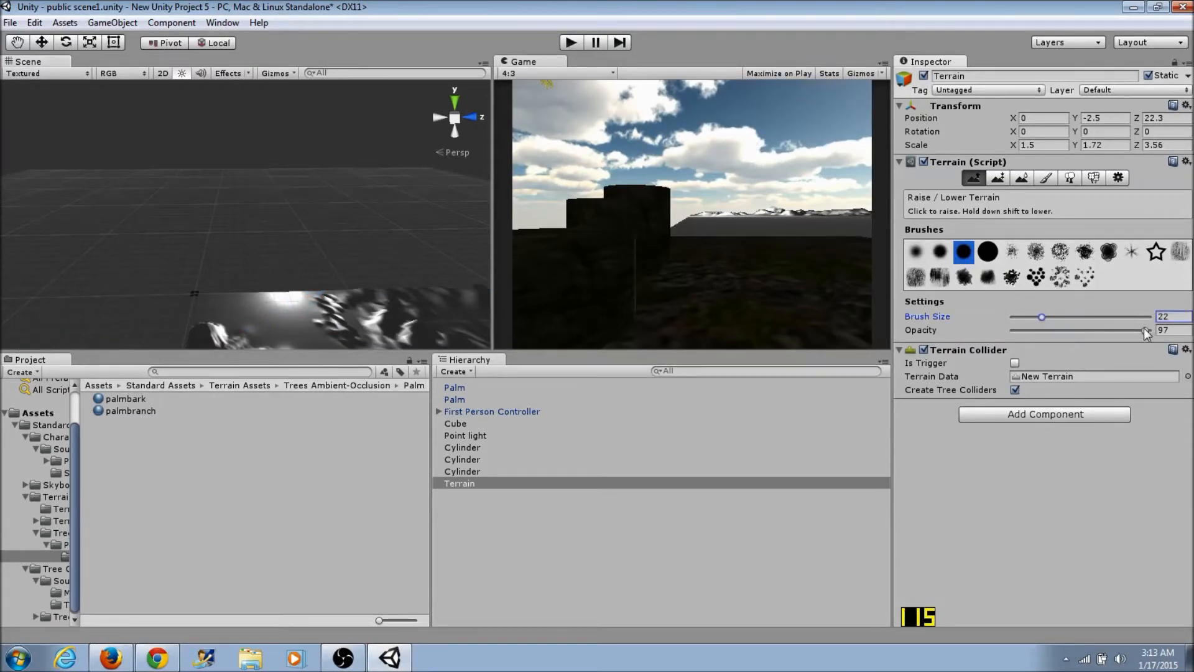
click(940, 278)
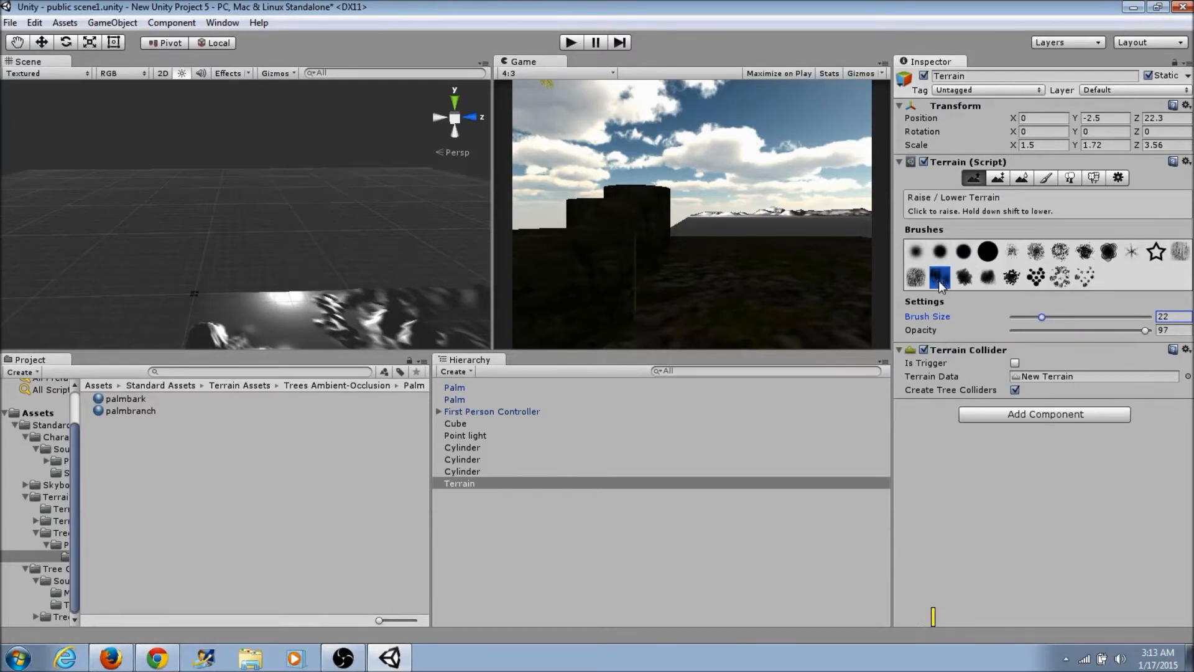
mouse_move(236, 293)
mouse_down()
mouse_move(298, 315)
mouse_move(299, 300)
mouse_move(267, 321)
mouse_move(230, 303)
mouse_move(215, 313)
mouse_move(283, 342)
mouse_move(308, 335)
mouse_move(294, 314)
mouse_up()
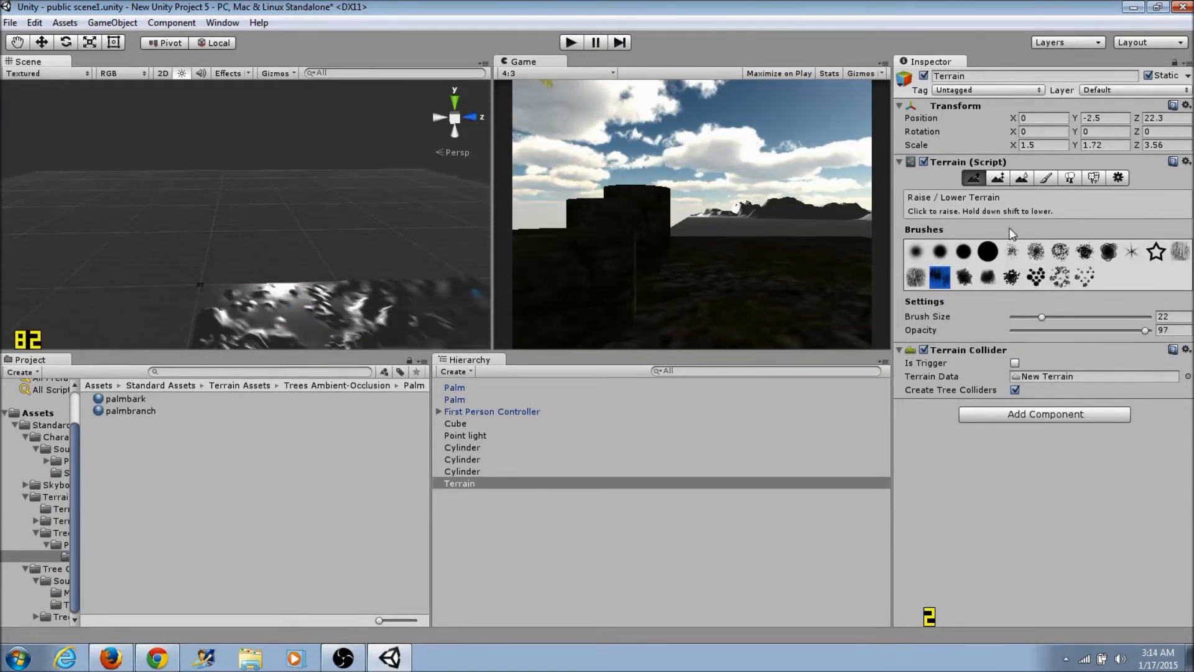
Level parts of the far peaks with the height-painting tool and soften them with Smooth Height at brush size 22.
click(998, 179)
mouse_move(238, 294)
mouse_down()
mouse_move(247, 294)
mouse_move(215, 295)
mouse_move(269, 303)
mouse_move(233, 301)
mouse_move(280, 319)
mouse_move(320, 318)
mouse_move(292, 327)
mouse_move(256, 313)
mouse_up()
click(1022, 179)
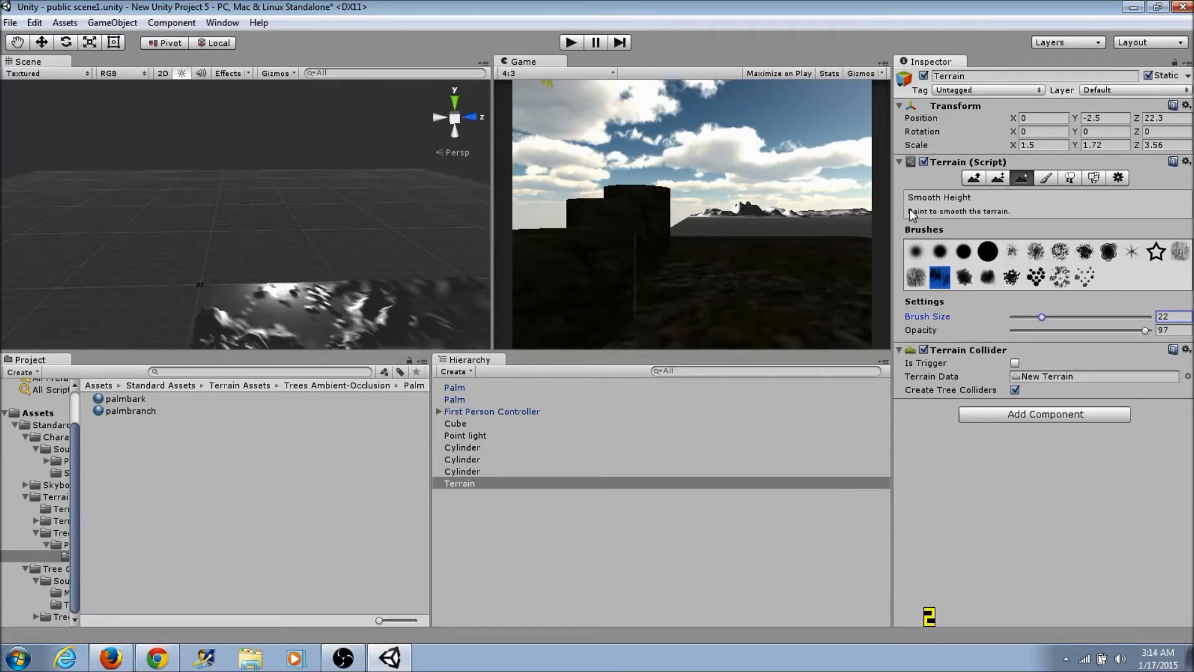
mouse_move(361, 310)
mouse_down()
mouse_move(218, 335)
mouse_move(231, 341)
mouse_up()
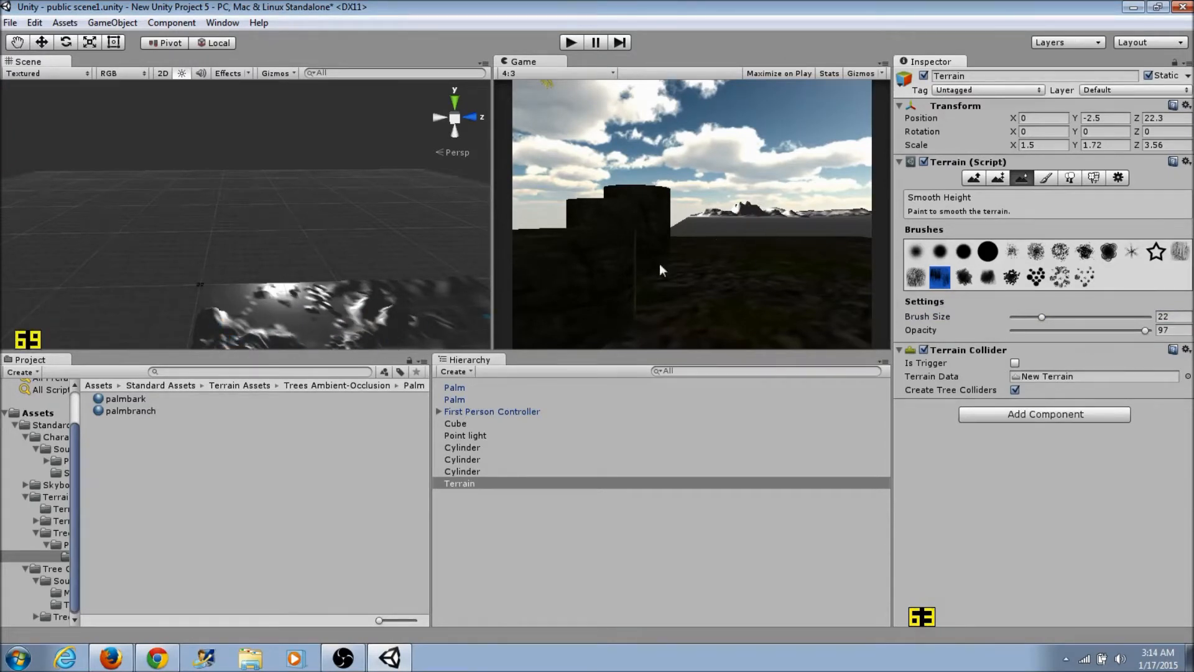
Add GoodDirt as the terrain's first paint texture, keeping its default tile size.
click(1046, 179)
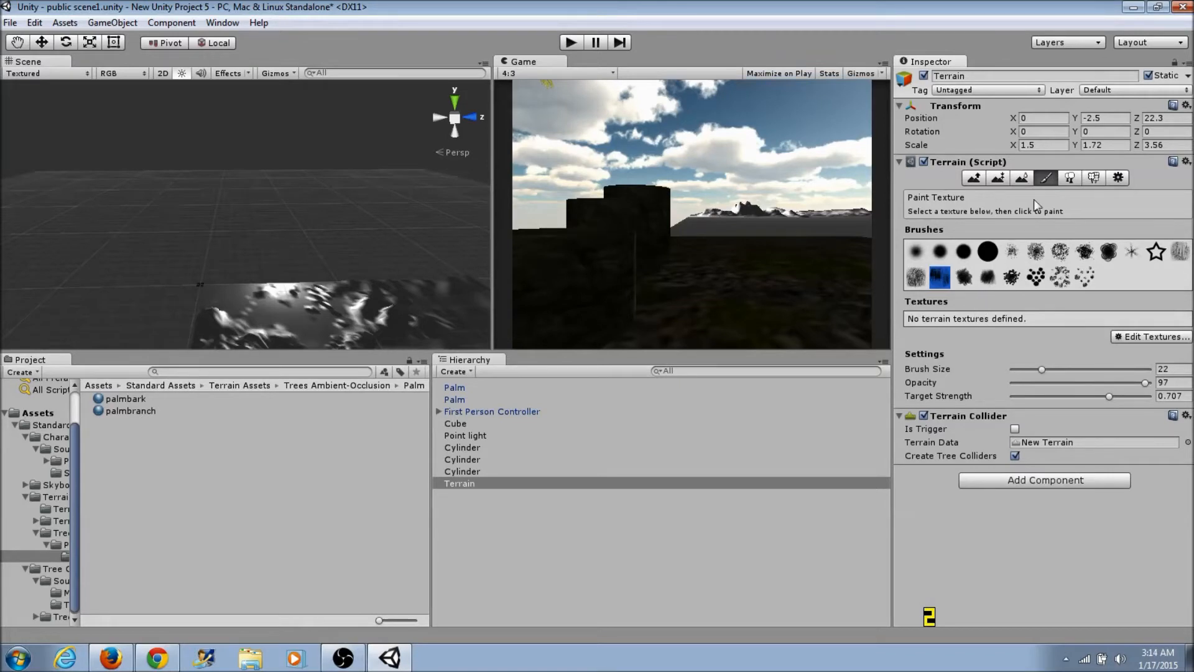
click(1144, 340)
click(1167, 360)
click(1144, 336)
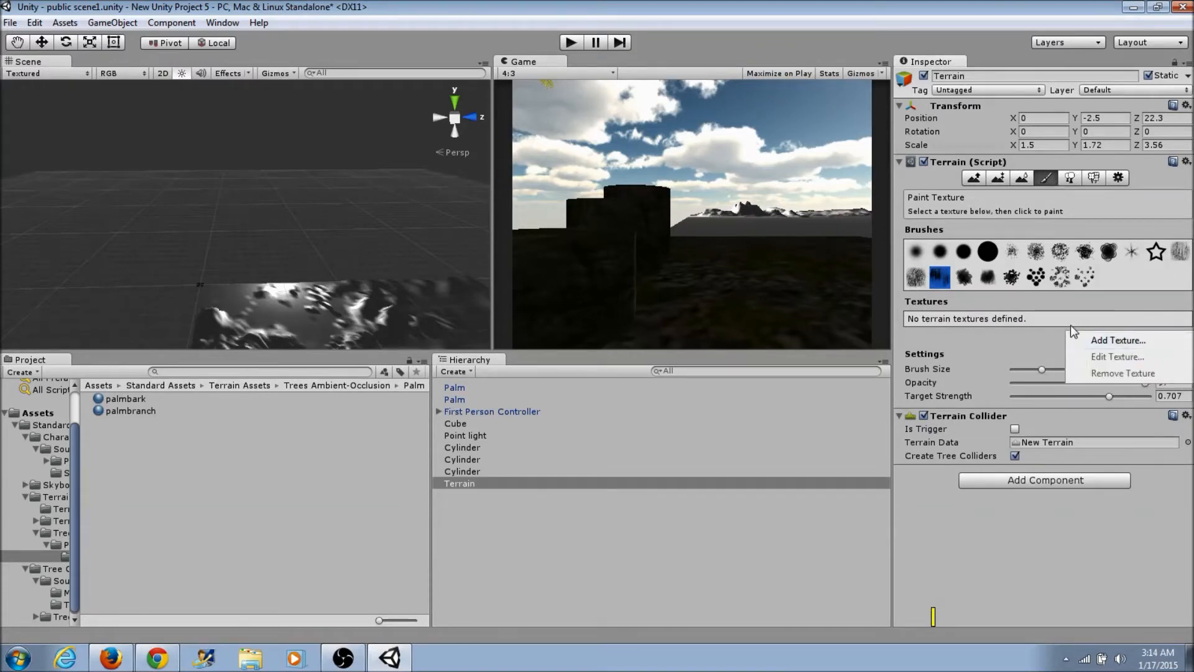
click(1081, 339)
click(77, 92)
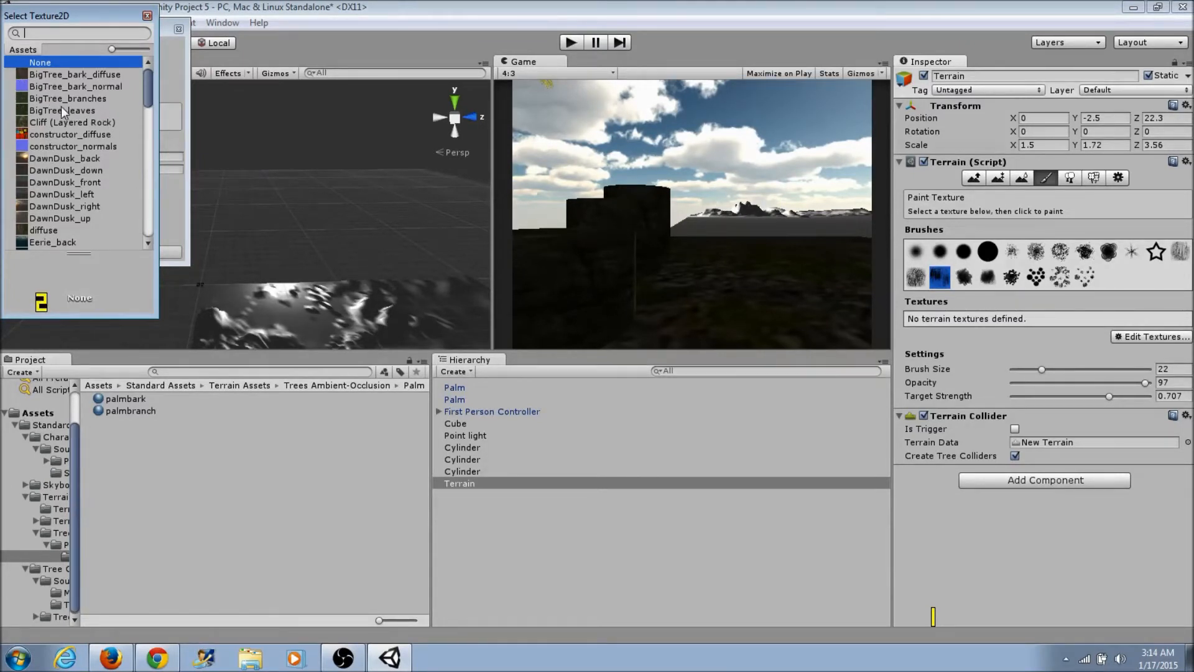
drag(148, 96, 148, 115)
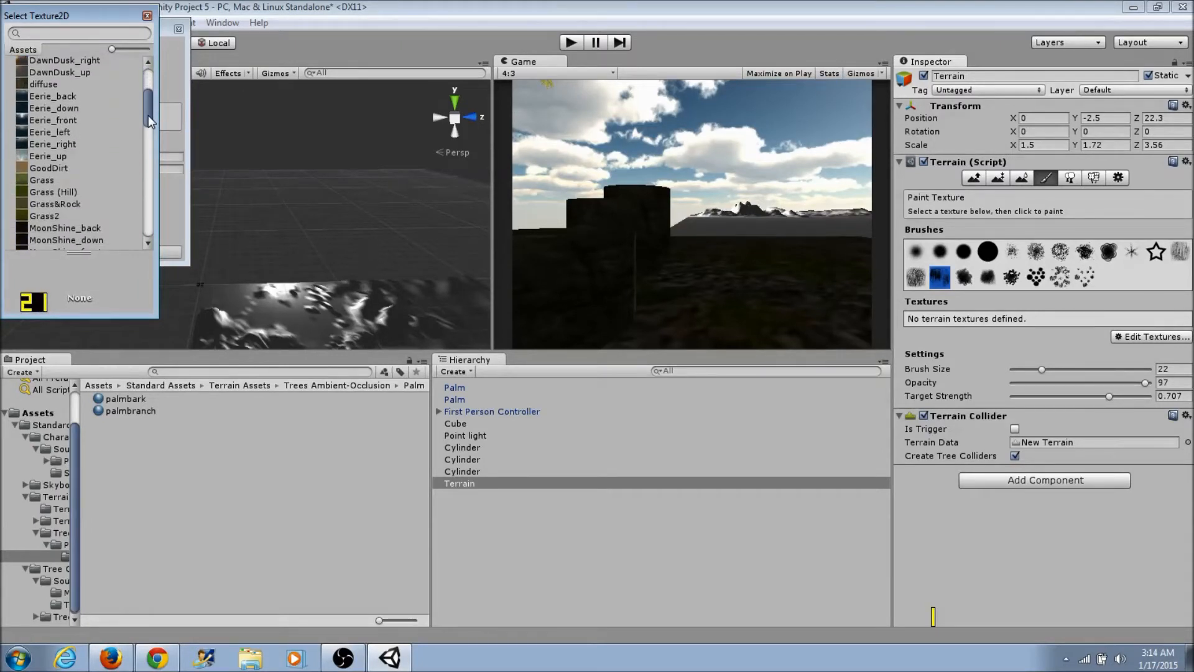
click(46, 170)
double_click(46, 170)
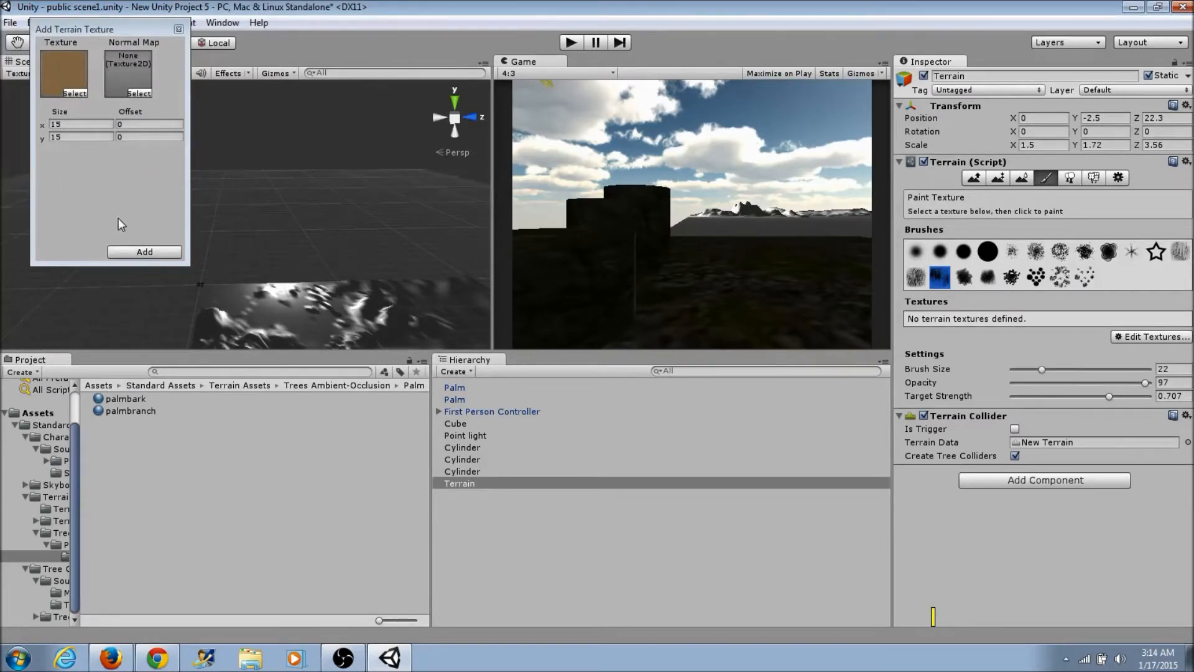
click(143, 251)
Edit the terrain's dirt texture, setting its tile size to 64 in both X and Y.
middle_drag(286, 320, 204, 234)
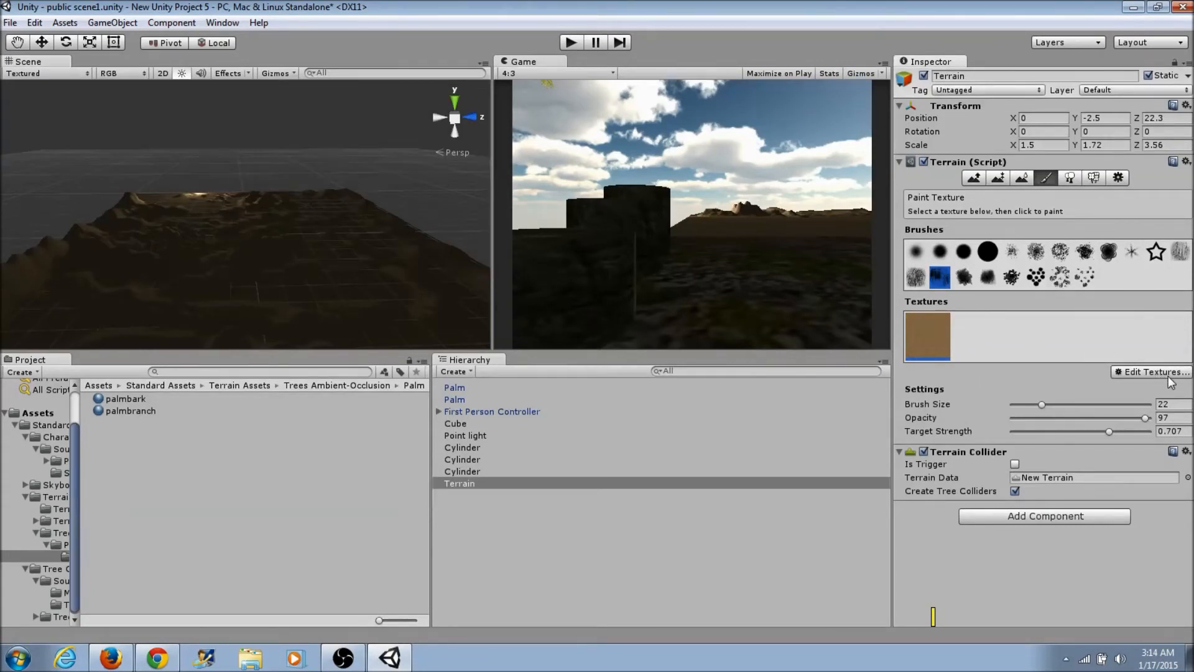
click(1150, 372)
click(1137, 391)
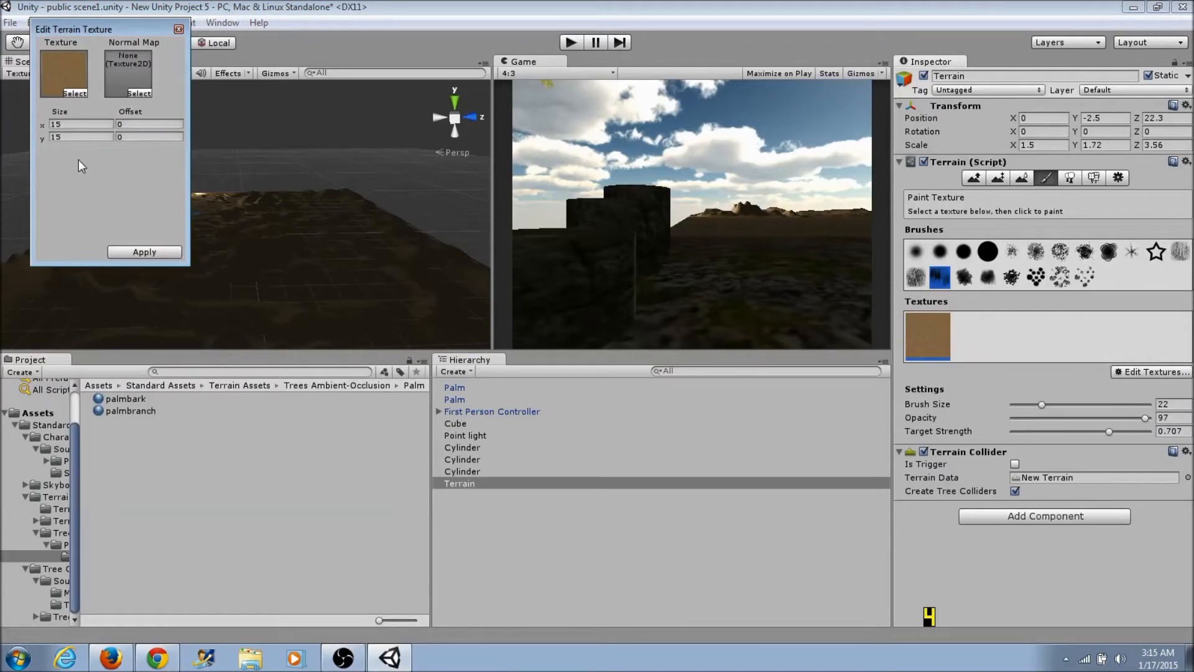
click(77, 124)
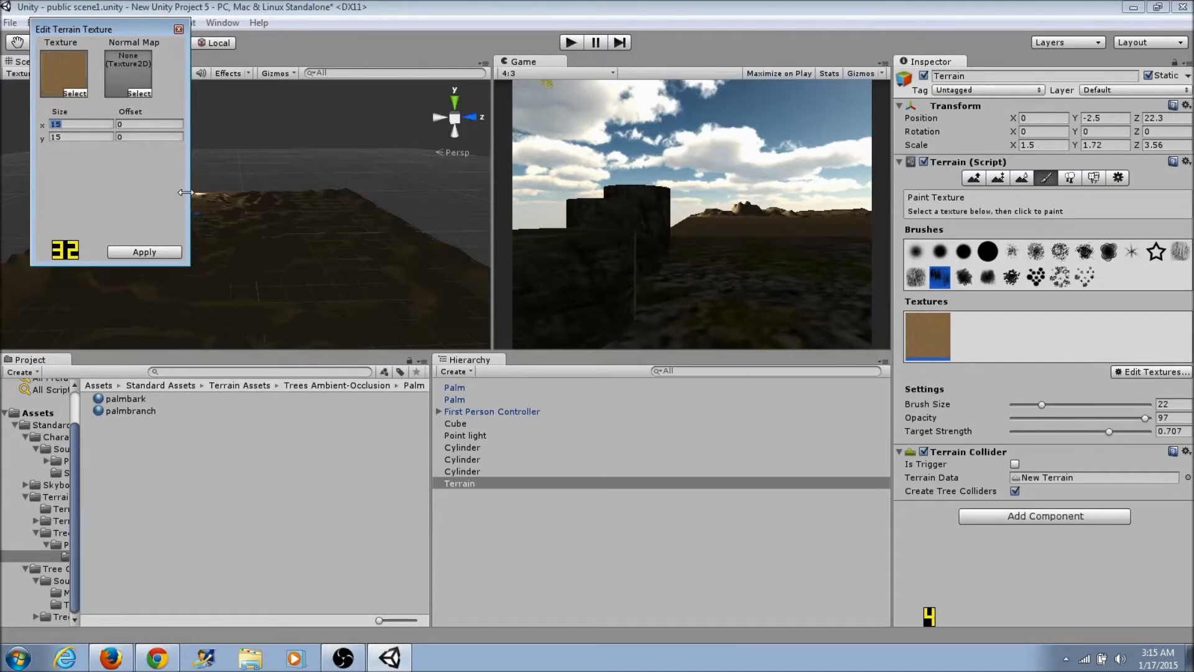
text(64)
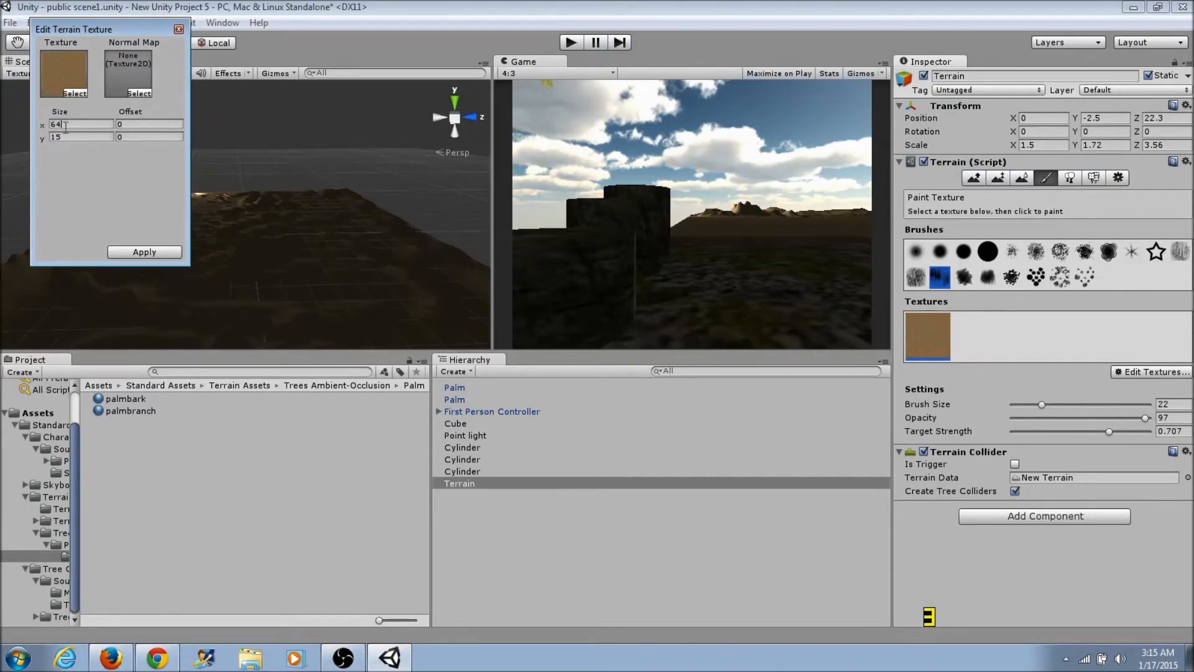
text(64)
click(142, 254)
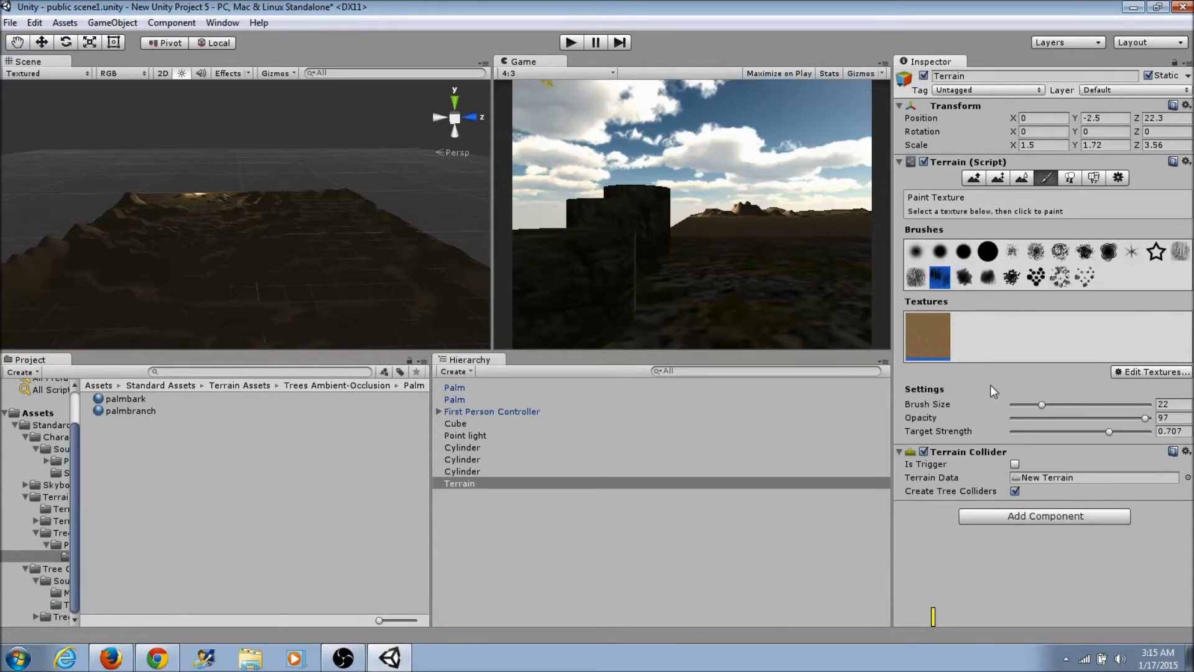
Inspect the dirt-textured terrain up close, from its sculpted relief to the corner beside the small ground plane.
scroll(244, 217, down, 2)
middle_drag(241, 241, 299, 338)
scroll(292, 336, up, 5)
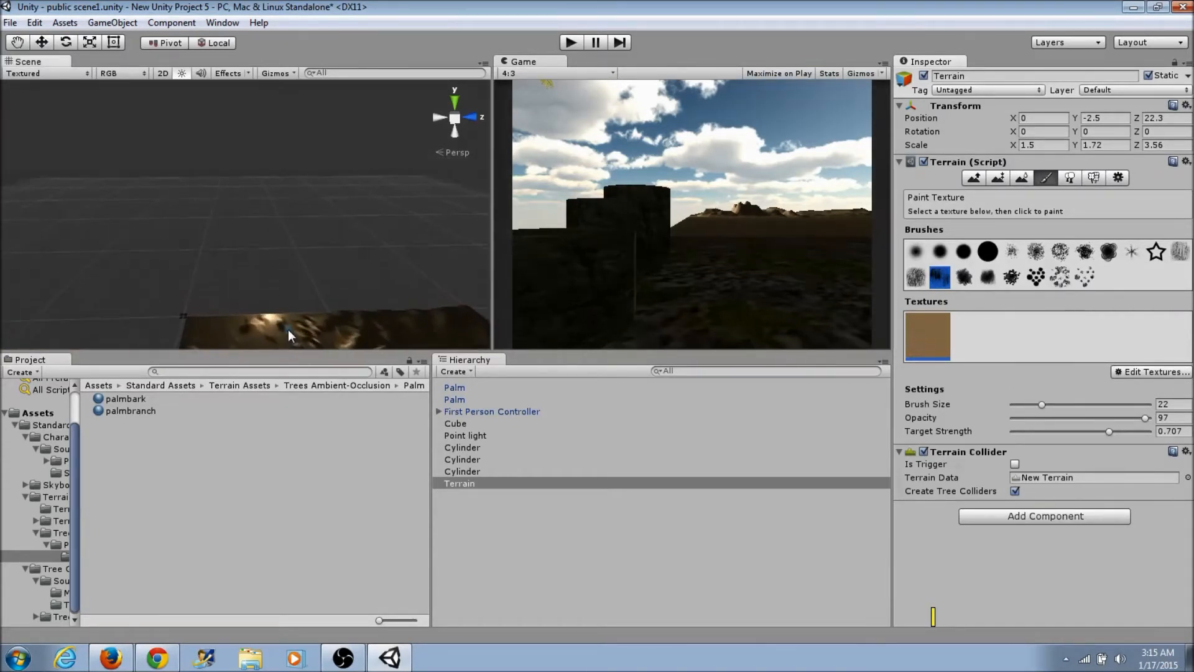
mouse_move(248, 294)
right_down()
mouse_move(274, 390)
mouse_move(273, 469)
mouse_move(248, 255)
mouse_move(255, 278)
right_up()
scroll(255, 278, up, 10)
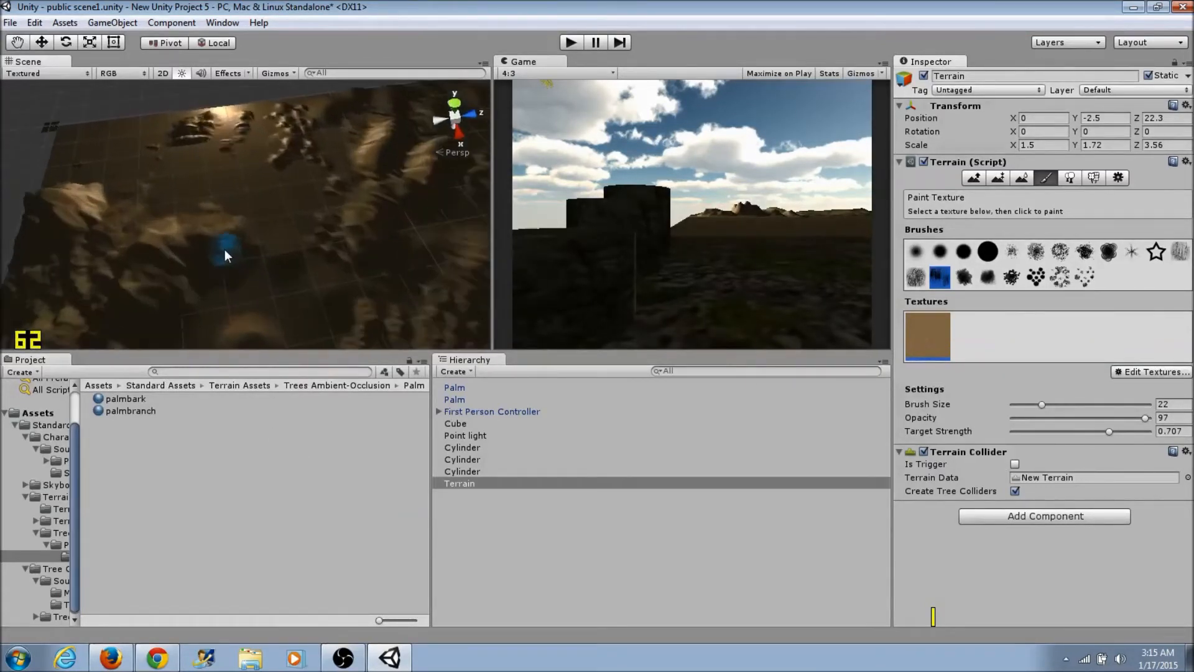
scroll(185, 207, up, 6)
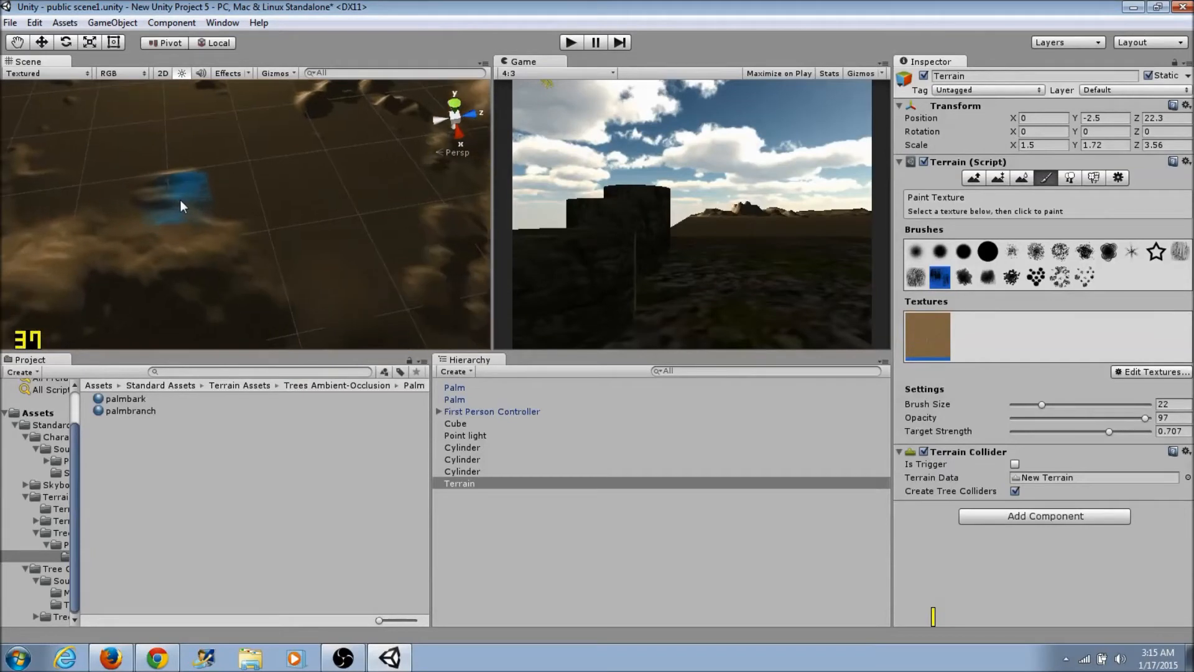
mouse_move(210, 243)
middle_down()
mouse_move(237, 298)
mouse_move(421, 387)
middle_up()
mouse_move(151, 218)
middle_down()
mouse_move(429, 373)
mouse_move(549, 357)
middle_up()
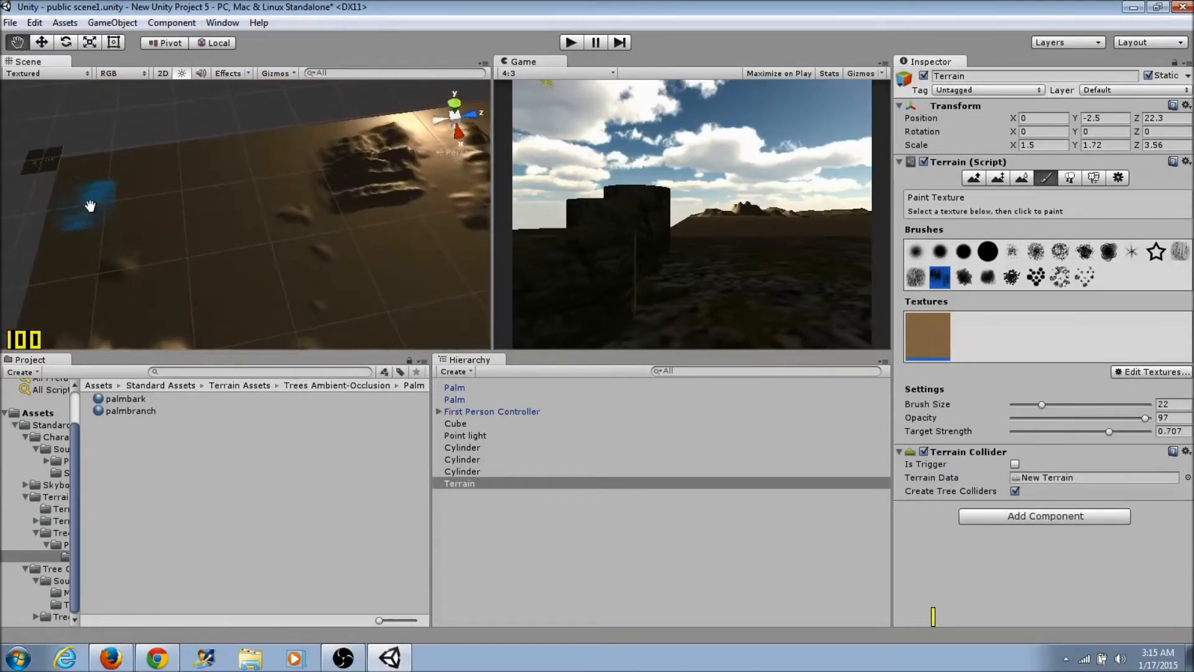
middle_drag(82, 203, 161, 229)
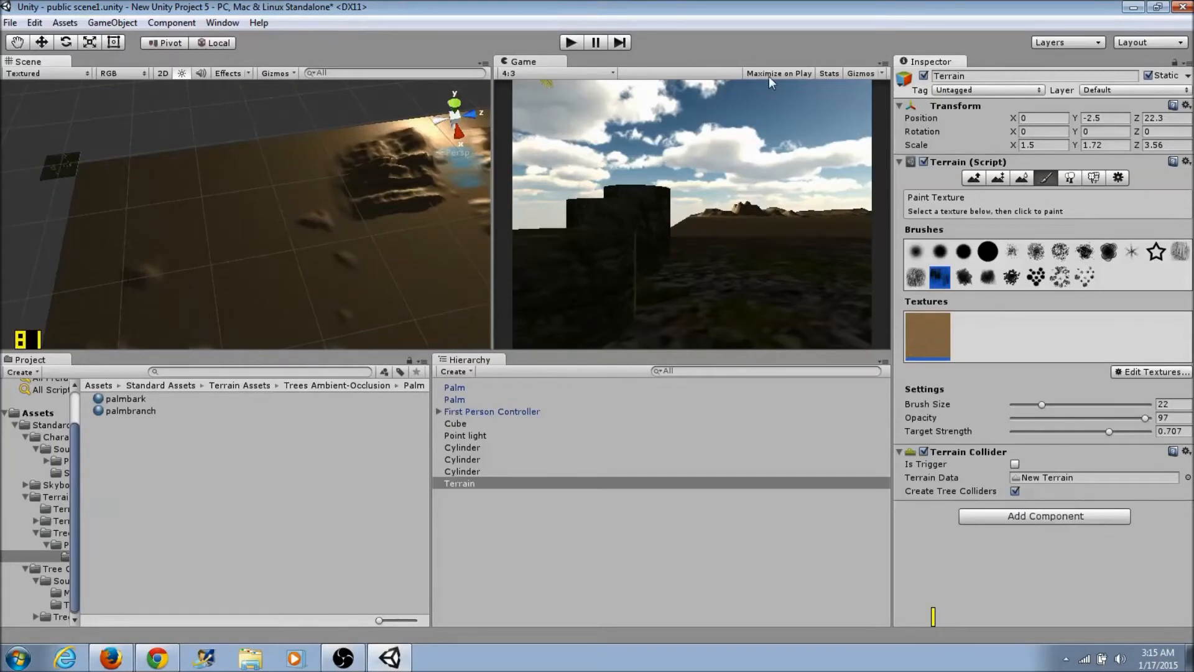
Play-test the scene with the game view maximized, walking from the ground onto the terrain toward the mountains, and stop the test.
click(571, 43)
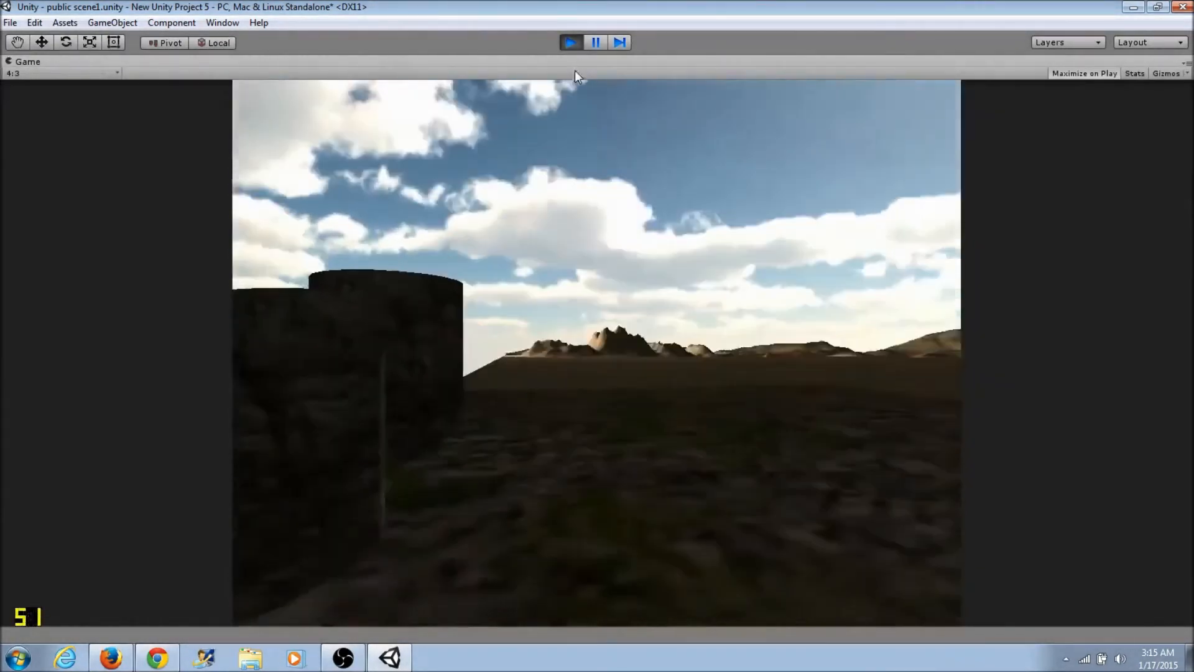
key(w)
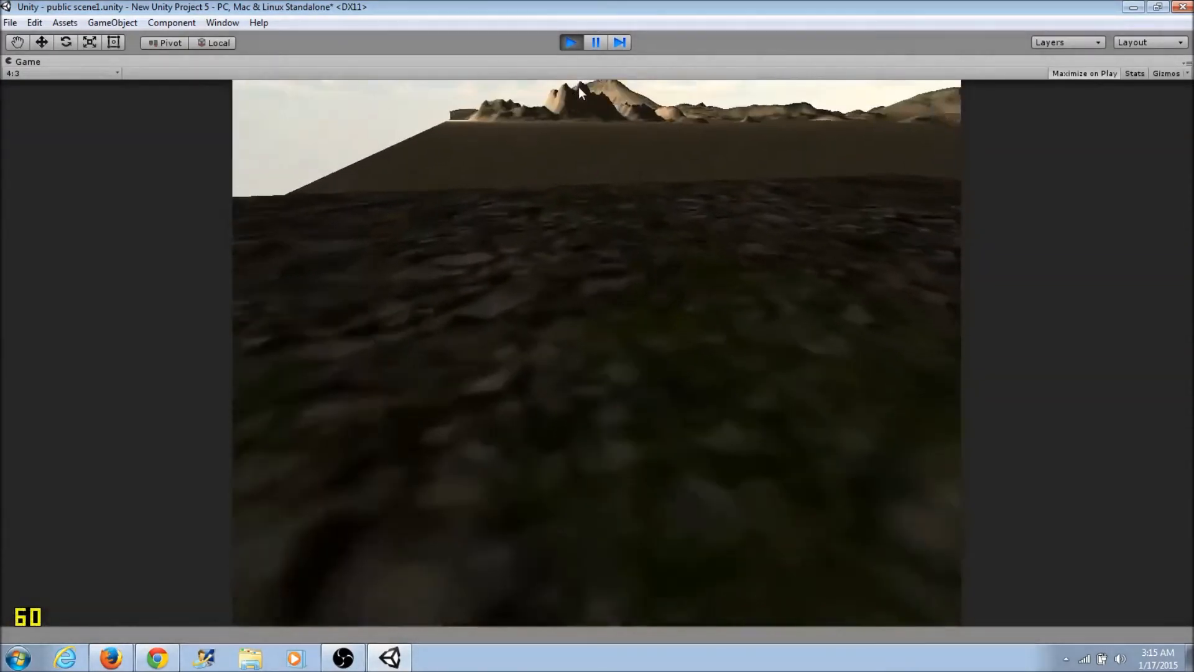
key(w)
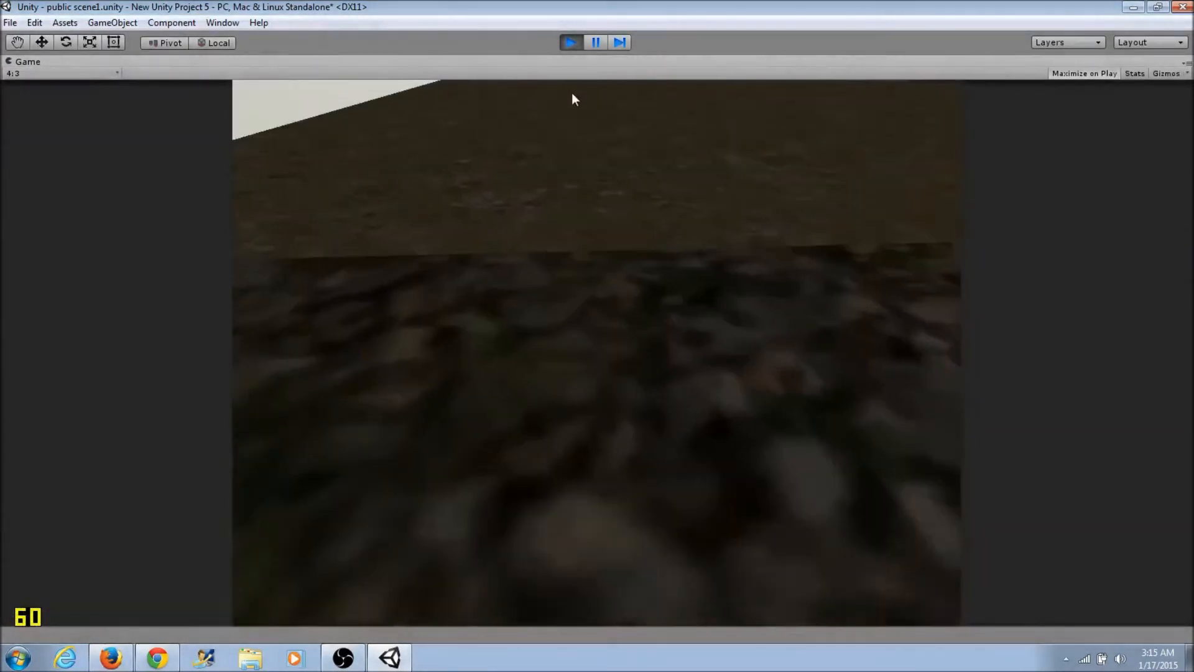
key(w)
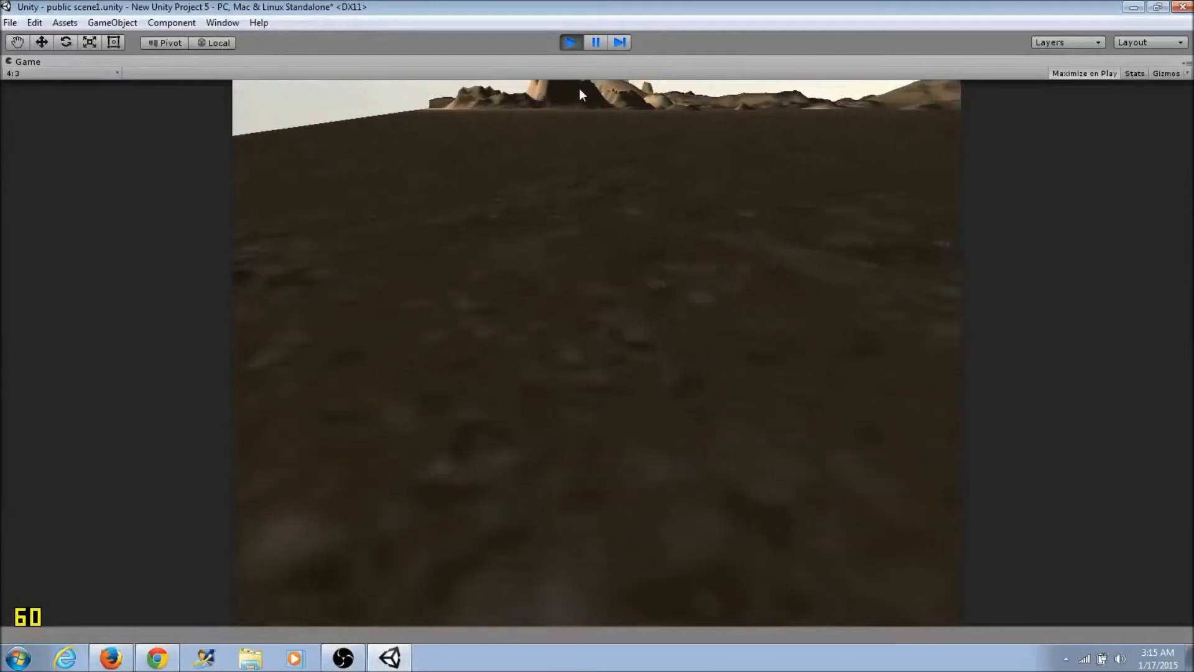
key(w)
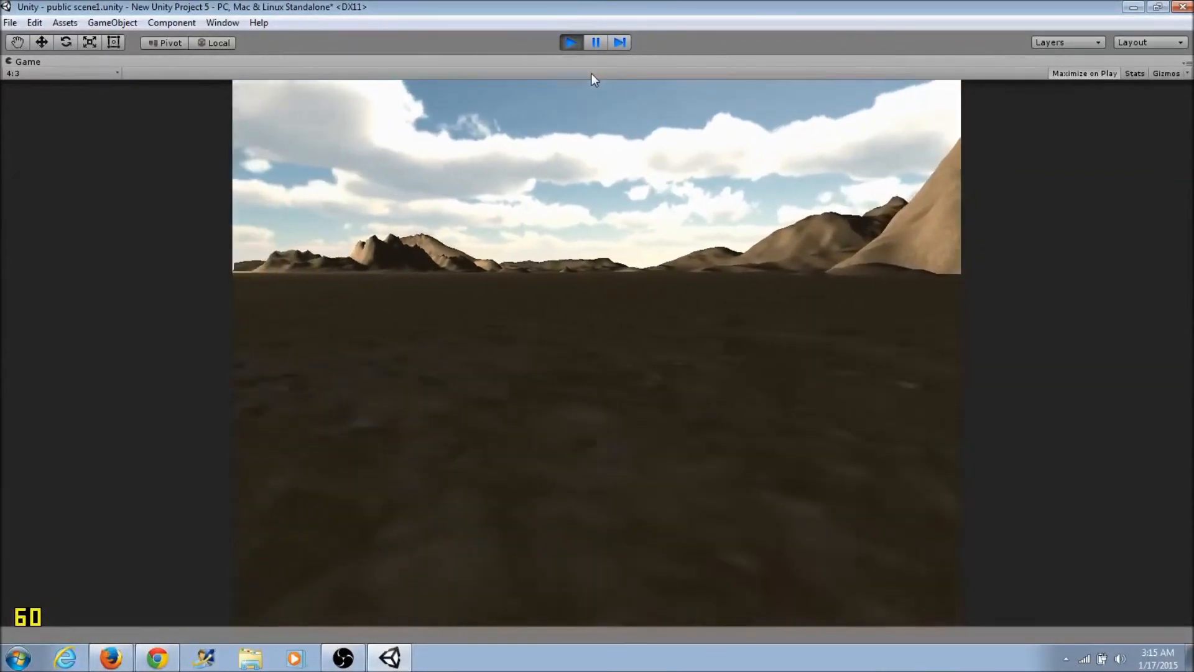
key(w)
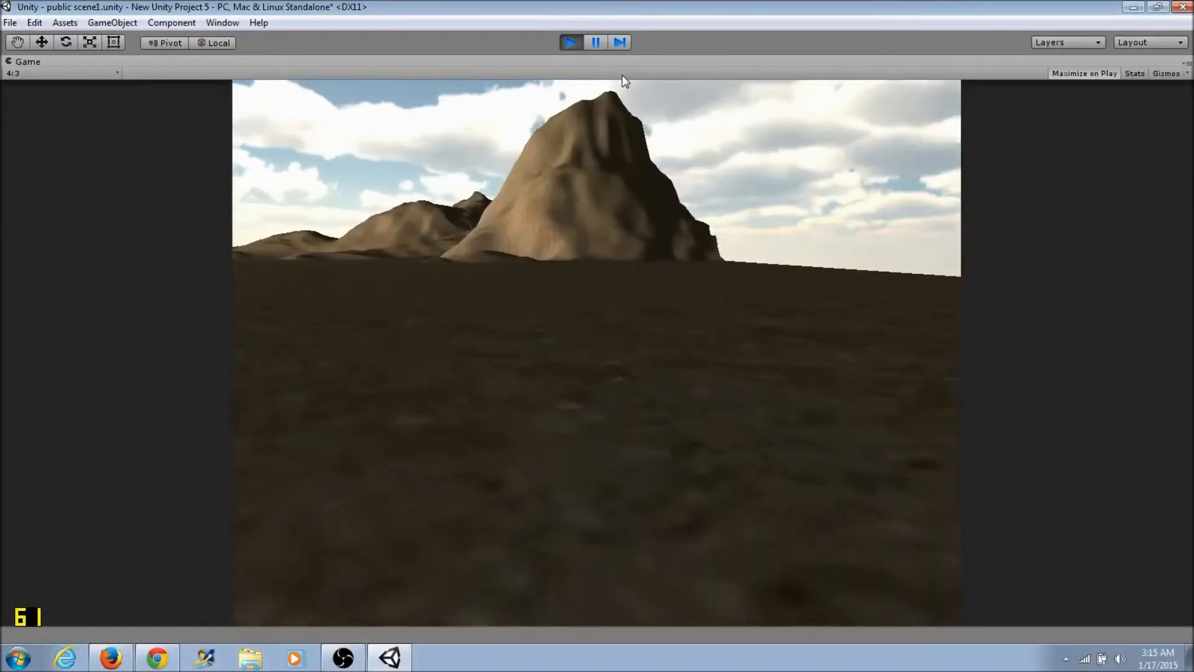
key(w)
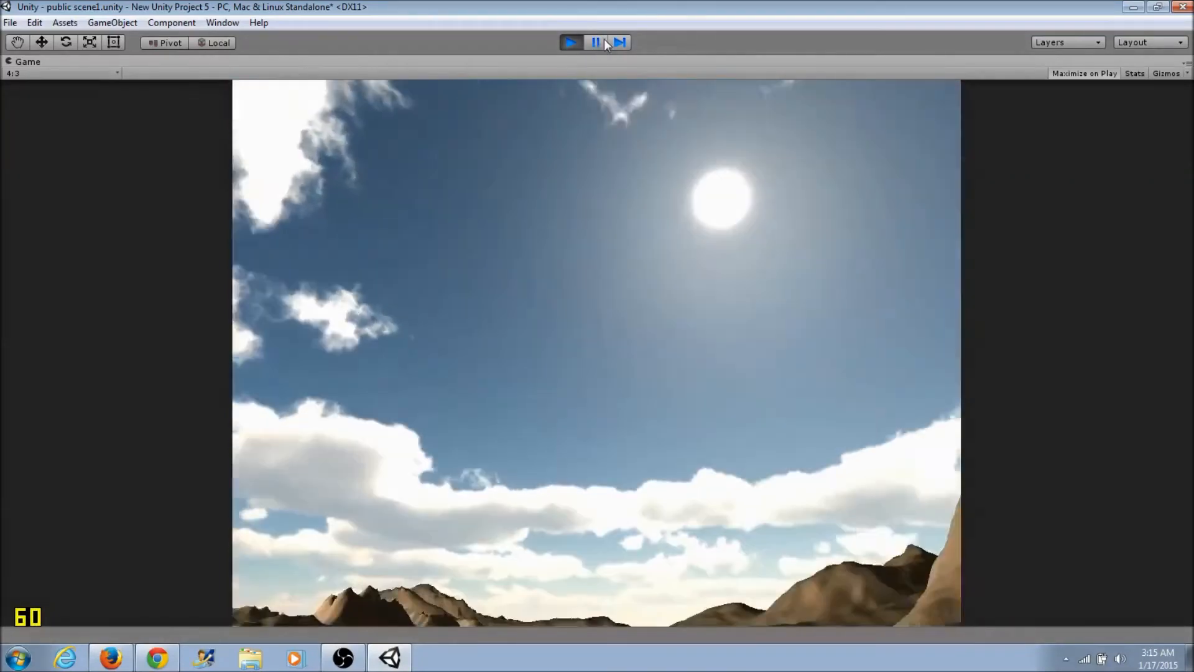
key(w)
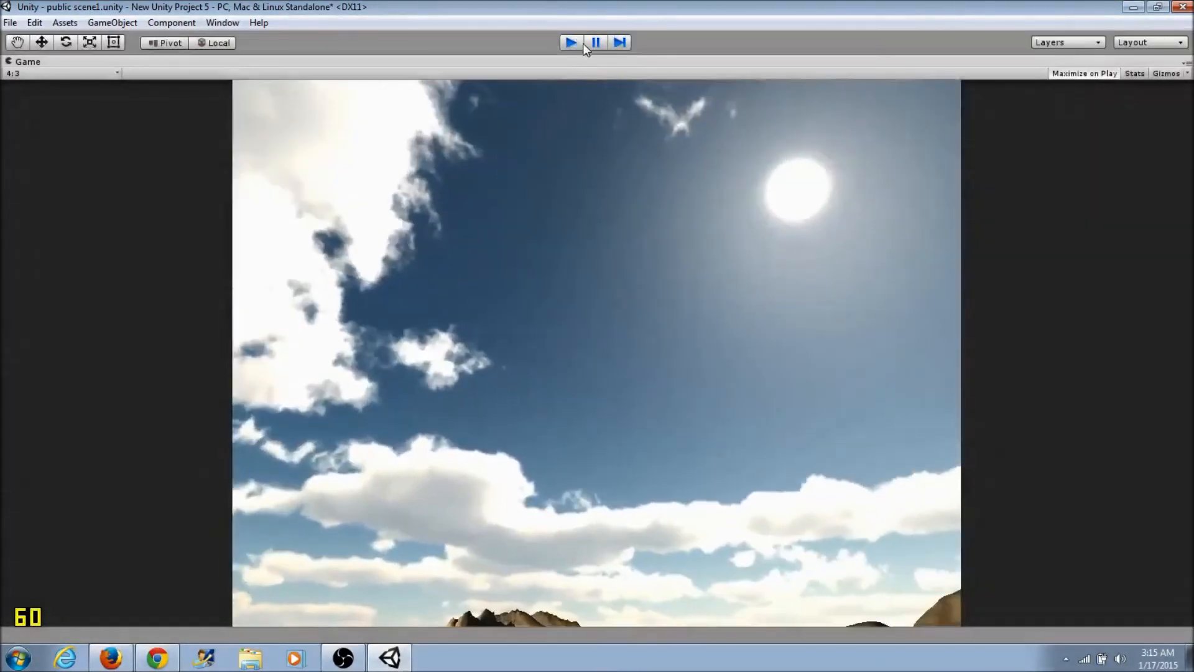
click(570, 42)
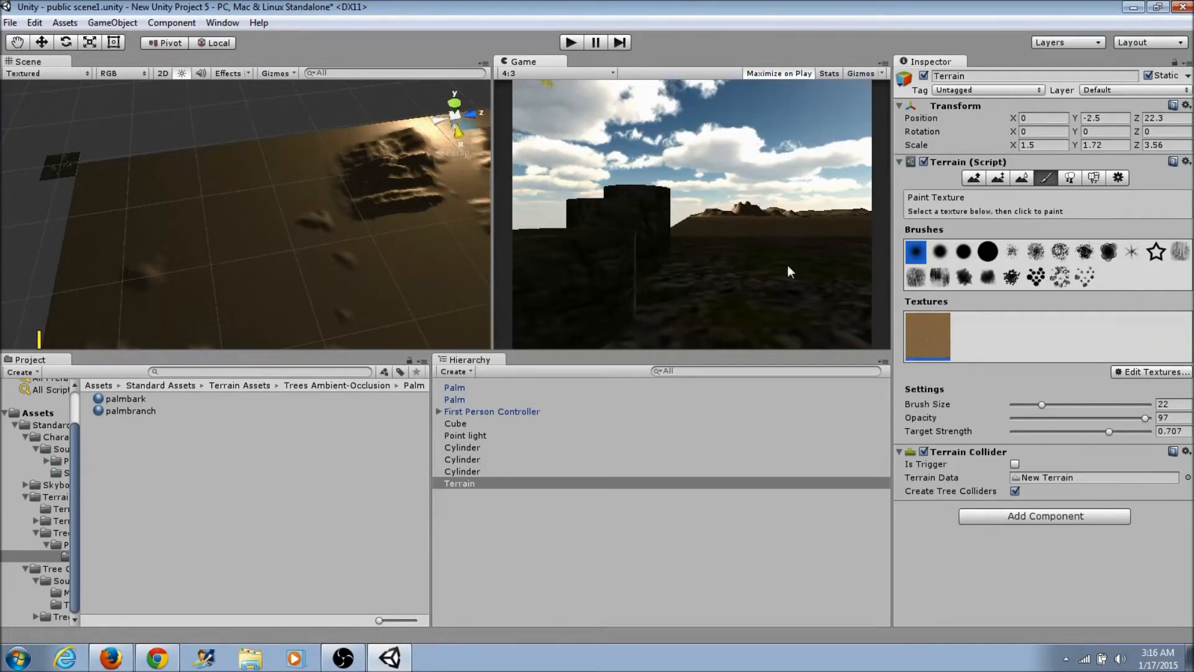
Import the Tree Creator package with all of its assets into the project.
click(129, 423)
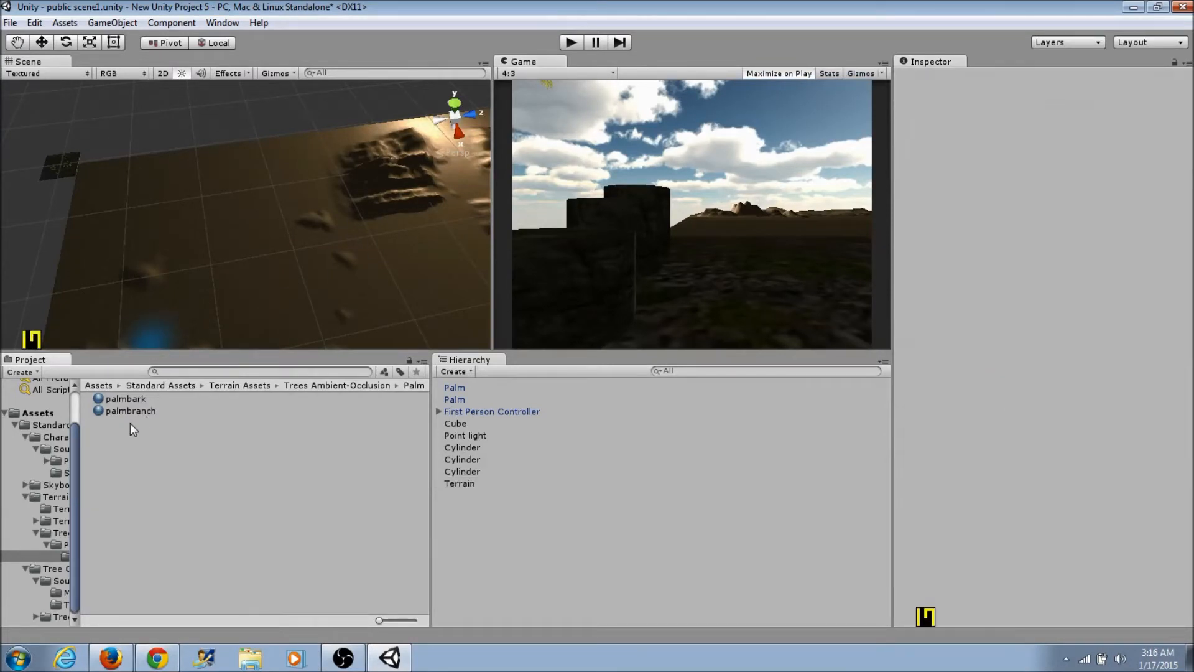
click(61, 24)
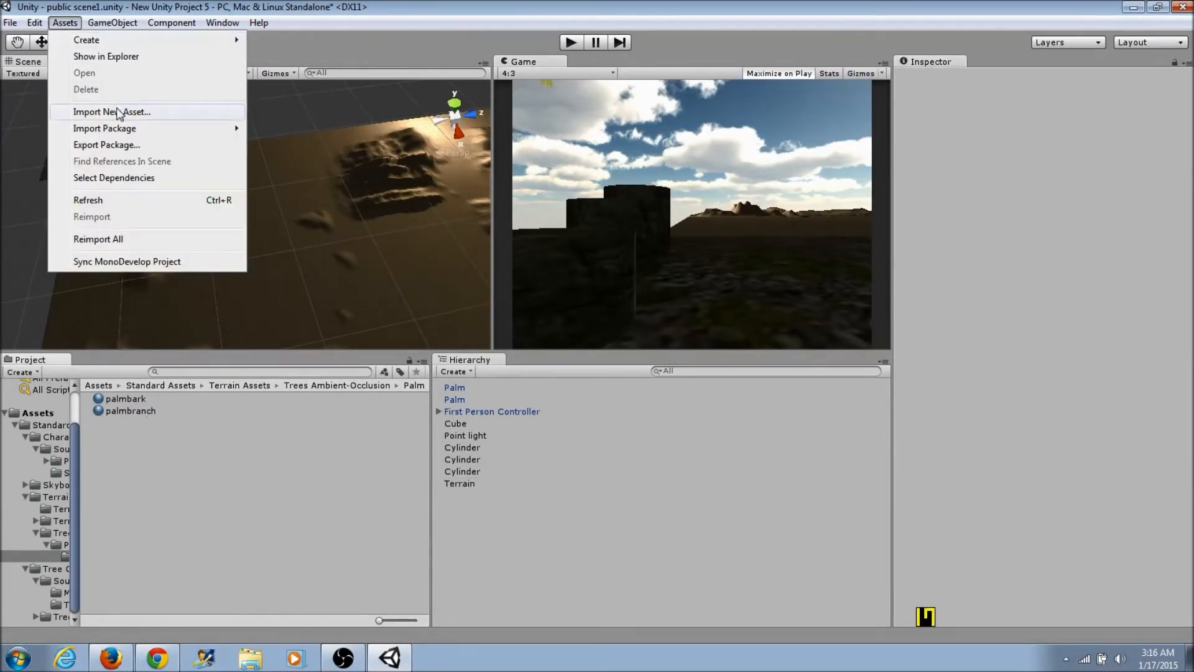
mouse_move(129, 132)
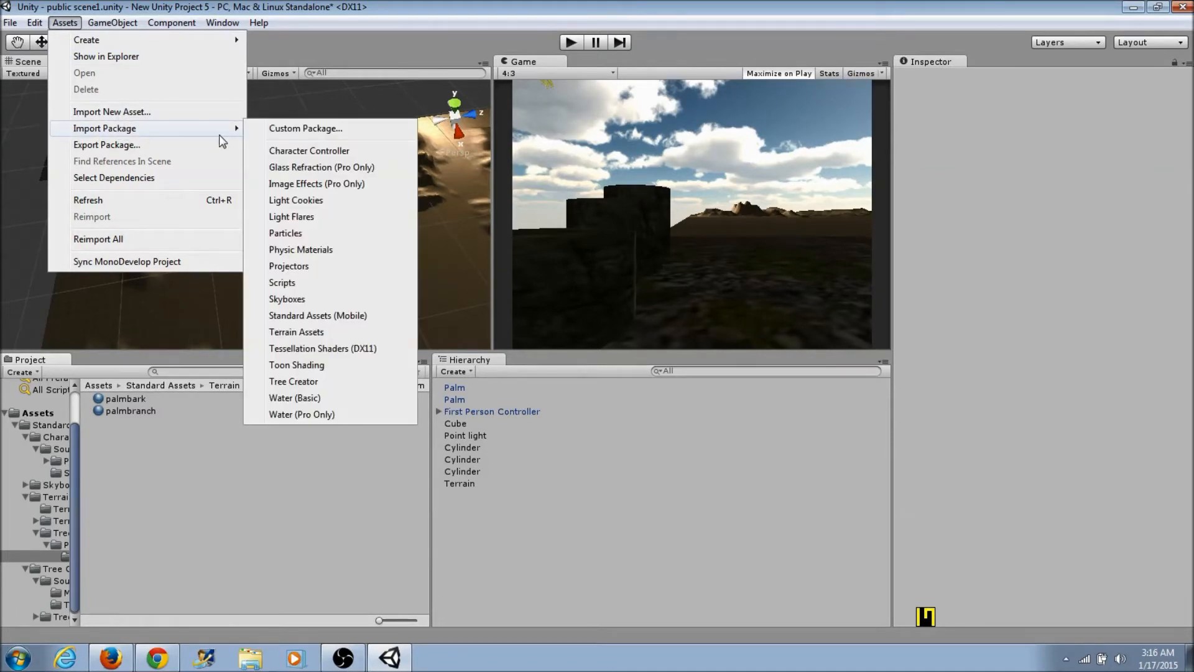
click(291, 383)
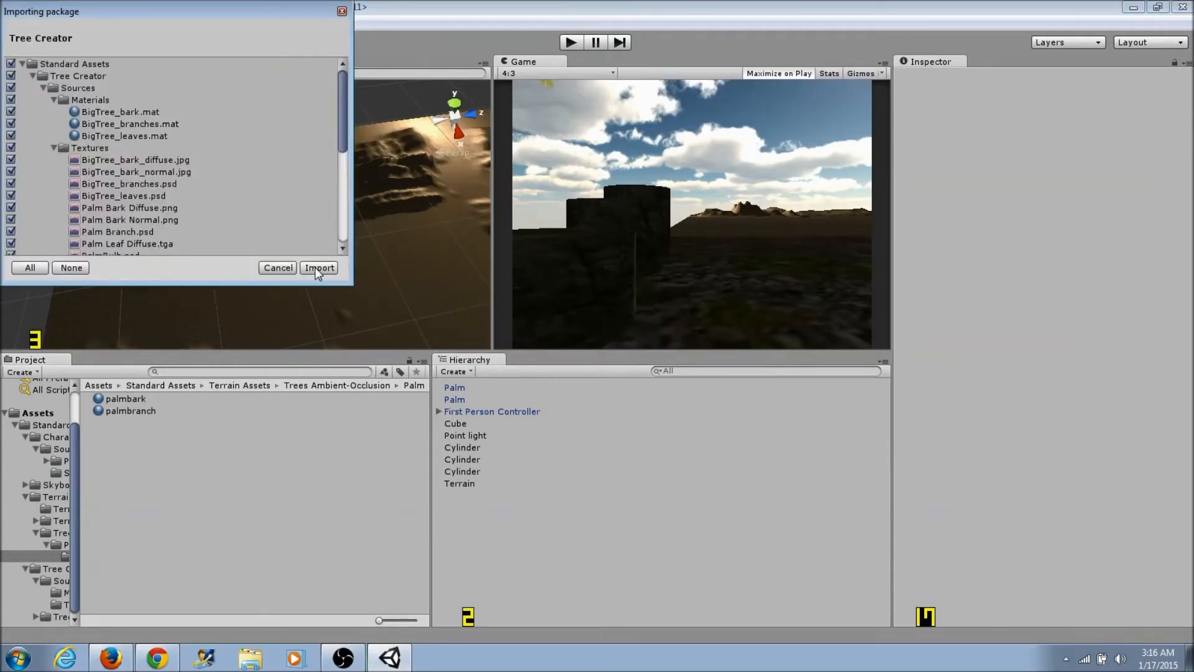
click(319, 267)
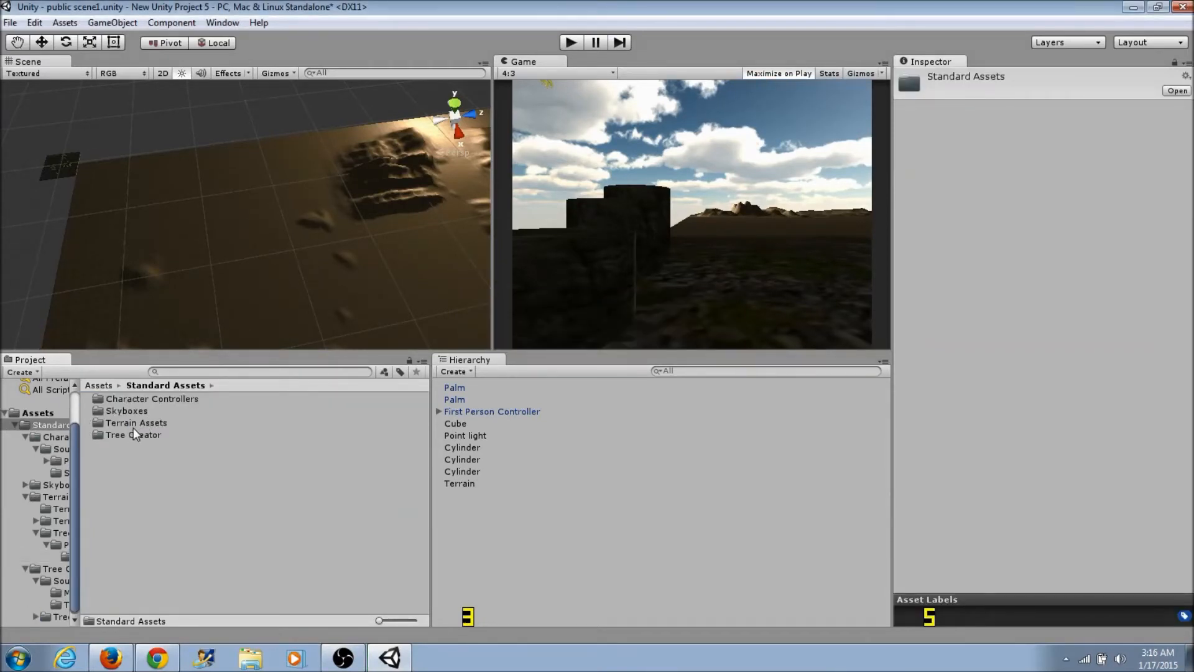
Open the Trees folder of the Tree Creator assets and inspect the BigTree prefab.
double_click(130, 434)
double_click(121, 412)
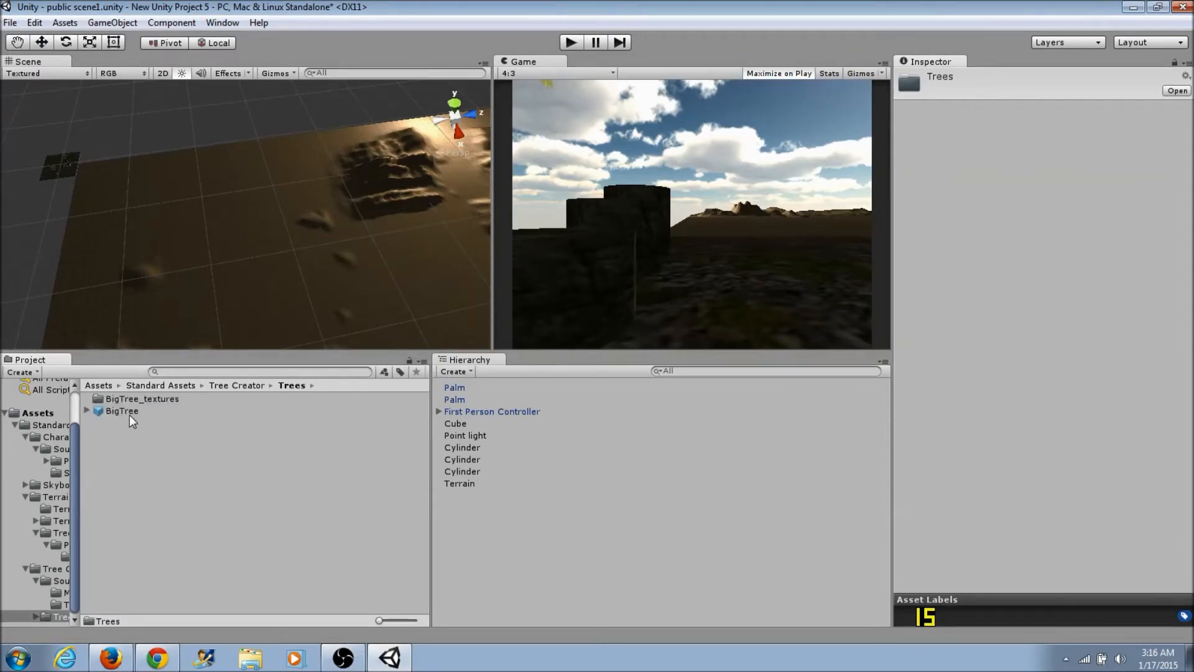
click(124, 412)
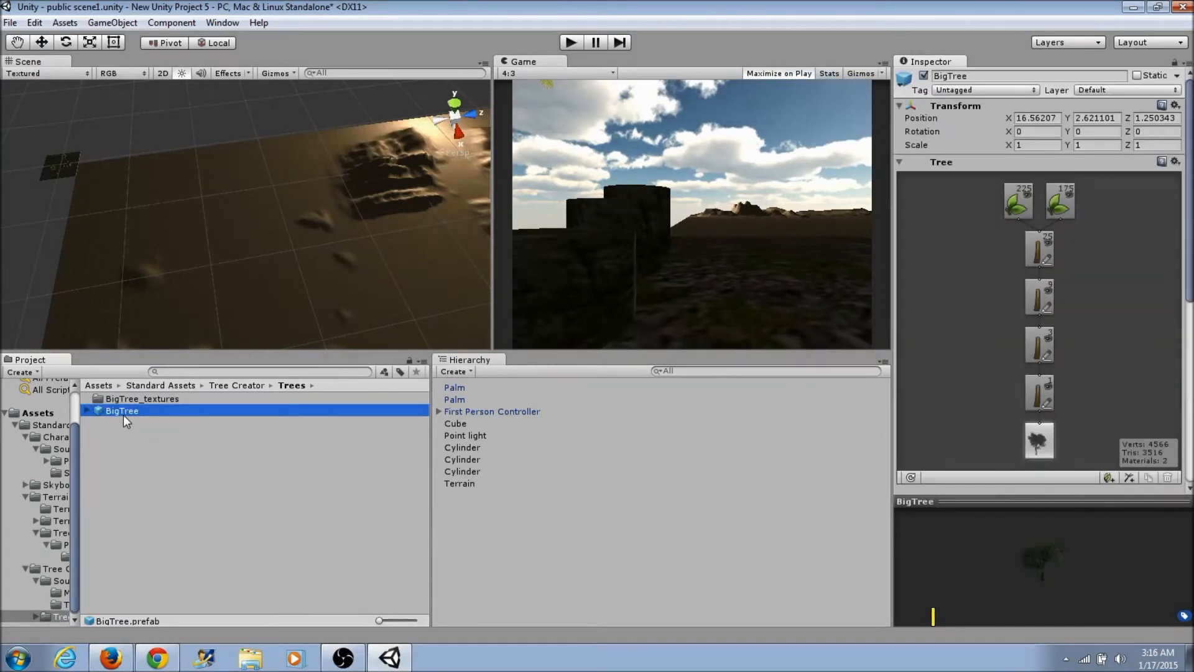
click(133, 433)
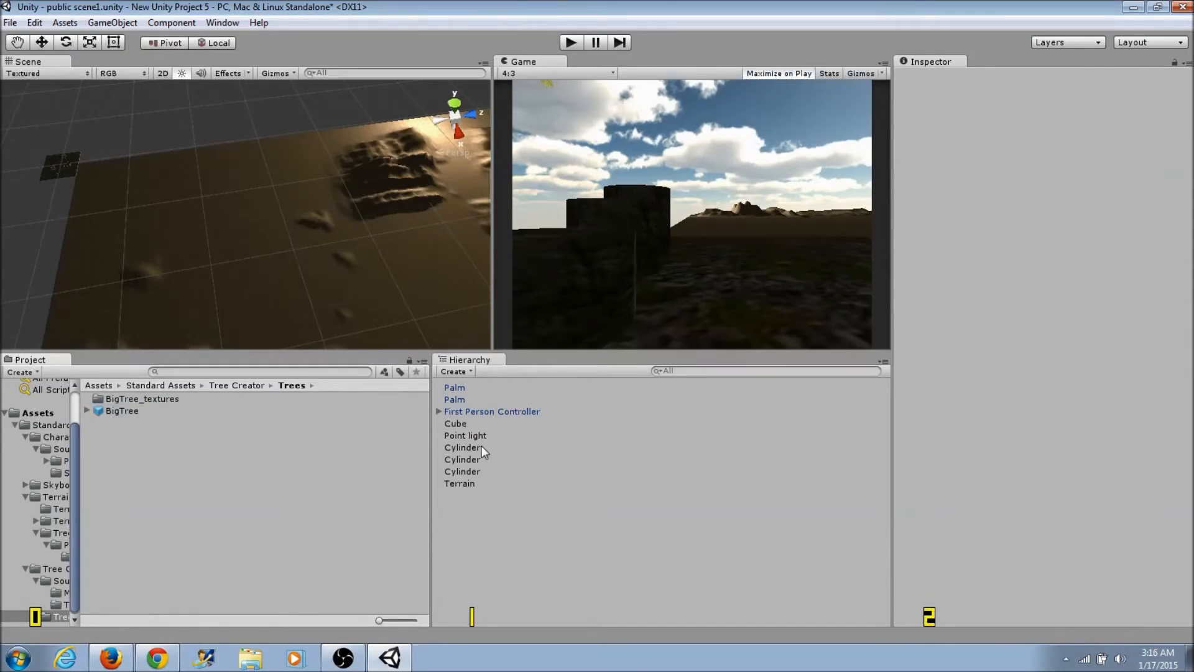
Select the terrain and review its Place Trees and Paint Details tools.
click(464, 484)
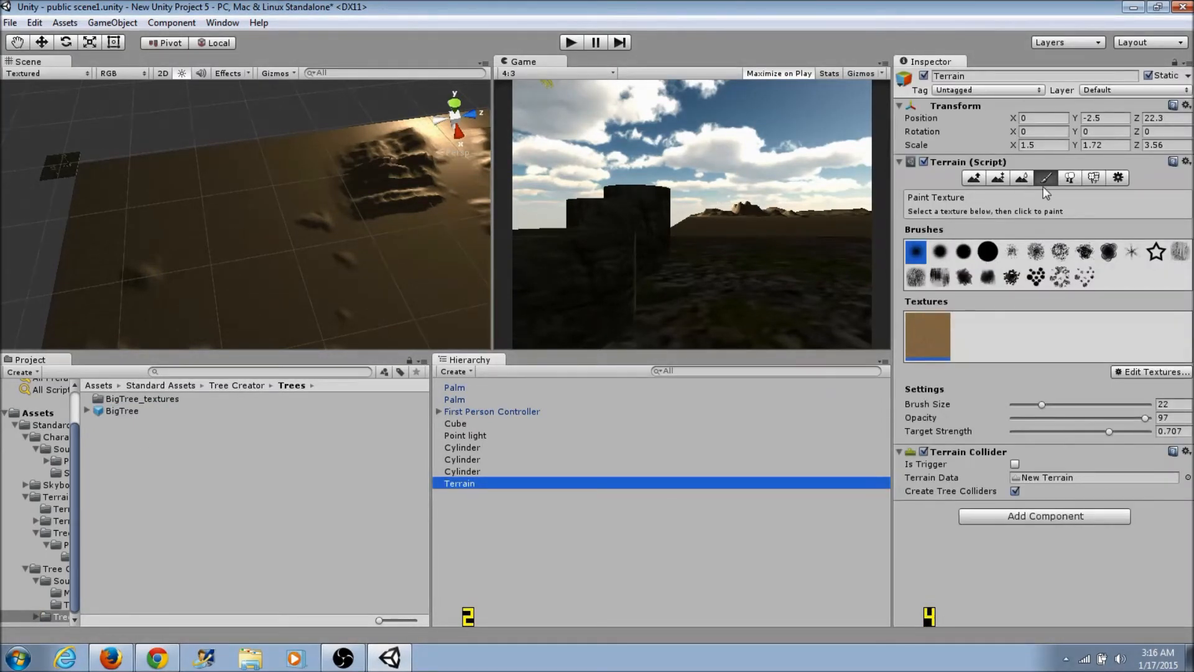
click(1069, 179)
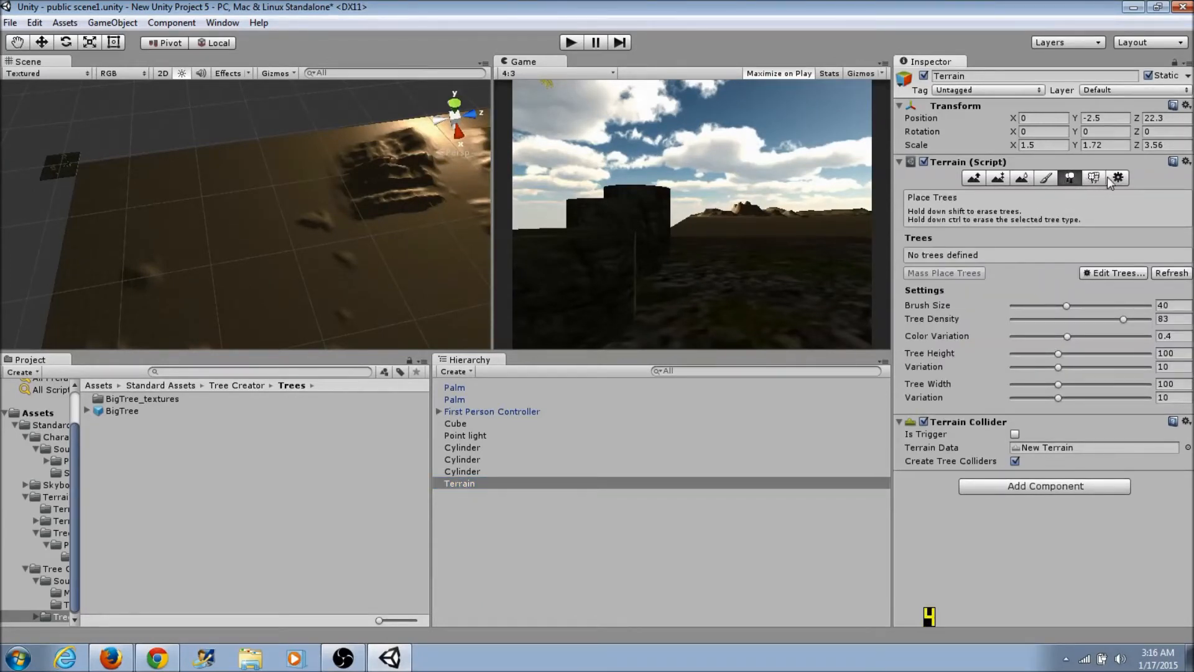
click(1094, 177)
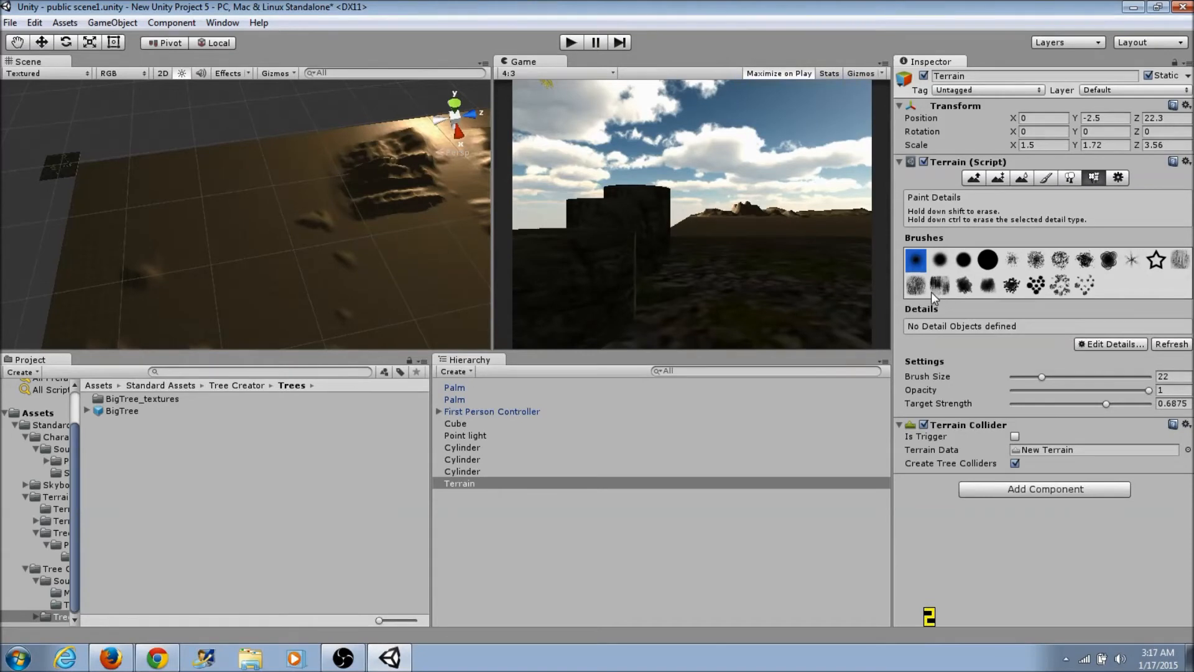
Add a grass detail to the terrain using the Grass texture with the default size and color settings.
click(1114, 342)
click(1117, 347)
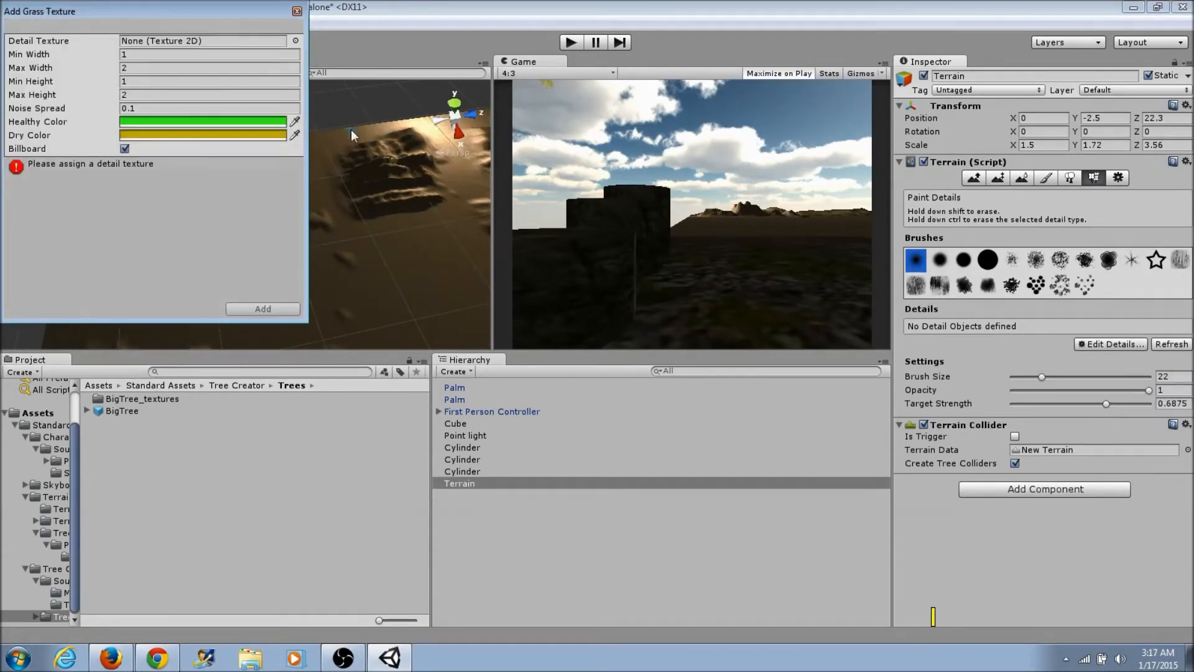
click(296, 41)
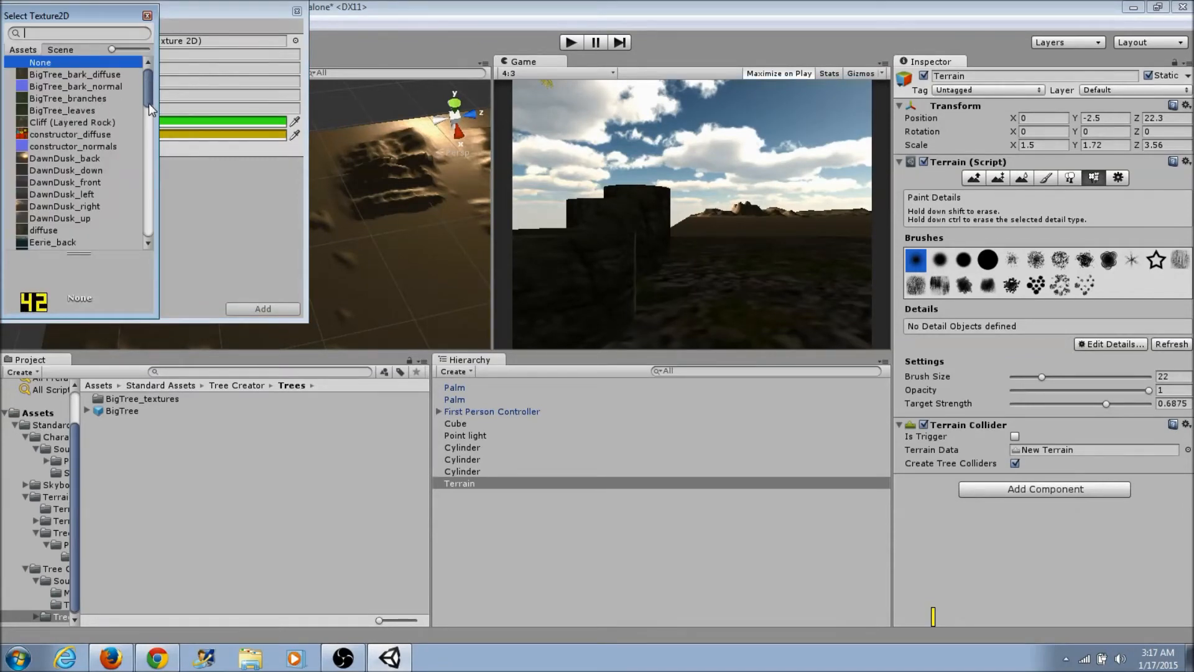
drag(149, 99, 155, 123)
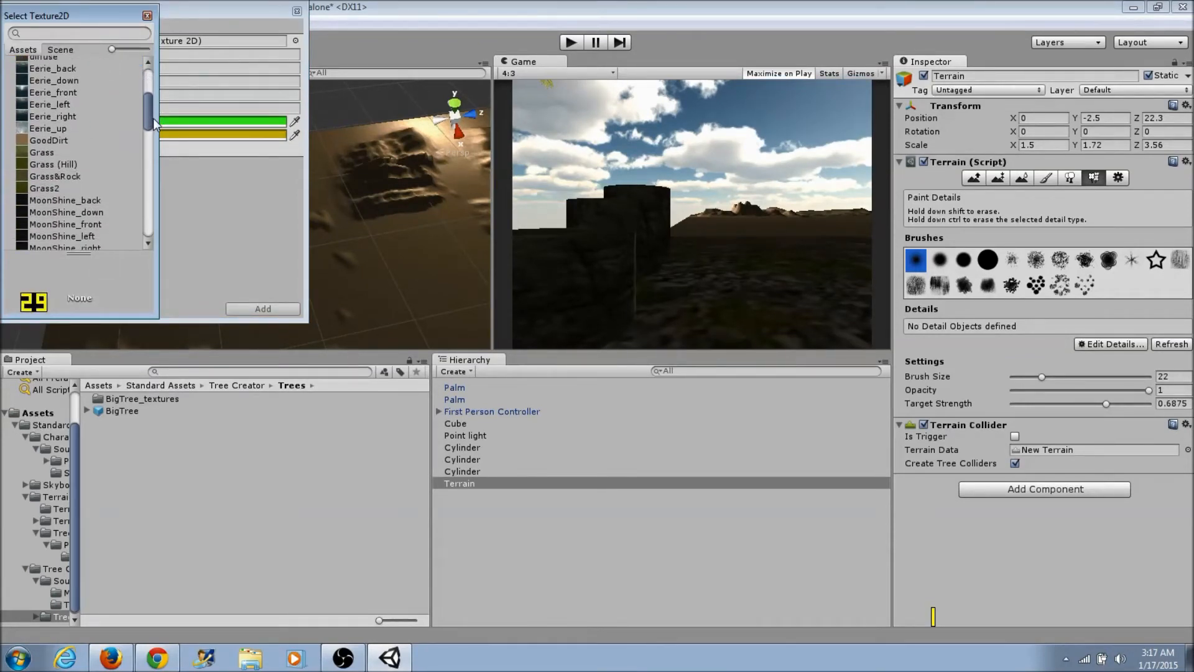
click(49, 154)
click(286, 314)
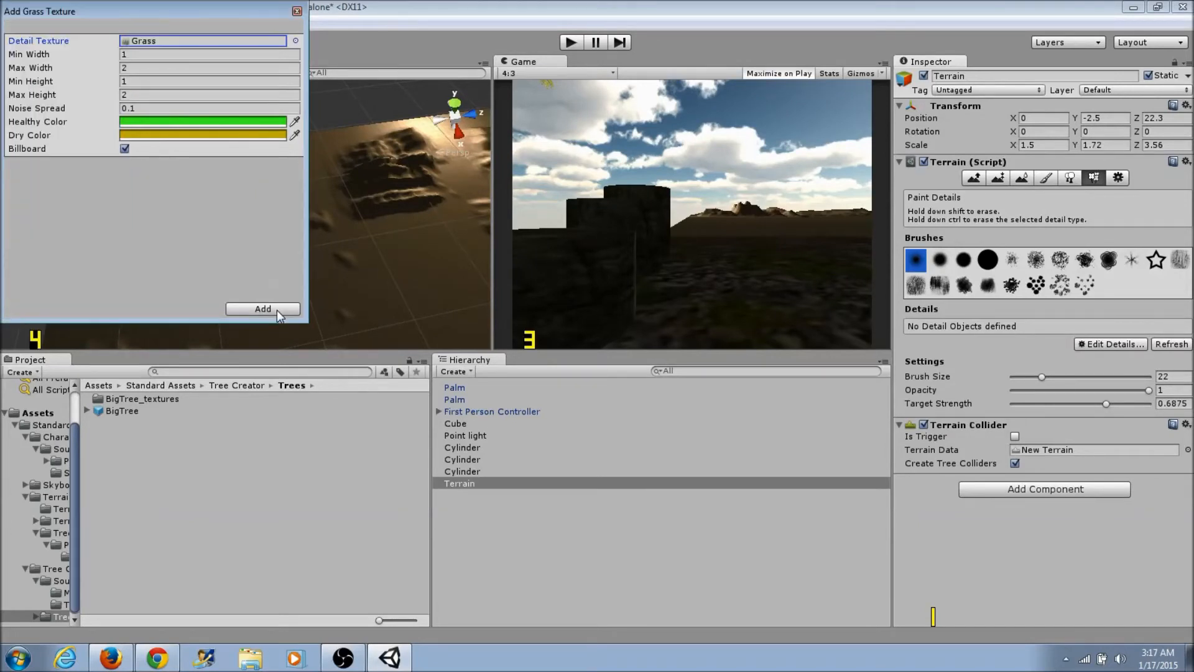
click(268, 310)
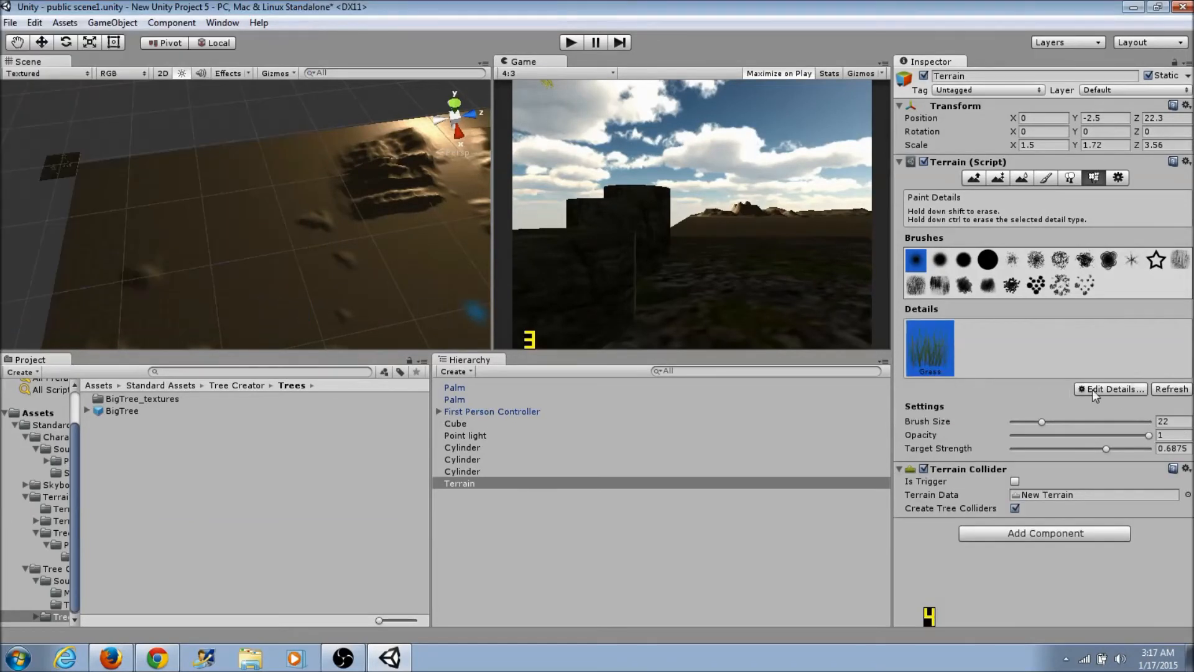
Add a second grass detail to the terrain using the Grass2 texture.
click(1122, 390)
click(1116, 395)
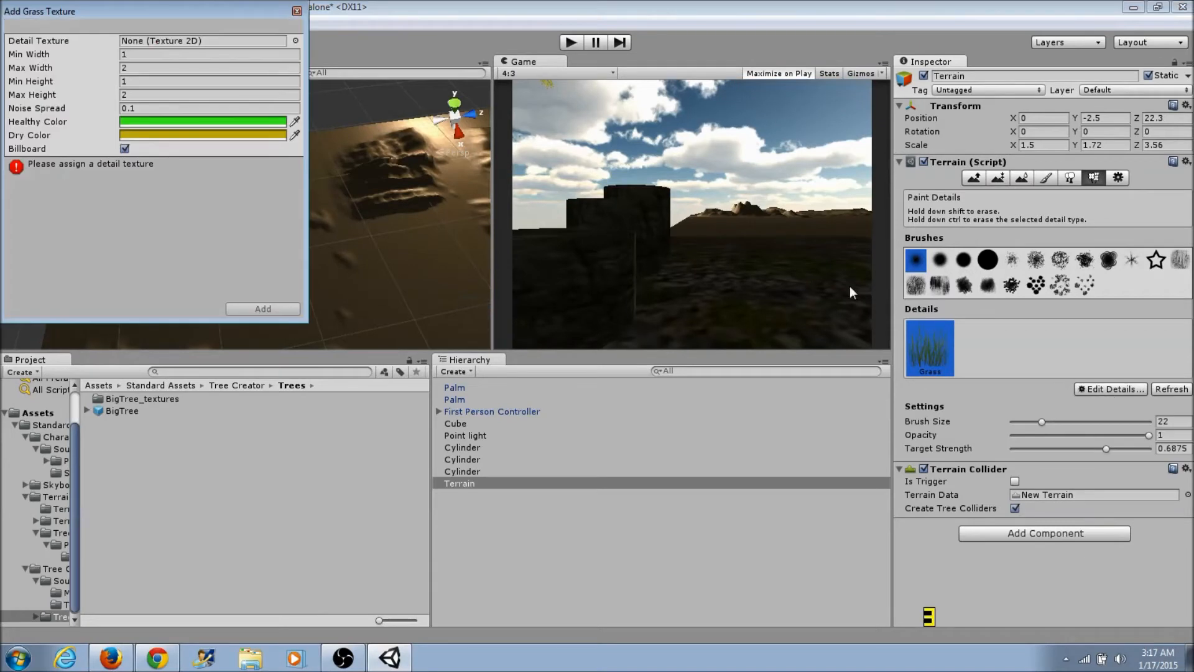
click(295, 40)
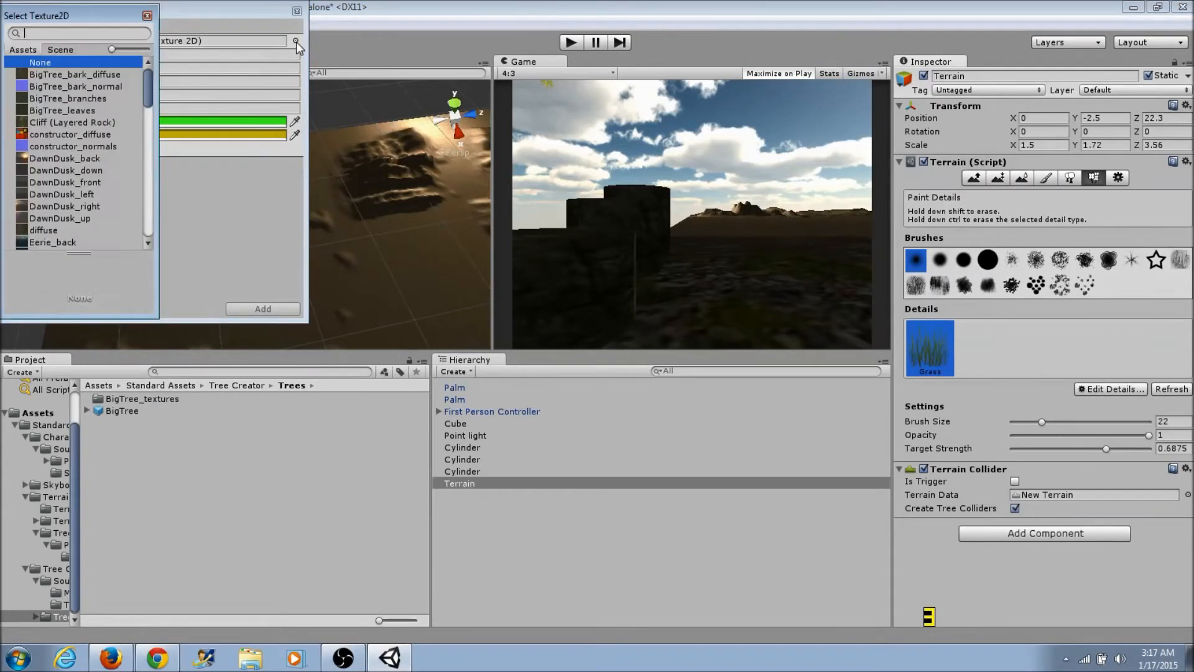
drag(148, 78, 147, 106)
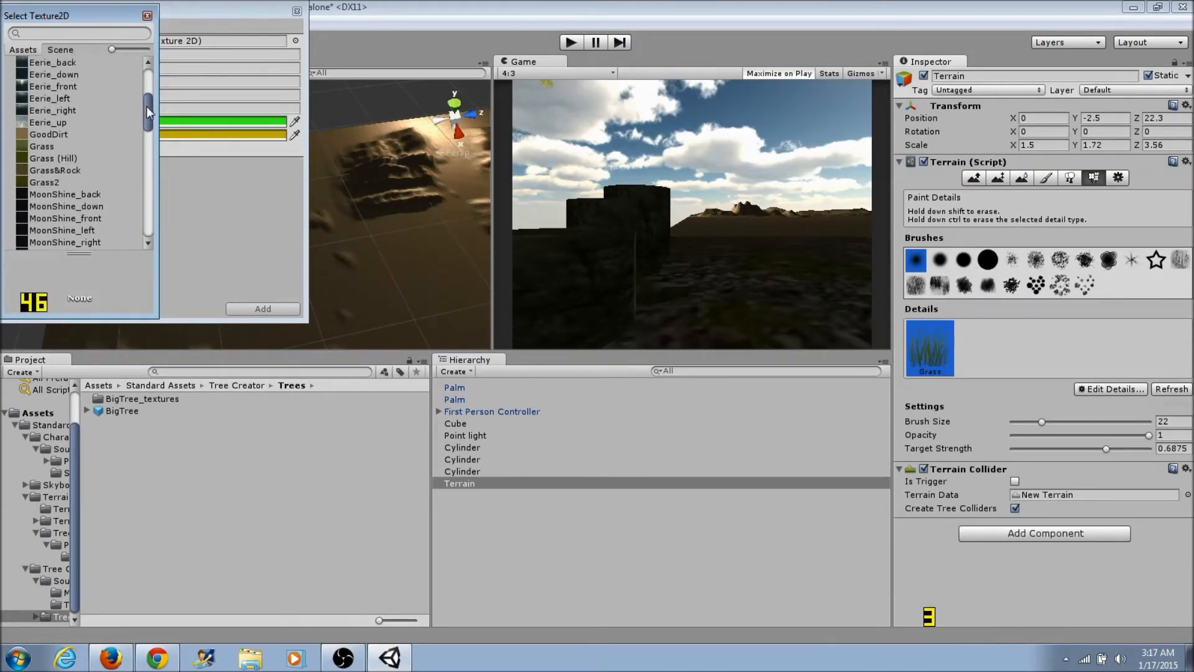
double_click(50, 184)
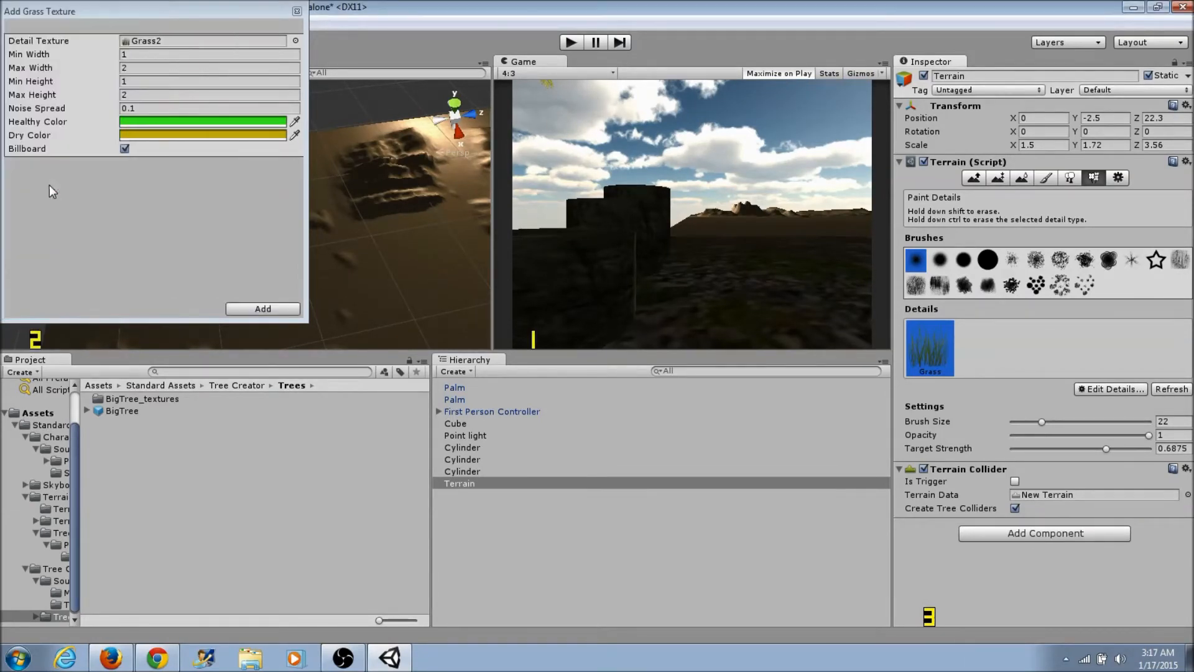
click(268, 311)
Choose the Grass detail for painting and set its Target Strength to 0.625.
click(969, 357)
click(942, 358)
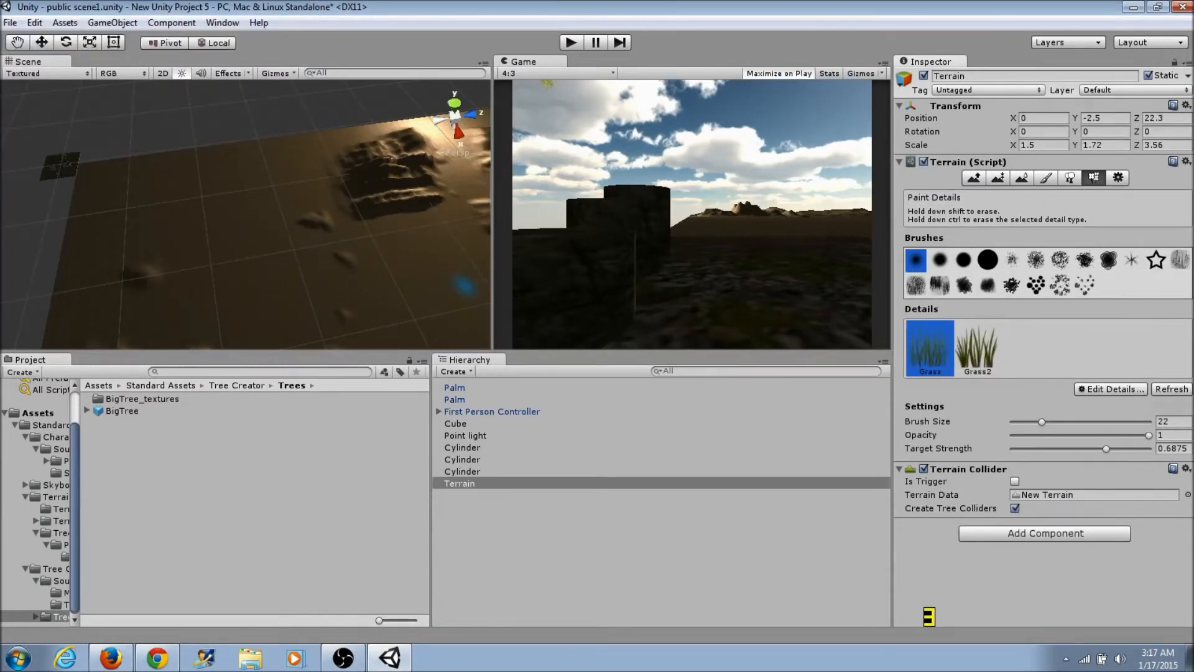
drag(1106, 448, 1097, 449)
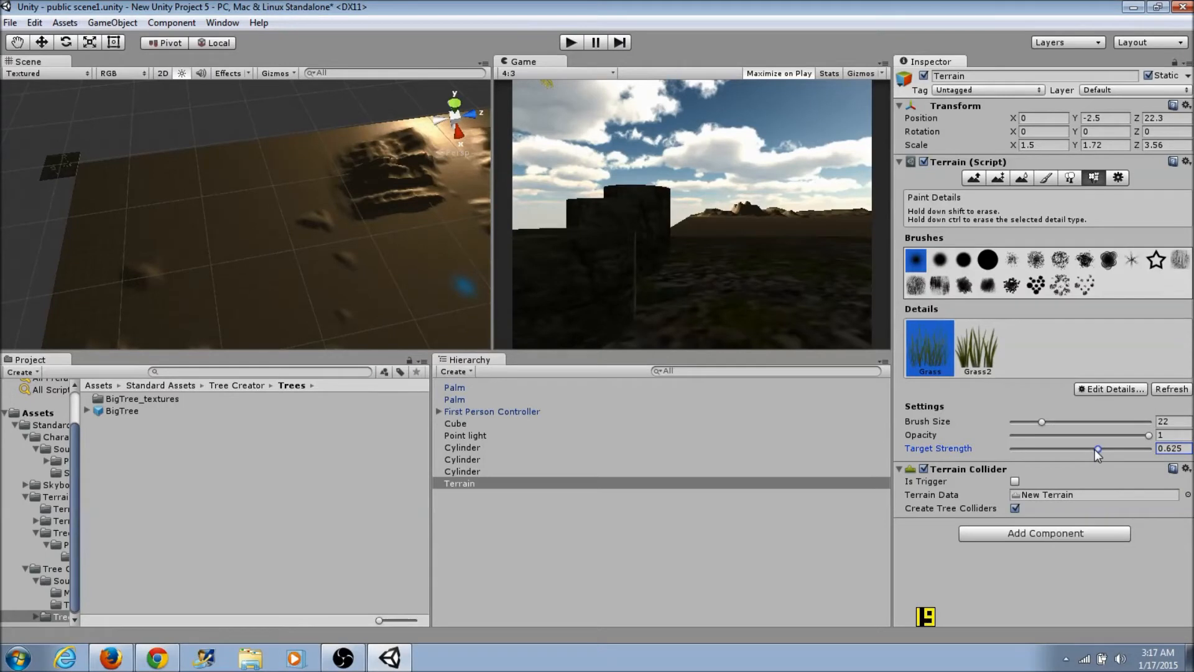
scroll(98, 178, up, 5)
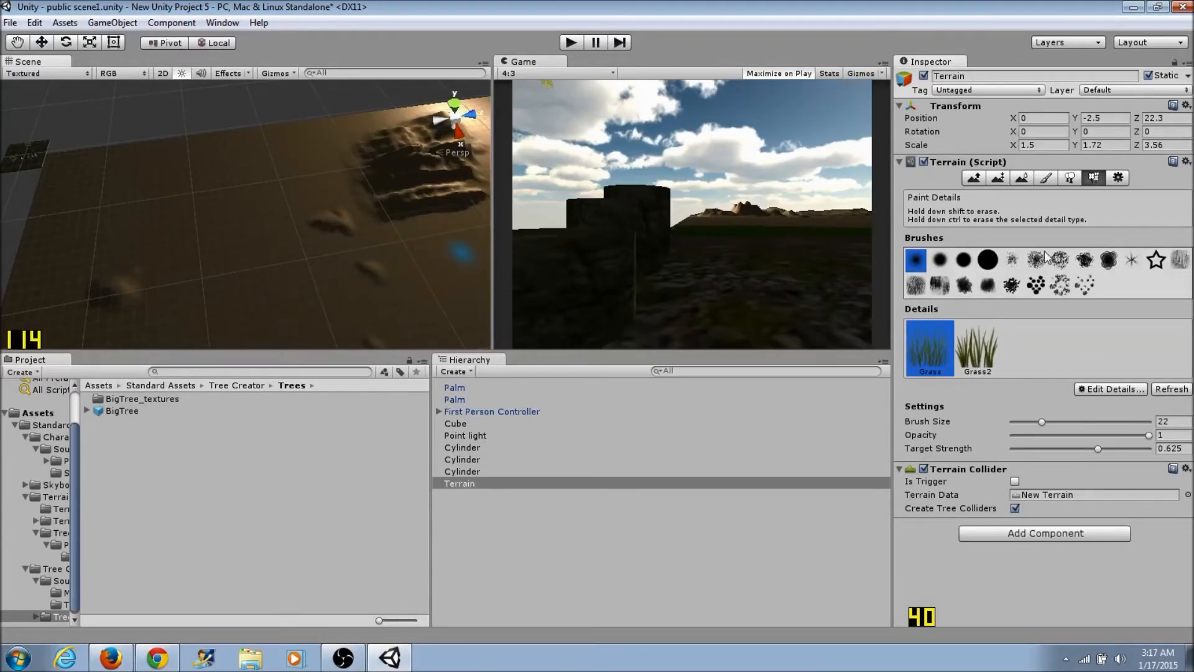
Add Grass (Hill) as a second paintable terrain texture, keeping its tile size at 15 by 15.
click(1047, 178)
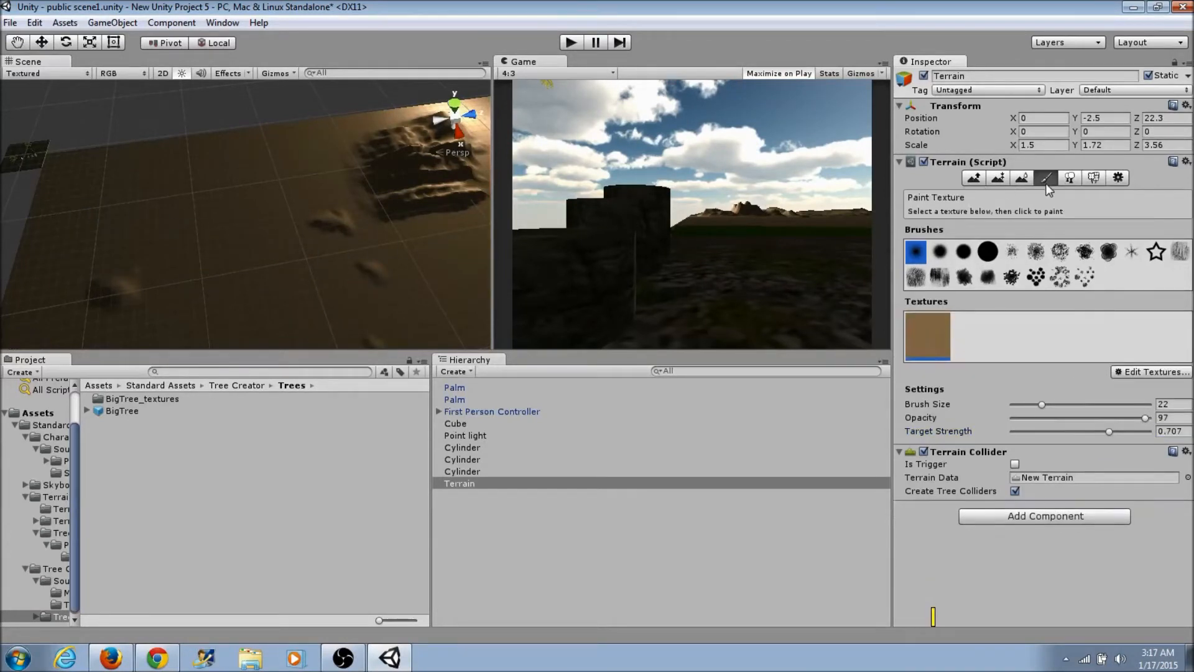
click(1142, 372)
click(1099, 376)
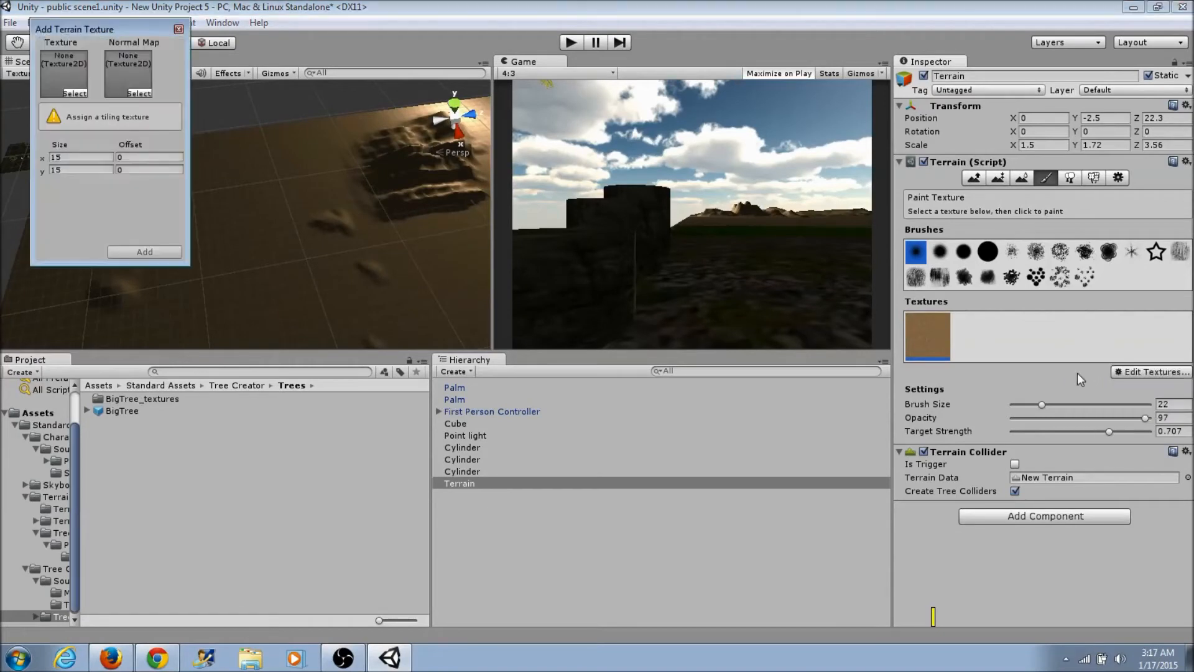
click(76, 95)
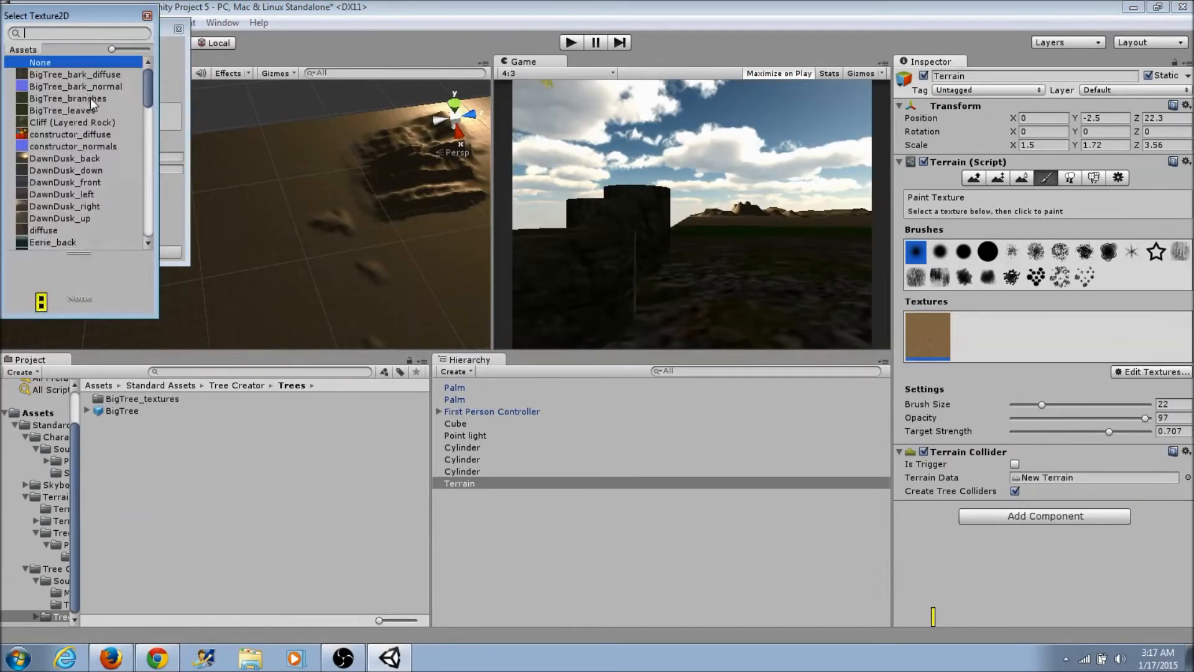
drag(143, 92, 148, 110)
scroll(146, 107, down, 2)
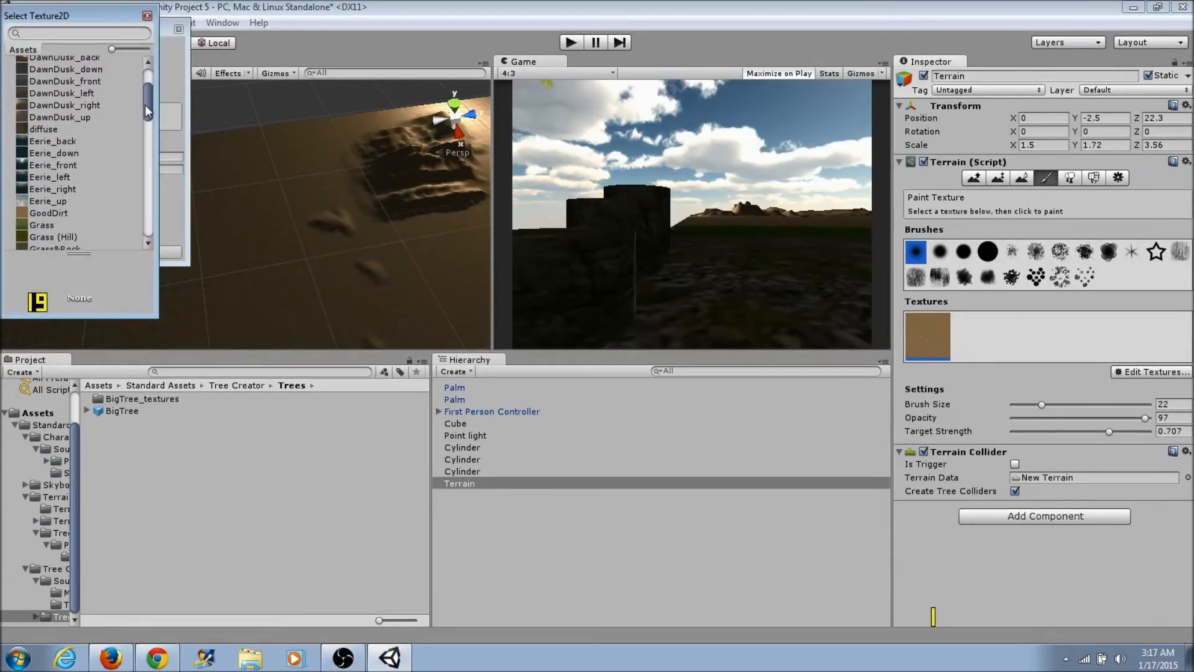
click(43, 192)
click(45, 202)
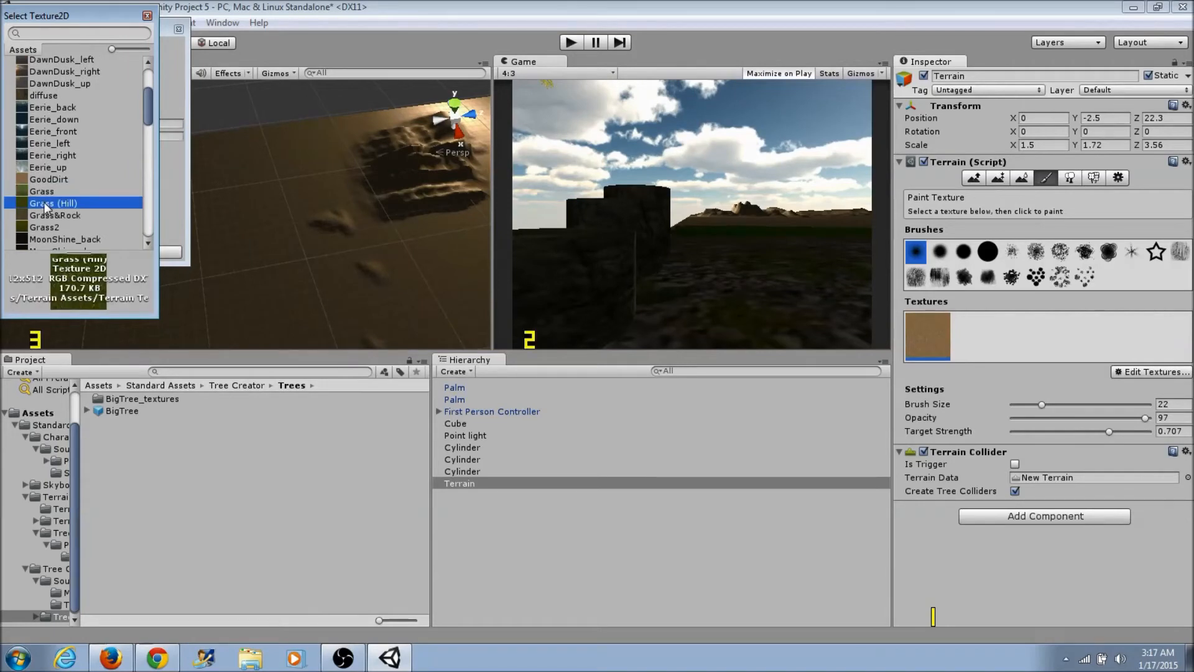
double_click(45, 203)
click(144, 252)
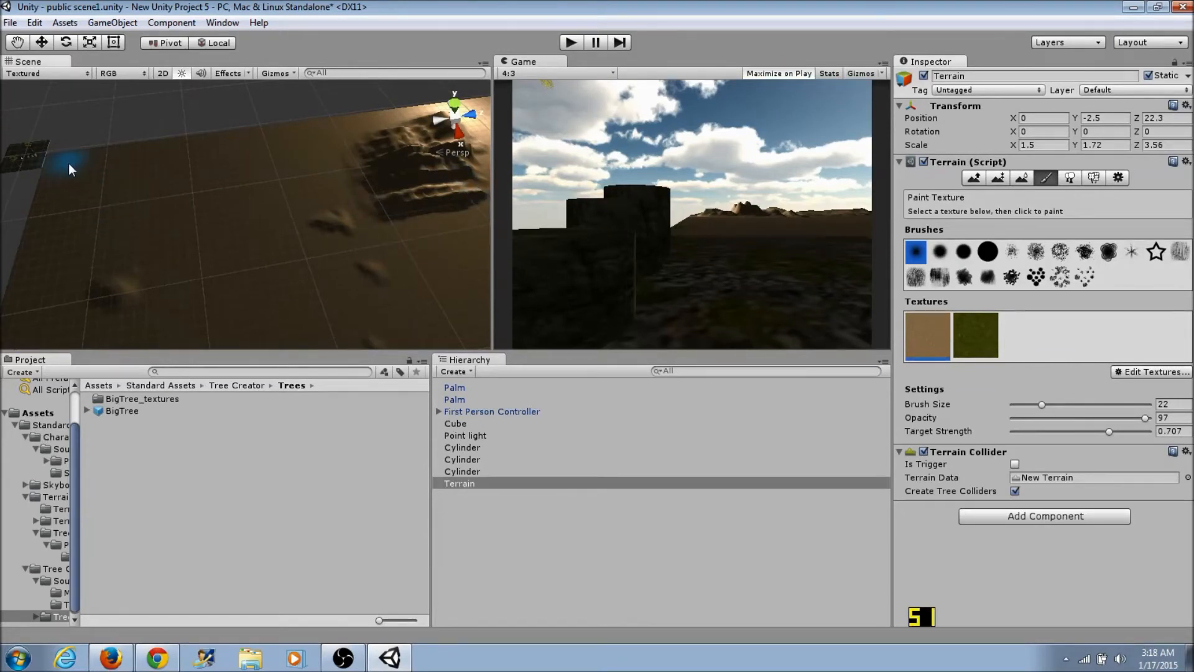
Paint the Grass (Hill) texture over the flat terrain next to the ground with Brush Size 78 and Target Strength 0.834.
mouse_move(133, 184)
middle_down()
mouse_move(215, 258)
mouse_move(178, 244)
mouse_move(207, 253)
middle_up()
middle_drag(40, 232, 82, 243)
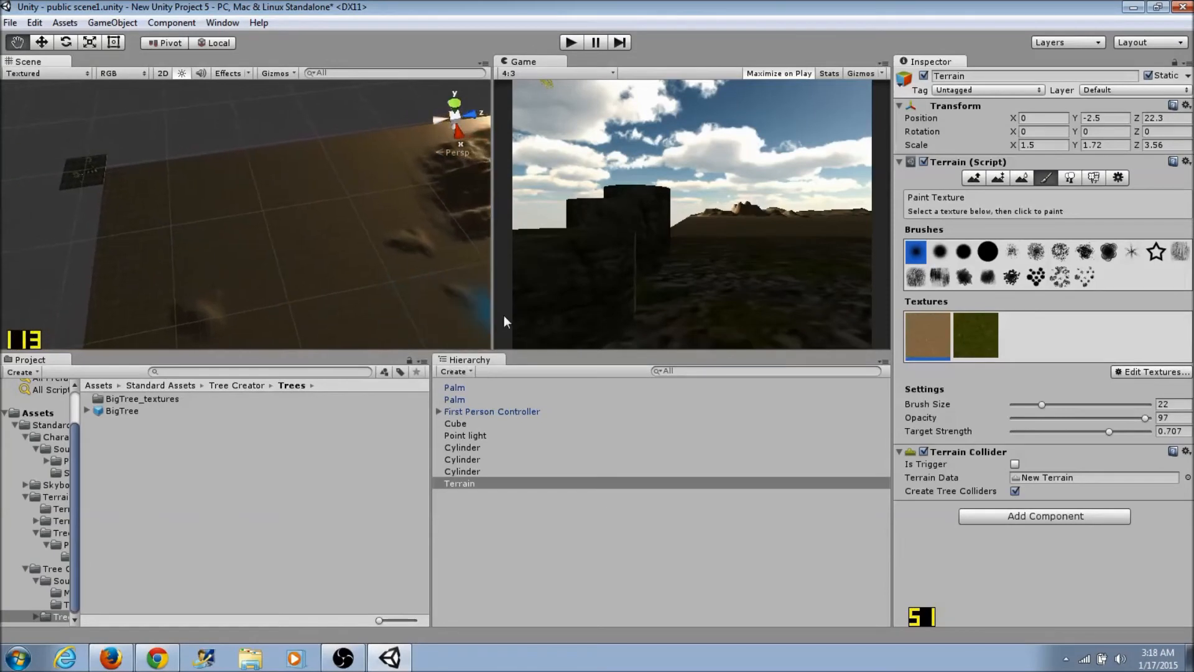
scroll(183, 242, up, 1)
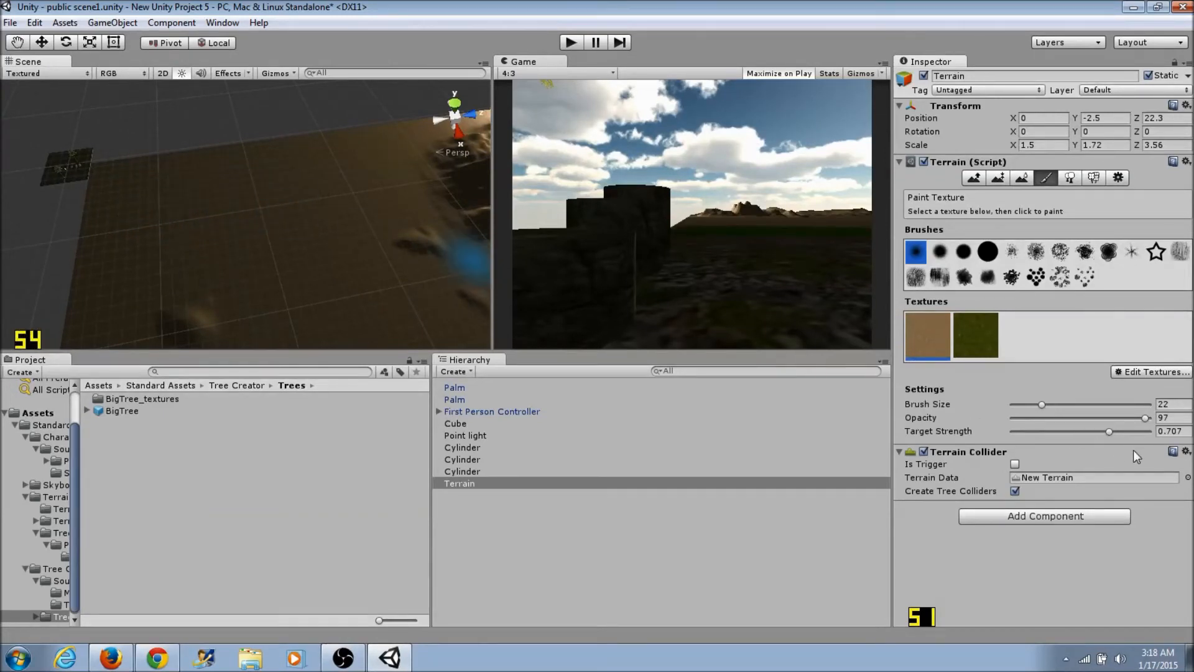
drag(1110, 431, 1127, 431)
drag(1042, 404, 1119, 404)
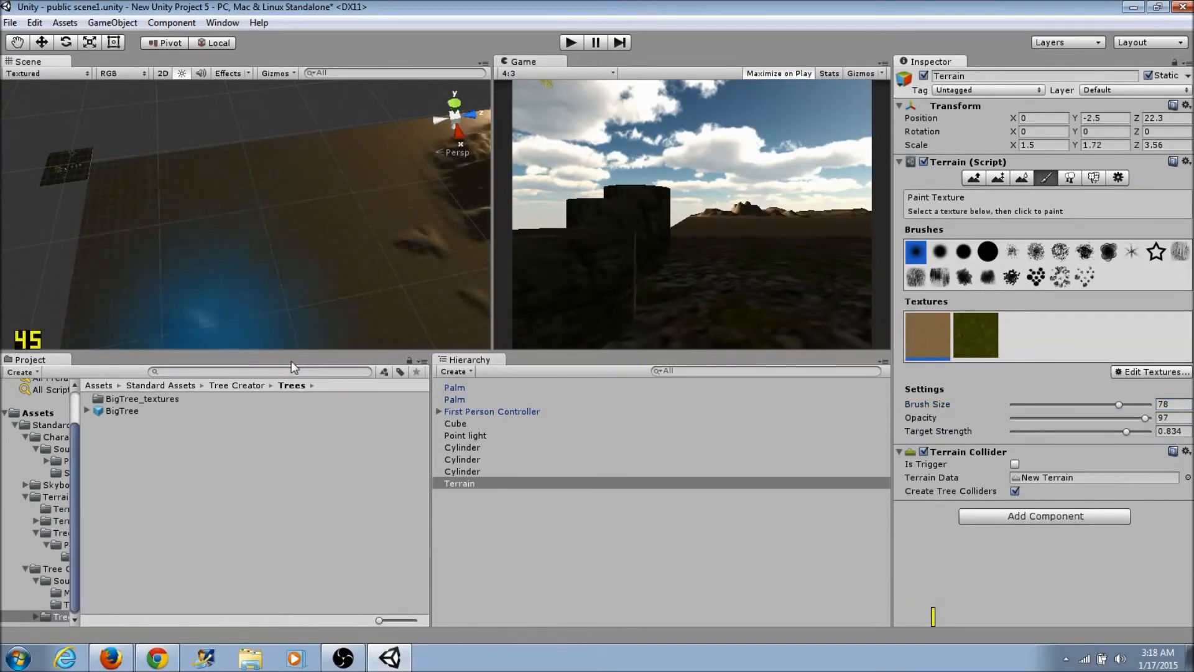
click(966, 331)
mouse_move(258, 230)
mouse_down()
mouse_move(143, 193)
mouse_move(256, 189)
mouse_up()
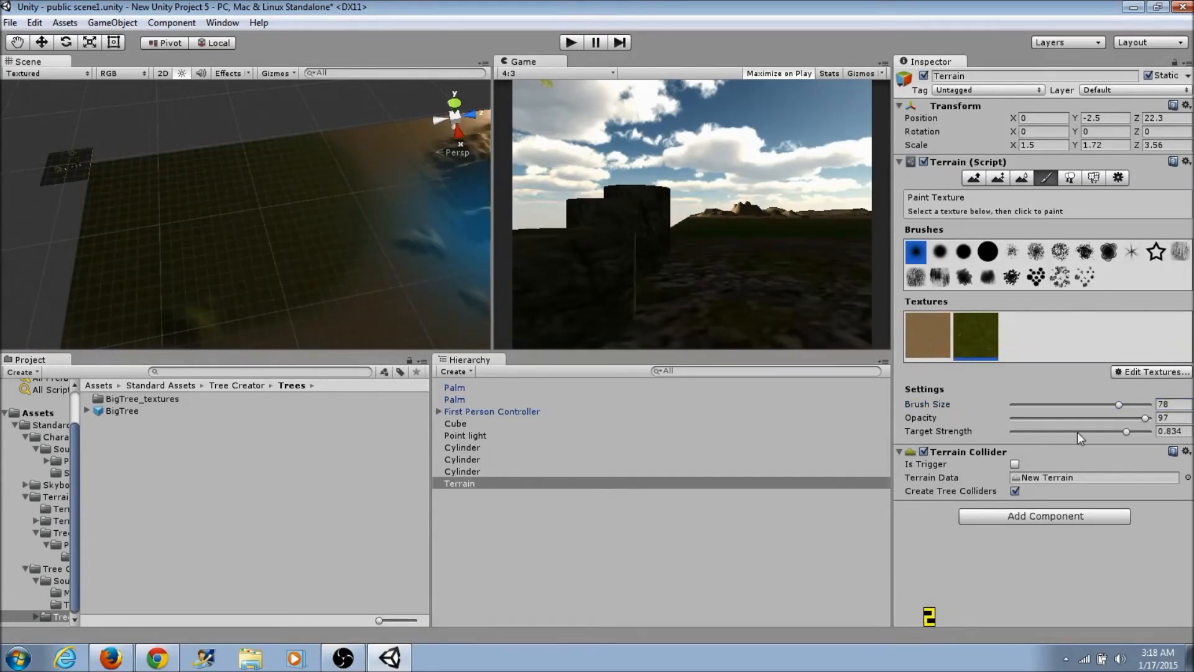
Paint patches of the dirt texture over the grassy area with Brush Size 29, and lower the Target Strength to 0.472.
drag(1071, 406, 1053, 405)
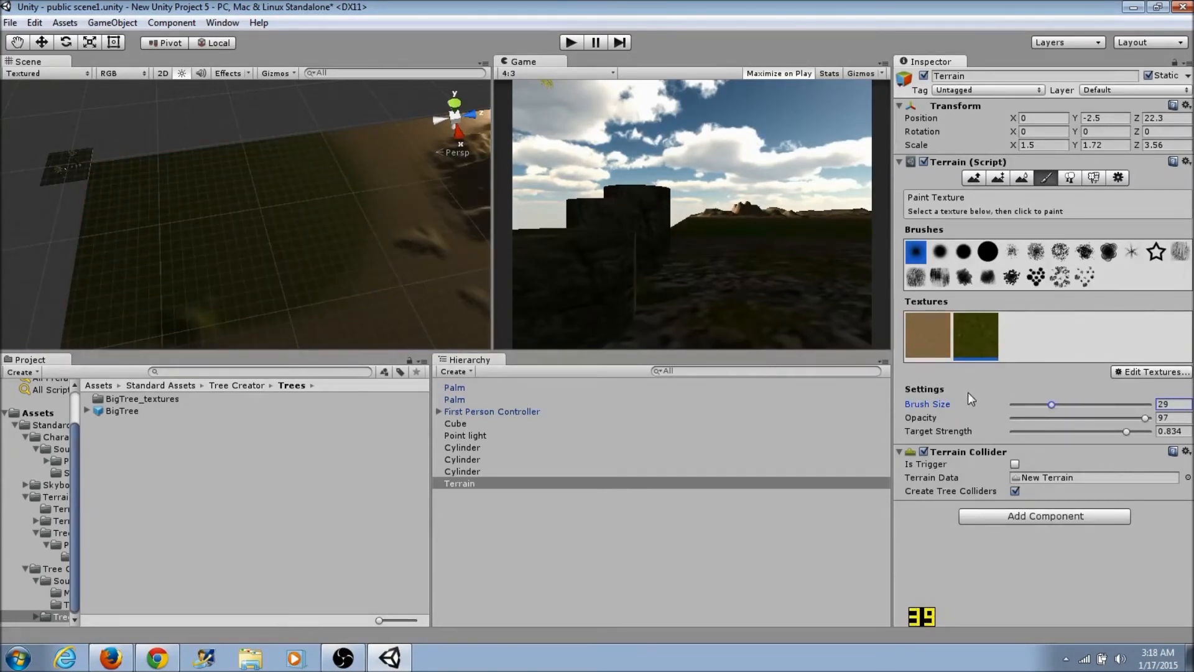
click(924, 342)
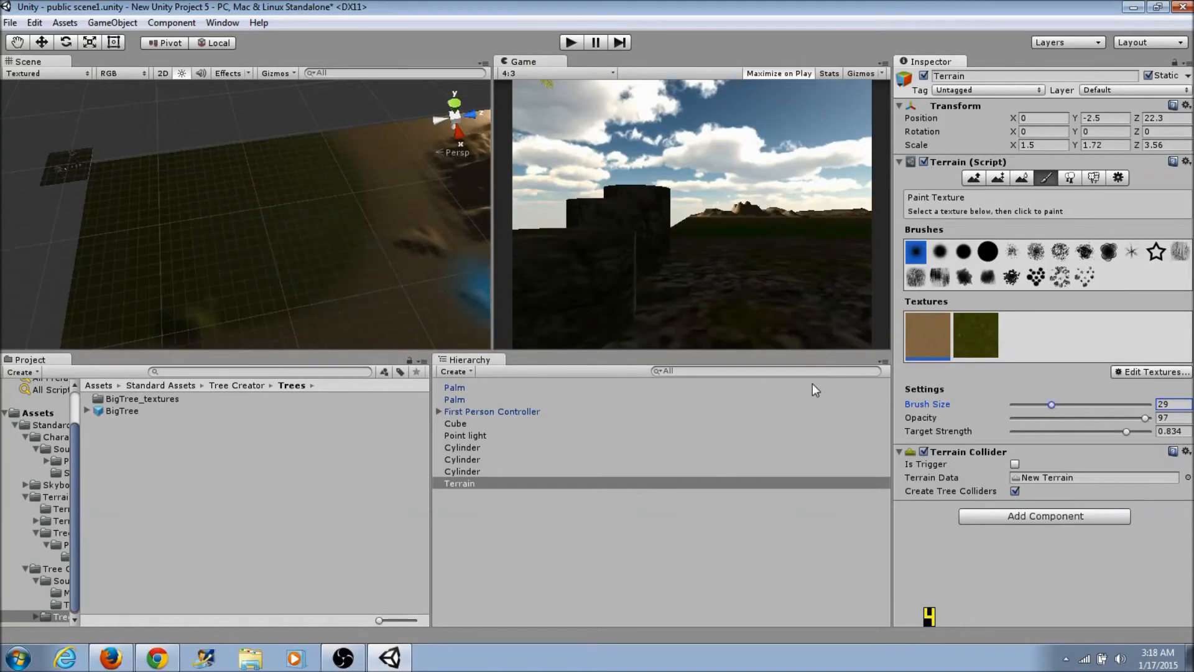
click(1096, 432)
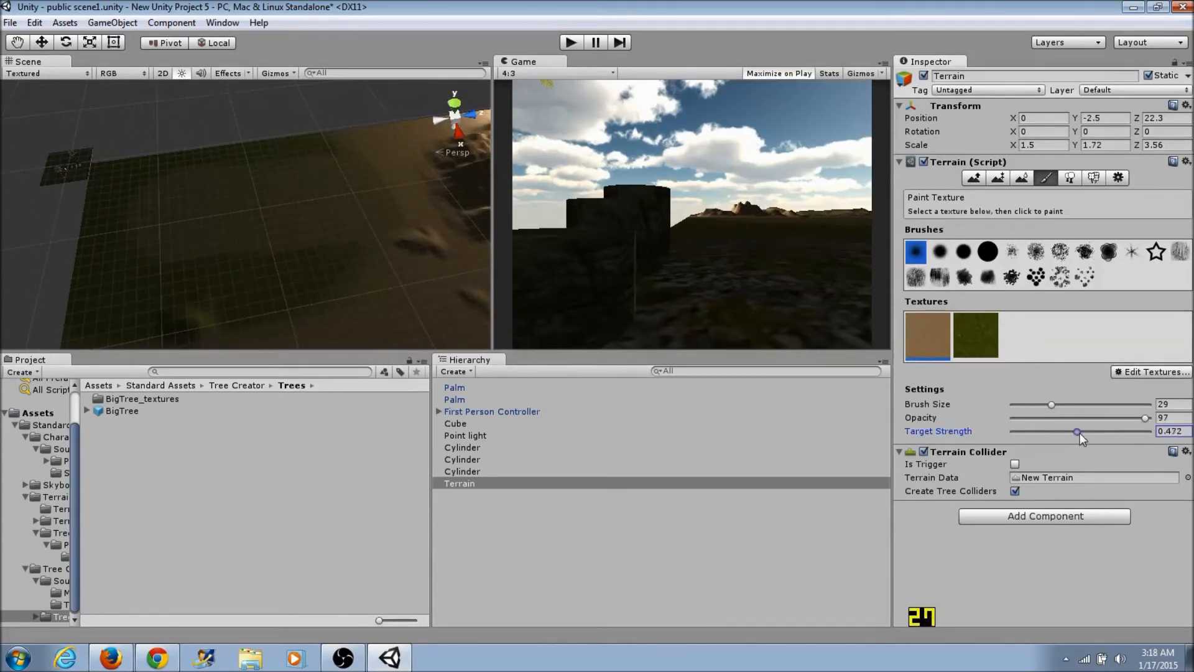
Paint Grass (Hill) over the dirt patches and toward the small hills with Opacity 57 and Target Strength 0.857.
click(1131, 432)
drag(1145, 419, 1094, 421)
click(962, 342)
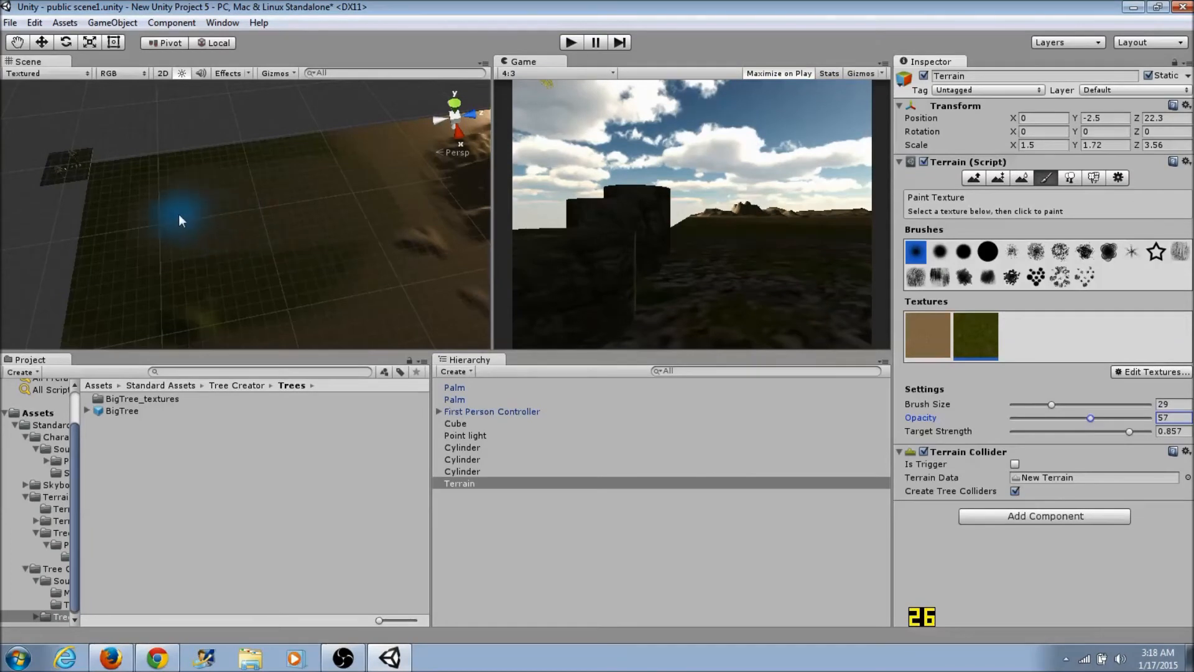
mouse_move(320, 177)
mouse_down()
mouse_move(363, 272)
mouse_move(413, 309)
mouse_move(392, 298)
mouse_up()
middle_drag(371, 333, 371, 335)
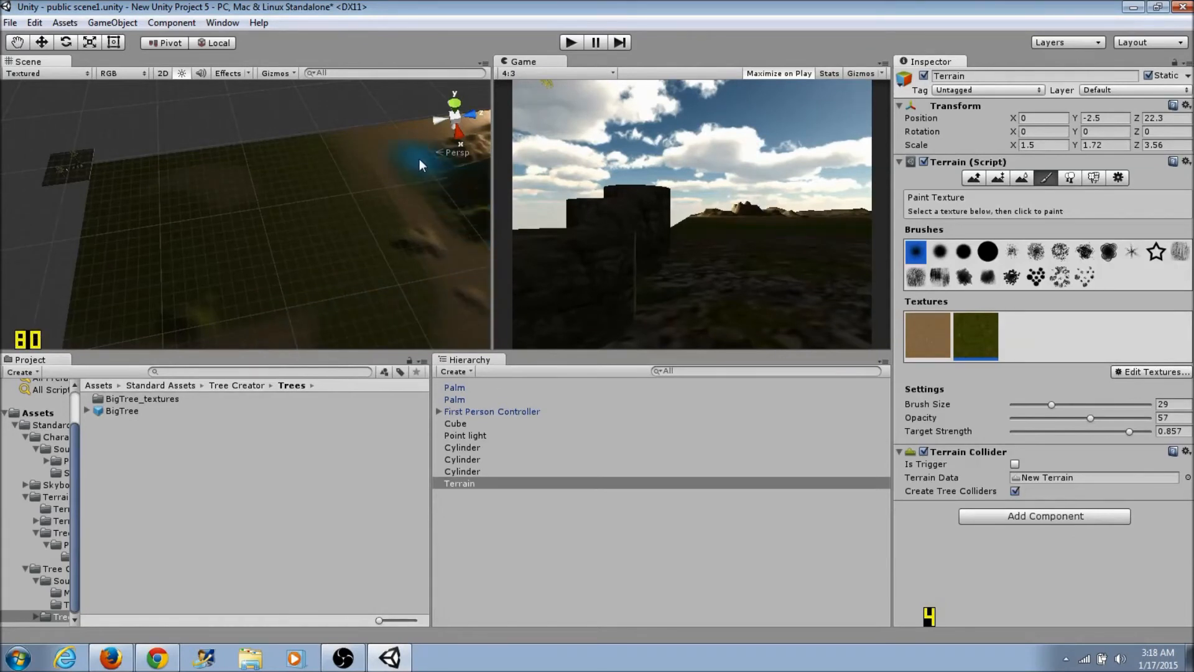
Extend the Grass (Hill) texture across the terrain, around and over the ridged mountain and toward the neighboring hills.
scroll(429, 280, up, 5)
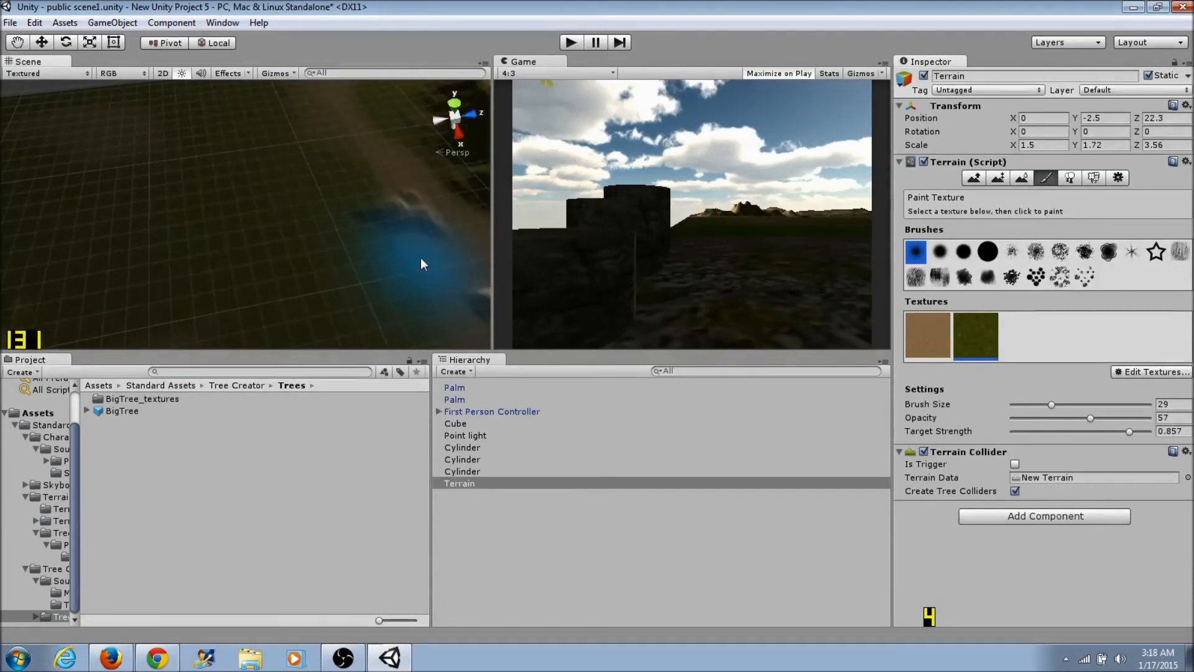
scroll(398, 259, down, 5)
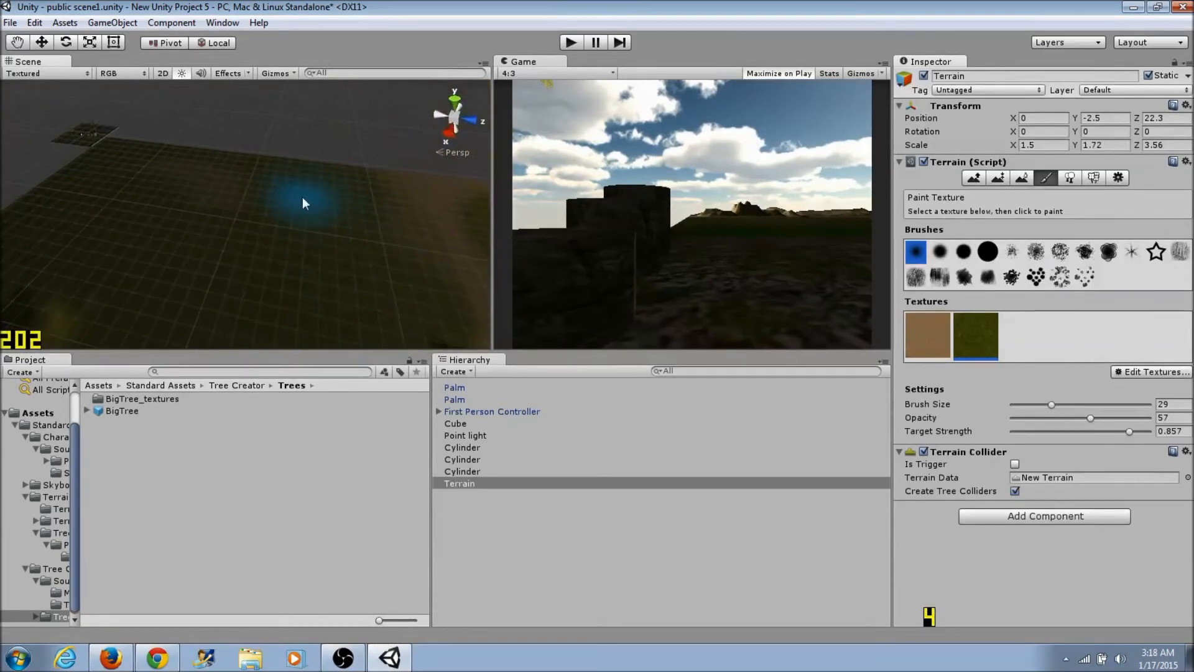
scroll(284, 226, down, 3)
scroll(279, 240, down, 5)
mouse_move(263, 255)
mouse_down()
mouse_move(62, 293)
mouse_move(229, 344)
mouse_move(394, 307)
mouse_move(430, 210)
mouse_move(382, 315)
mouse_move(93, 320)
mouse_up()
scroll(130, 323, down, 3)
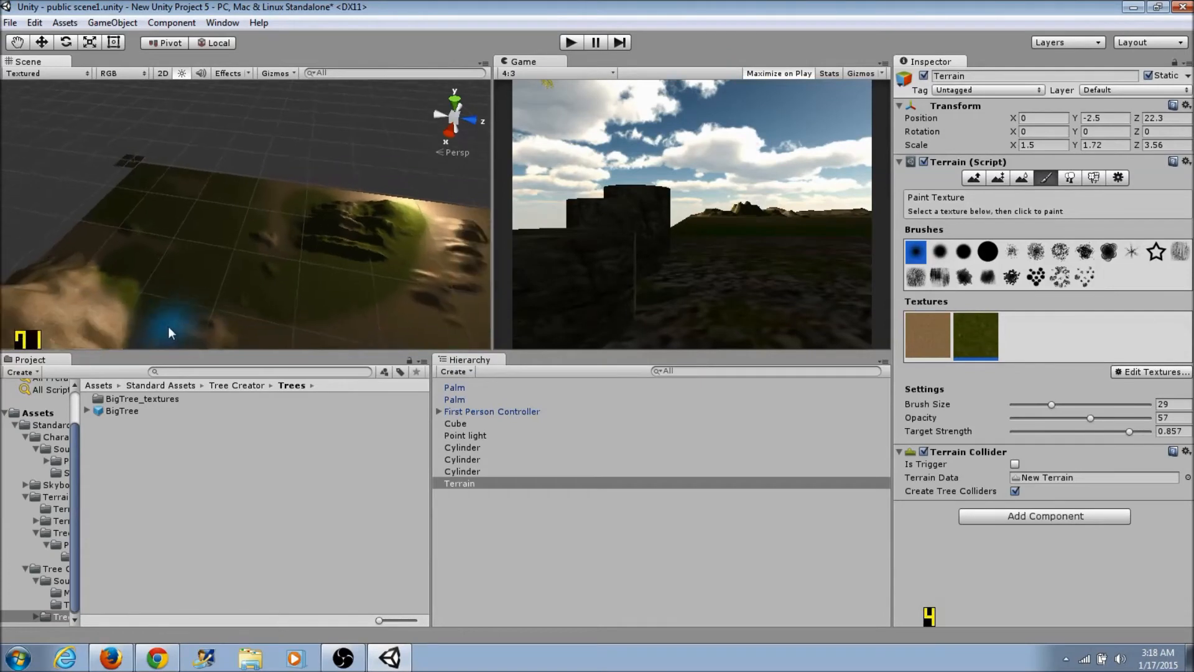
scroll(168, 327, down, 5)
mouse_move(352, 251)
mouse_down()
mouse_move(193, 278)
mouse_move(373, 230)
mouse_move(355, 241)
mouse_move(284, 207)
mouse_move(350, 214)
mouse_up()
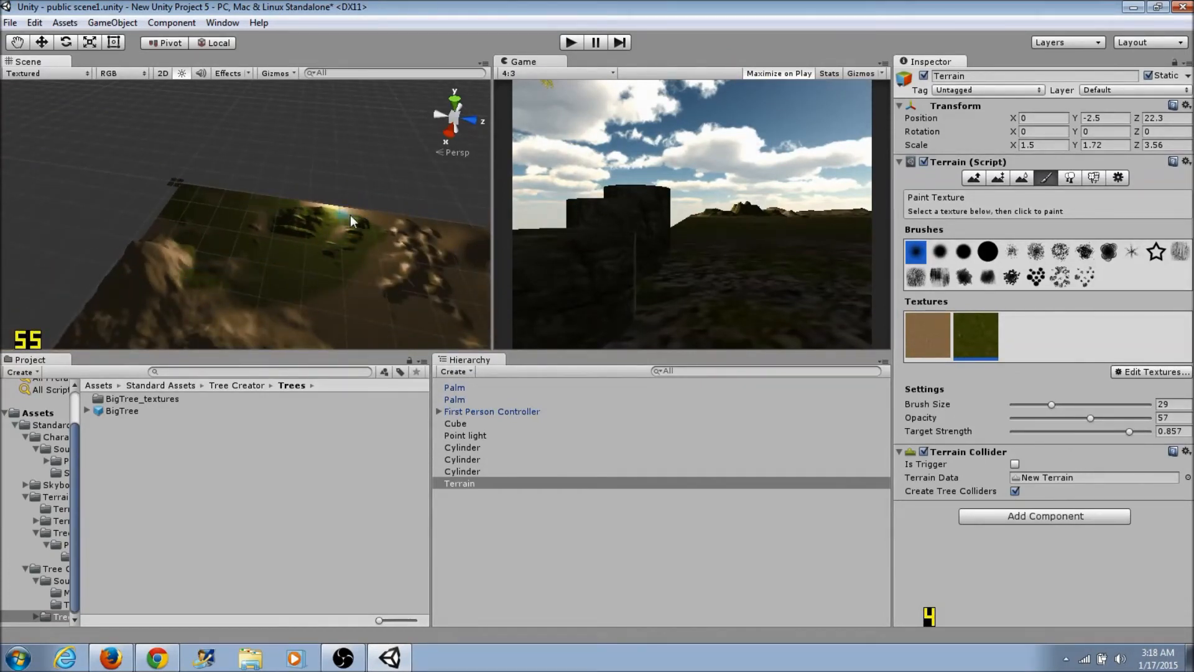
Add the Cliff (Layered Rock) texture to the terrain's paint textures with the default 15 by 15 tiling size.
click(1134, 372)
click(1118, 377)
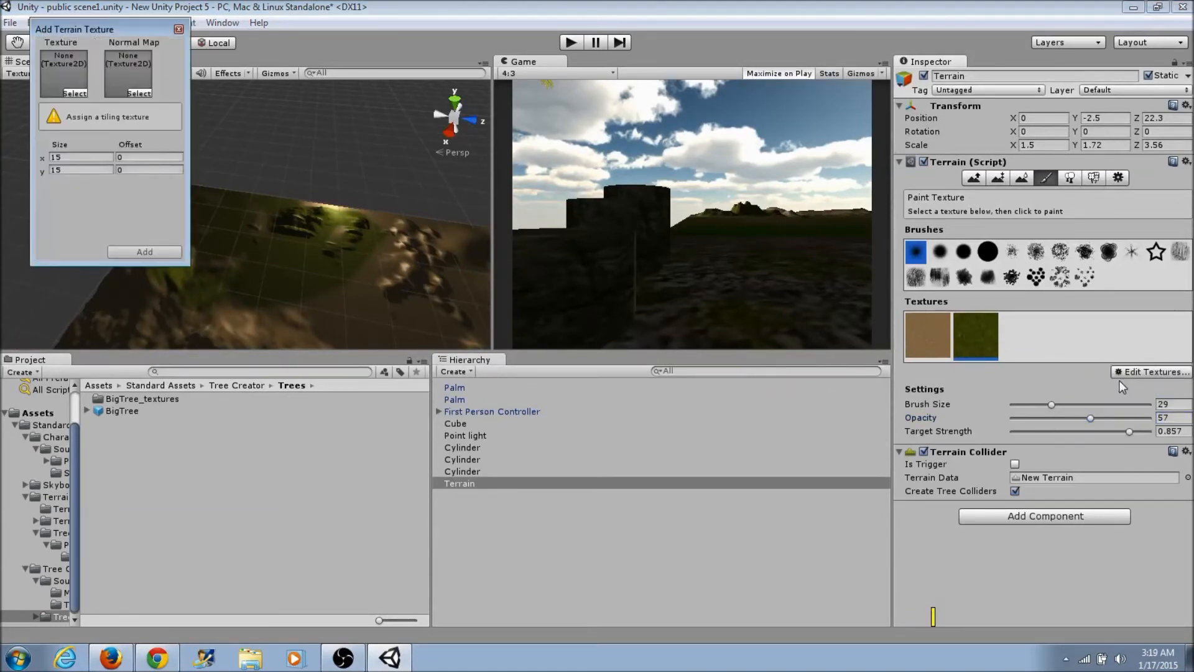
click(76, 93)
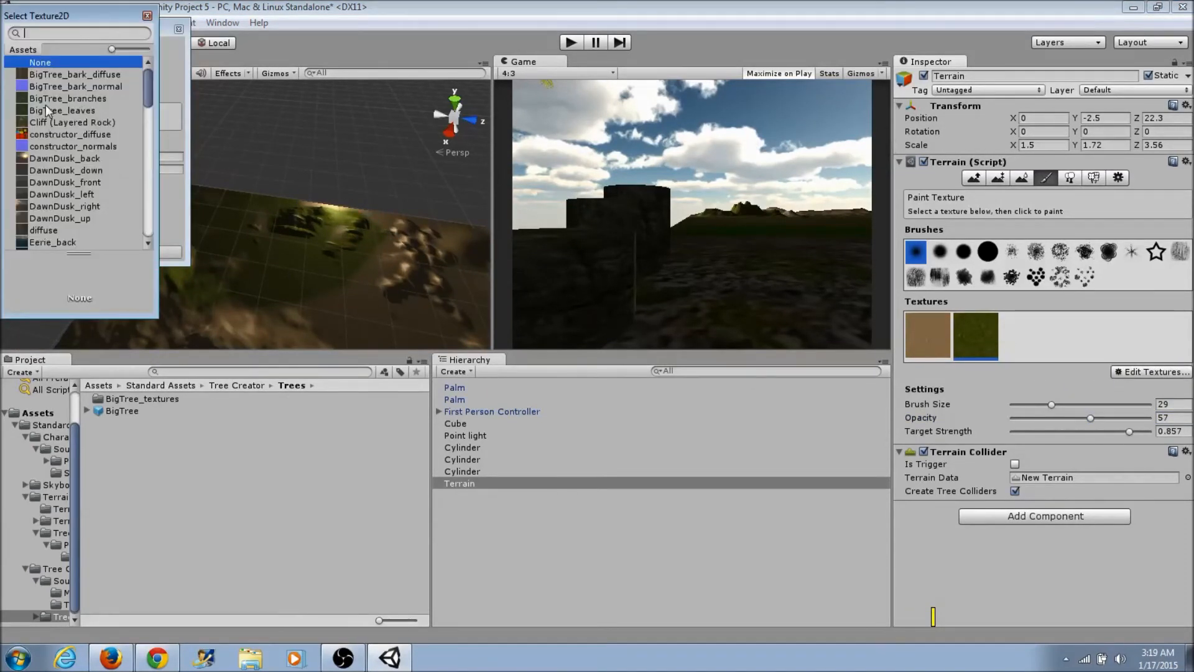
click(141, 97)
scroll(141, 107, down, 5)
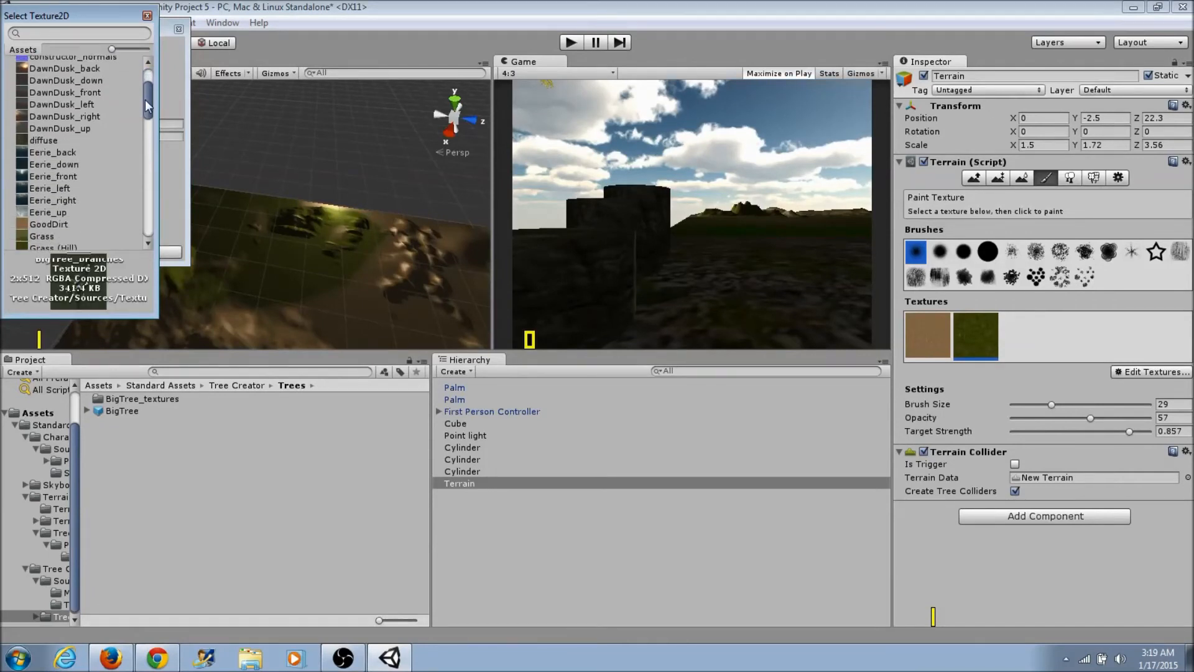
drag(144, 111, 145, 86)
click(48, 122)
double_click(48, 123)
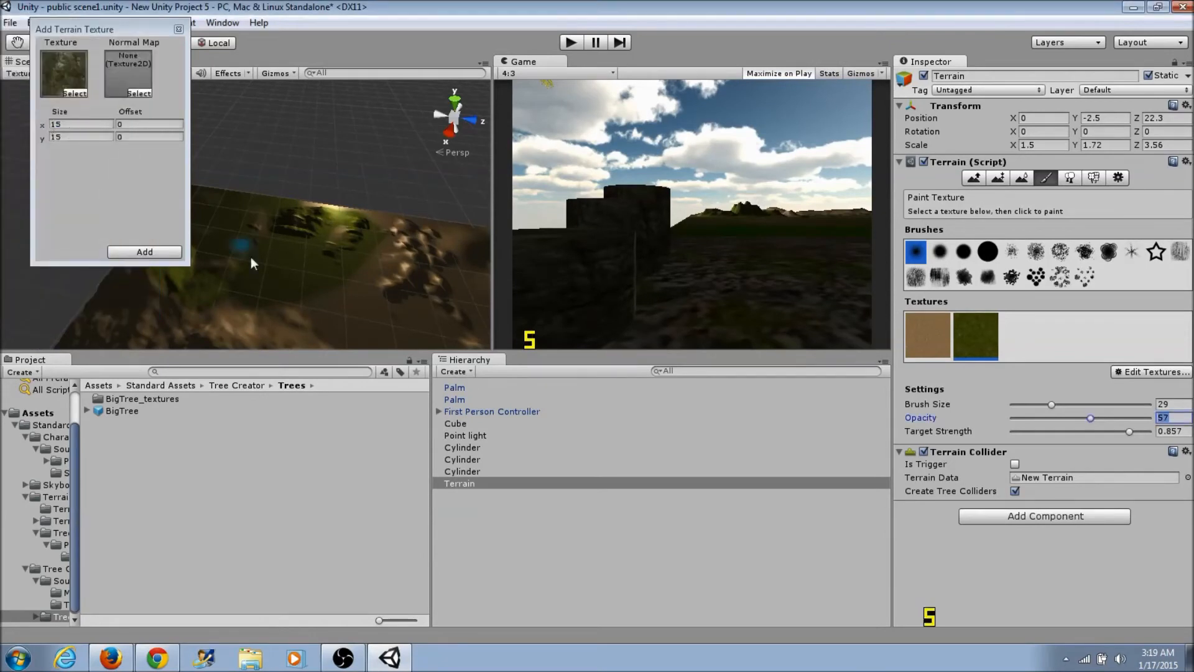
click(133, 252)
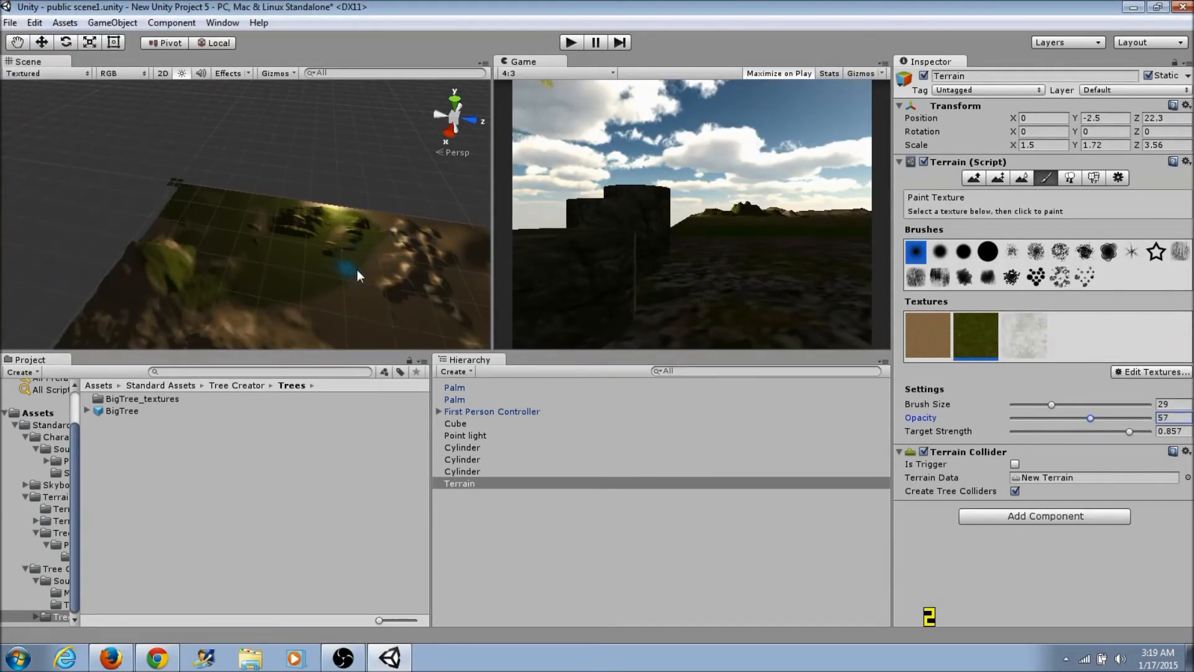
Paint patches of the rock texture over the grassy area with Brush Size 15 and Opacity 34.
mouse_move(1091, 419)
mouse_down()
mouse_move(1062, 428)
mouse_move(1031, 404)
mouse_up()
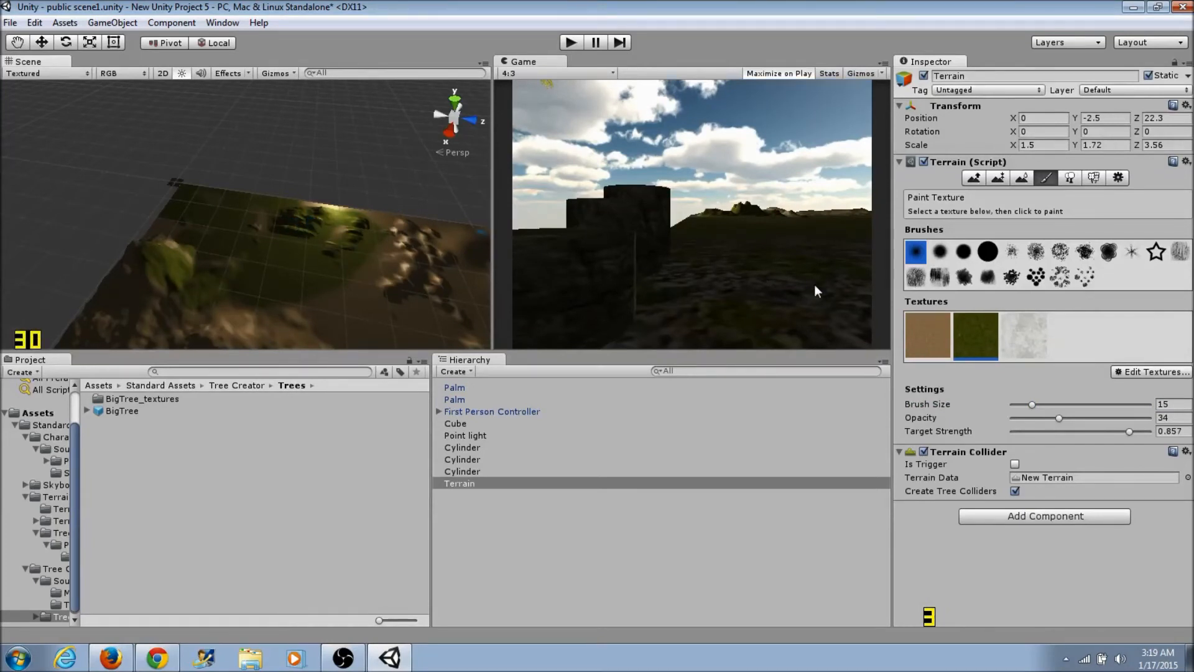
click(1036, 337)
drag(279, 211, 292, 221)
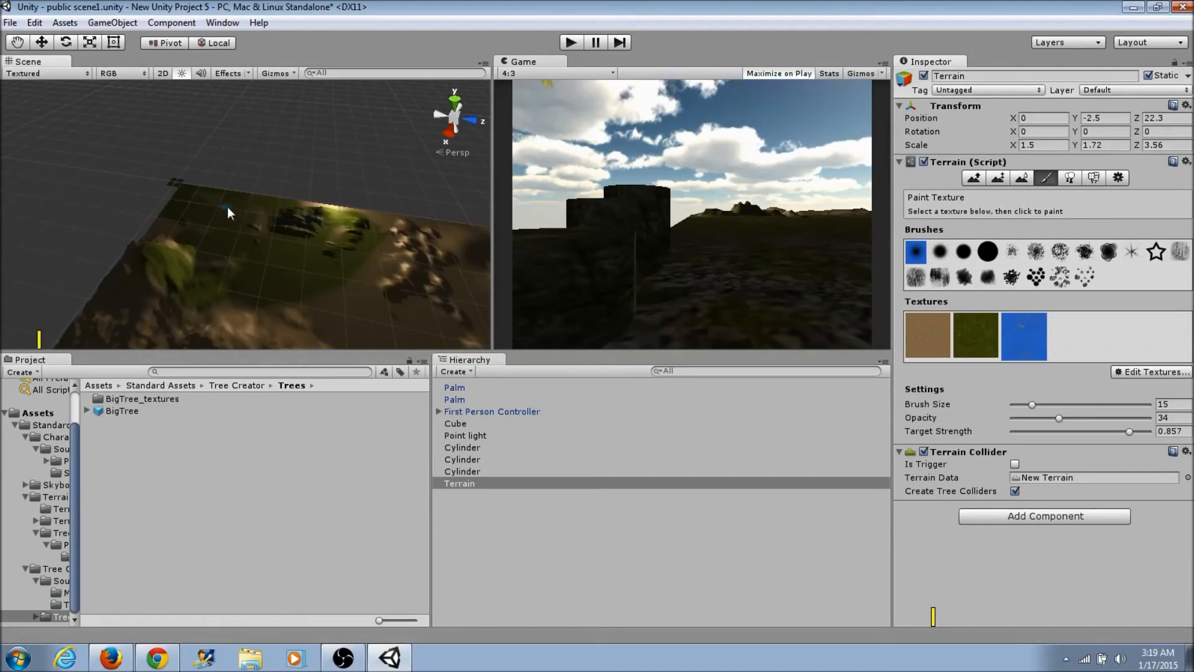
drag(229, 231, 226, 275)
Set the rock terrain texture's tiling size to 64 in both x and y, and apply the change.
click(1151, 376)
double_click(1010, 348)
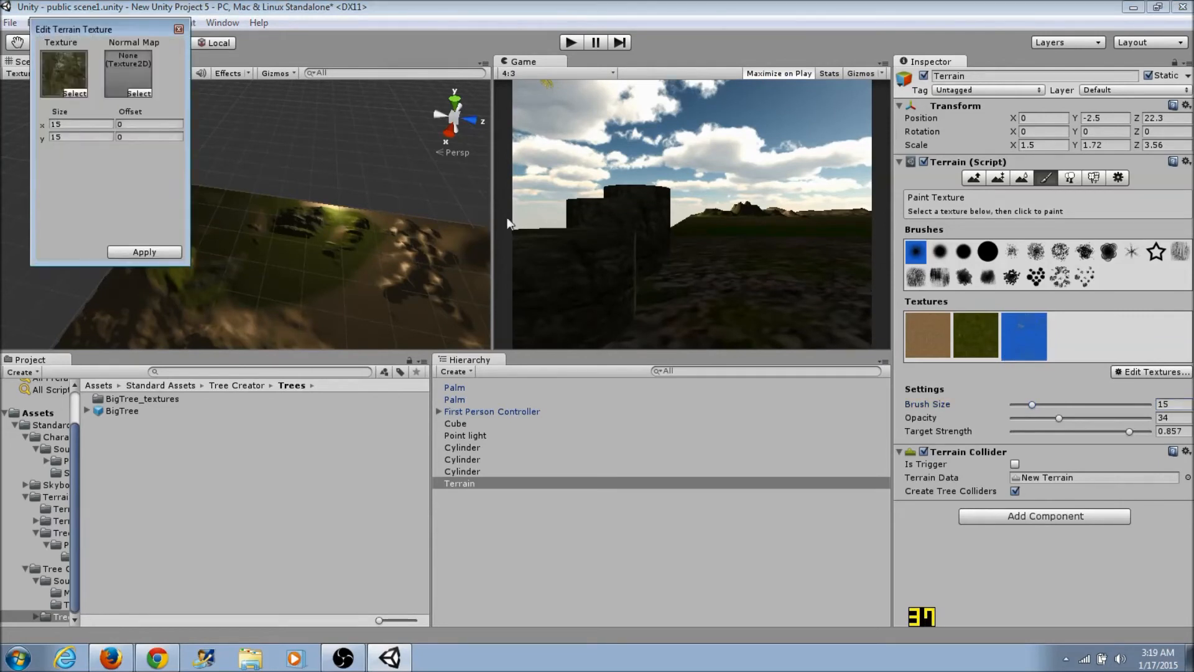
text(64)
key(Tab)
text(64)
click(140, 252)
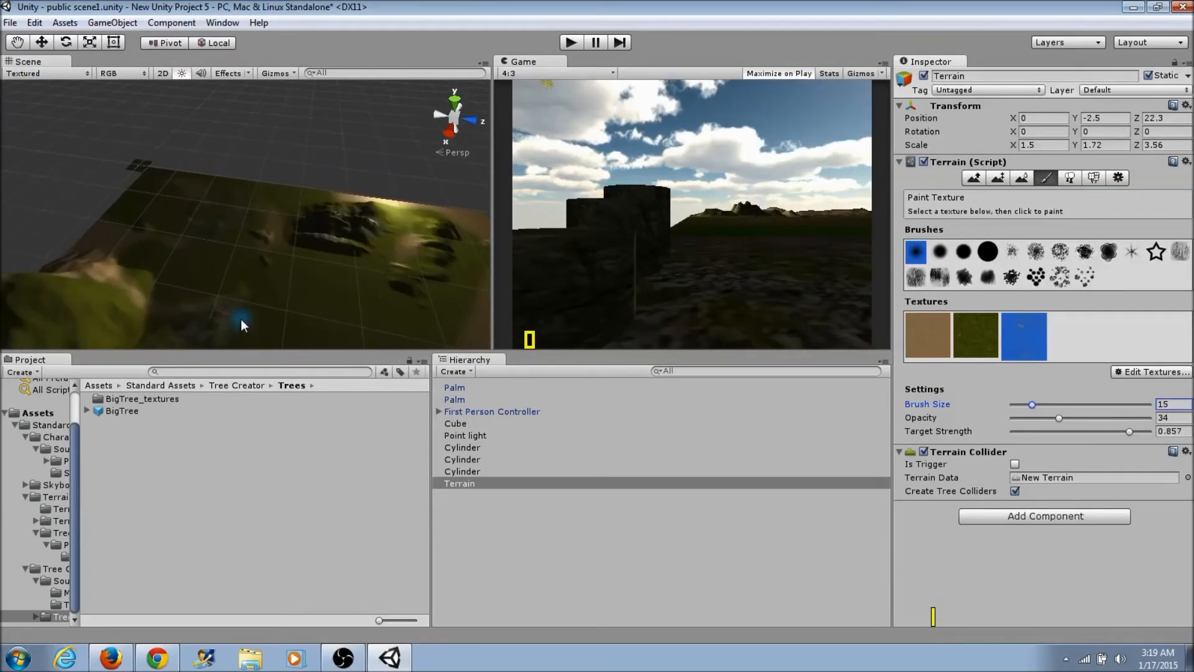
Paint Grass and Grass2 details over the terrain around the ridged mountain with Brush Size 25.
scroll(237, 311, up, 4)
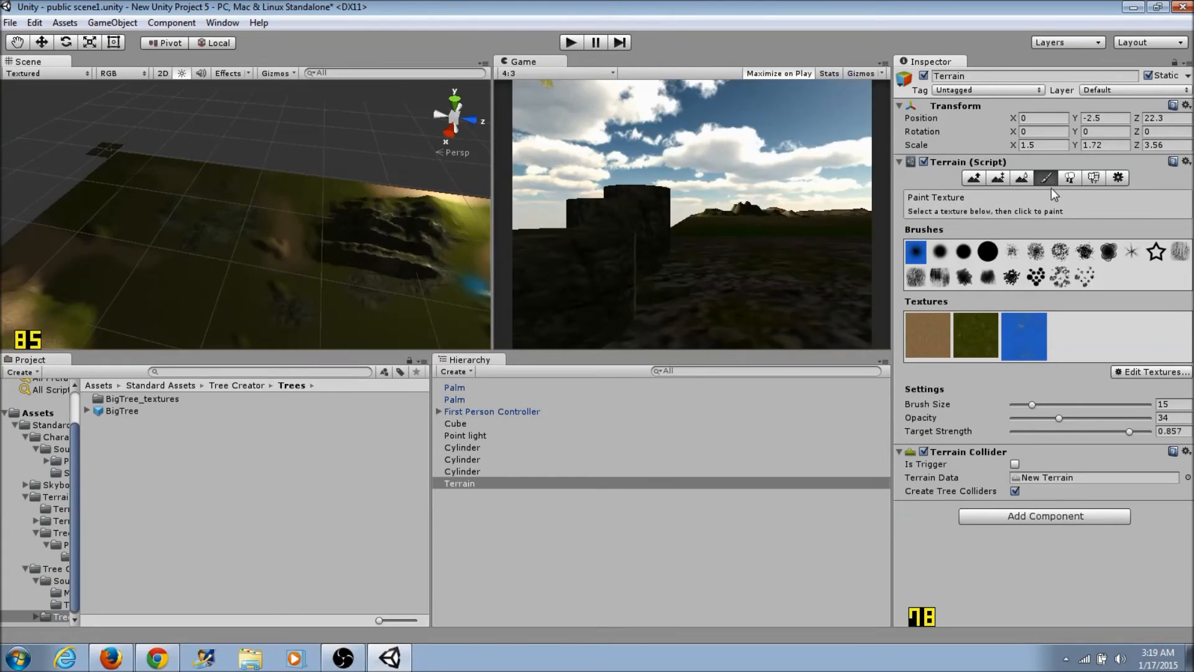
click(1071, 180)
click(1092, 180)
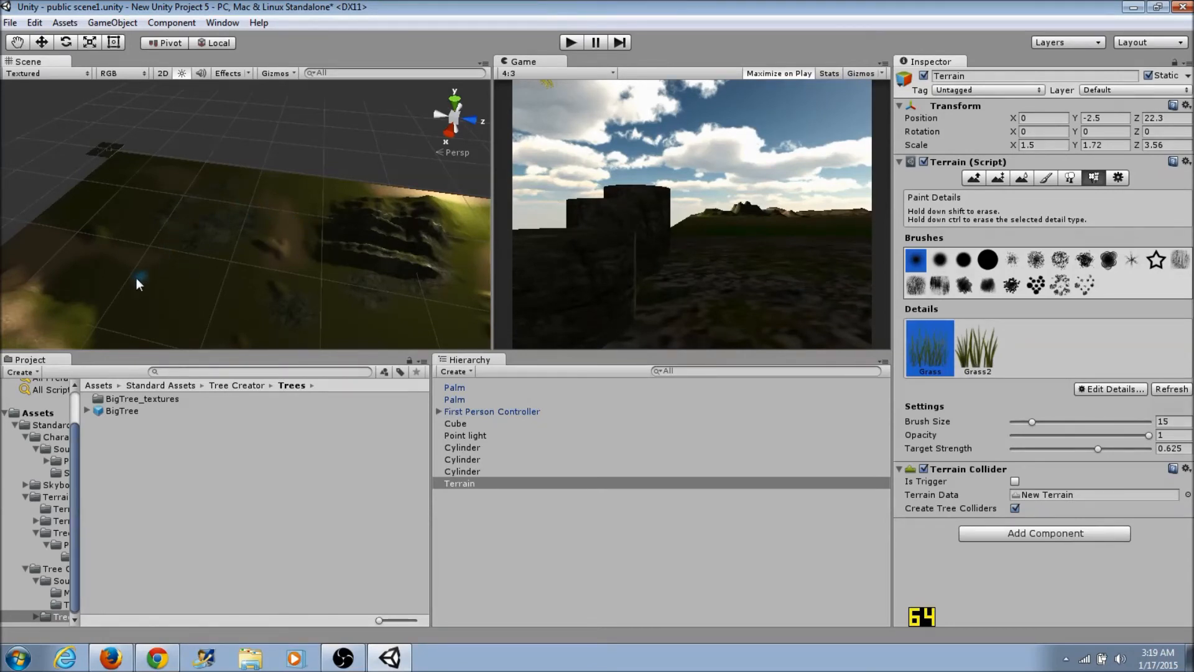
drag(1033, 427, 1047, 426)
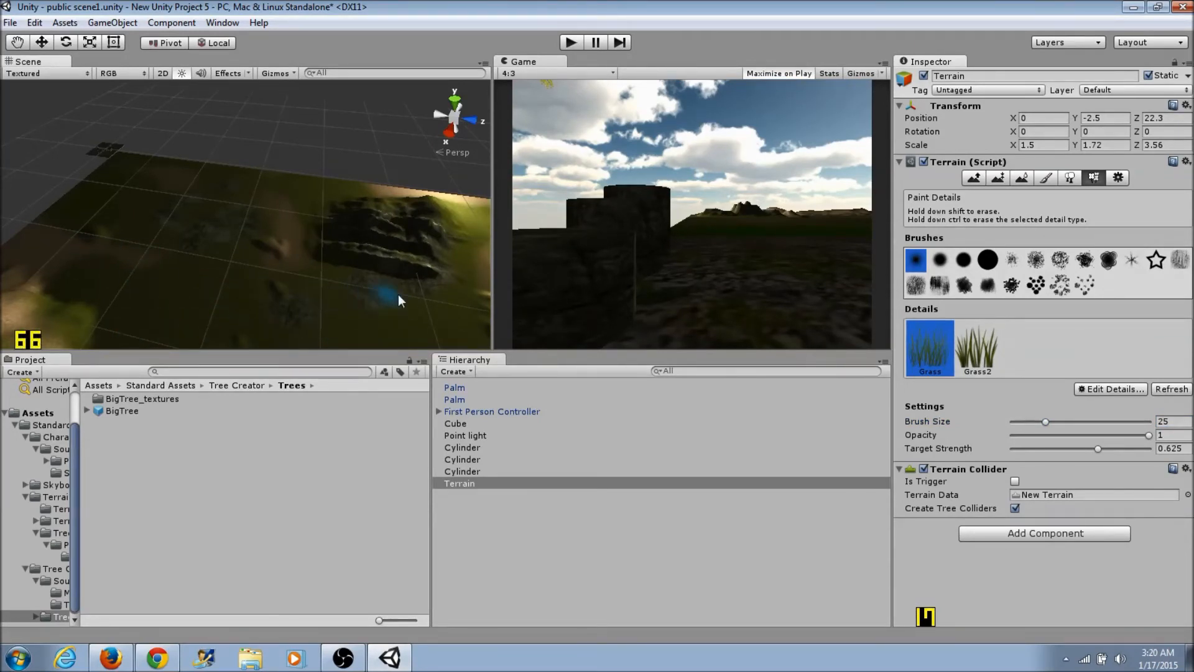
click(962, 351)
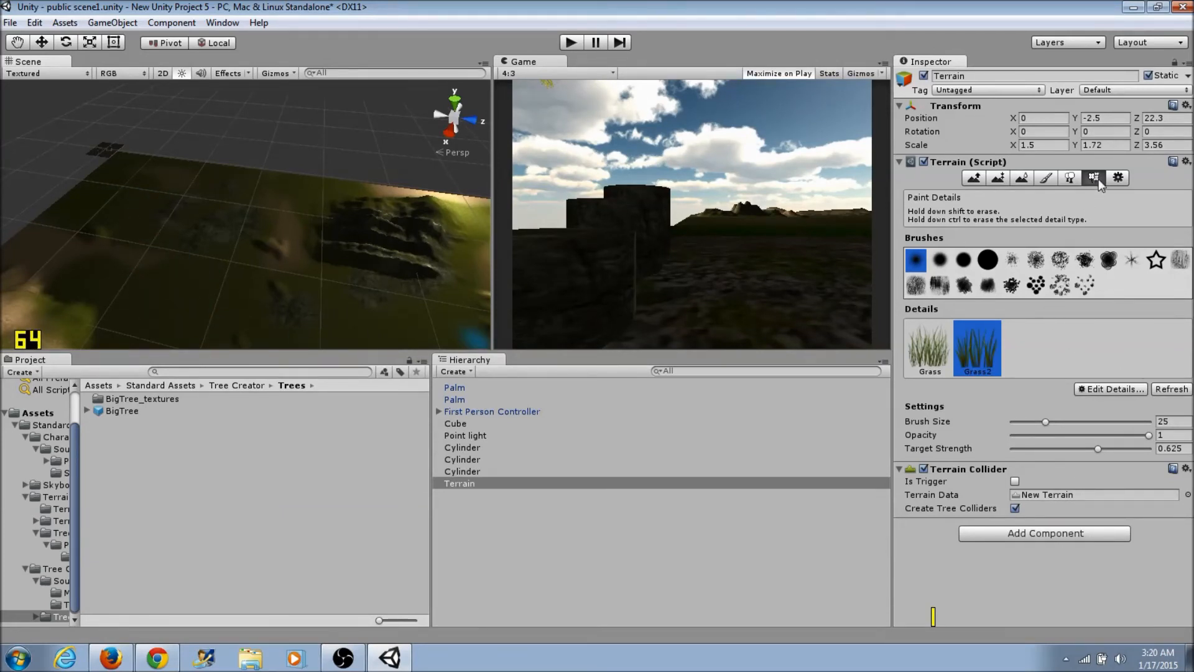
Add the Palm game object as a tree type for placing trees on the terrain.
click(1070, 178)
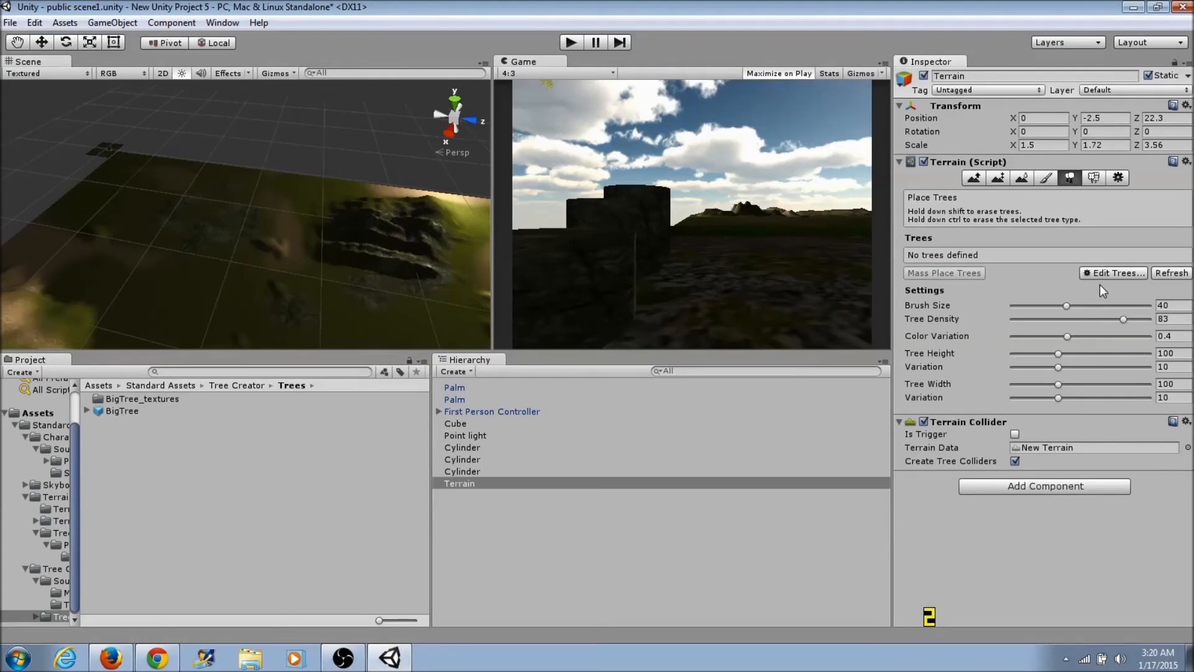
click(1101, 273)
click(1109, 277)
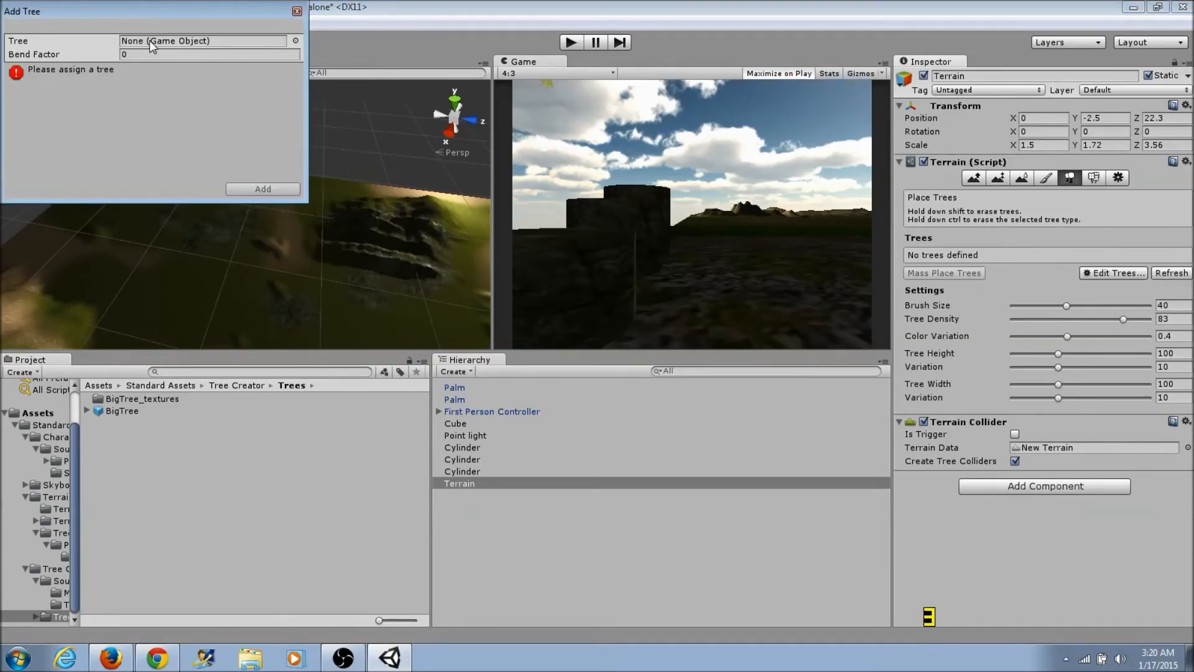
click(295, 41)
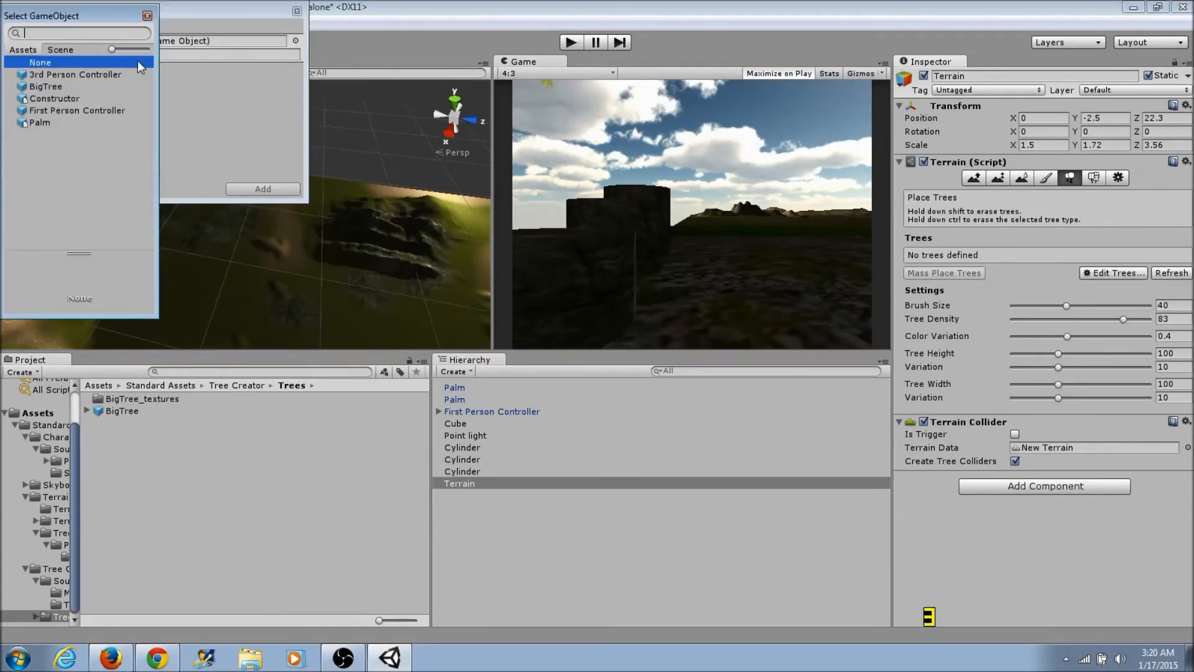
click(40, 124)
double_click(31, 124)
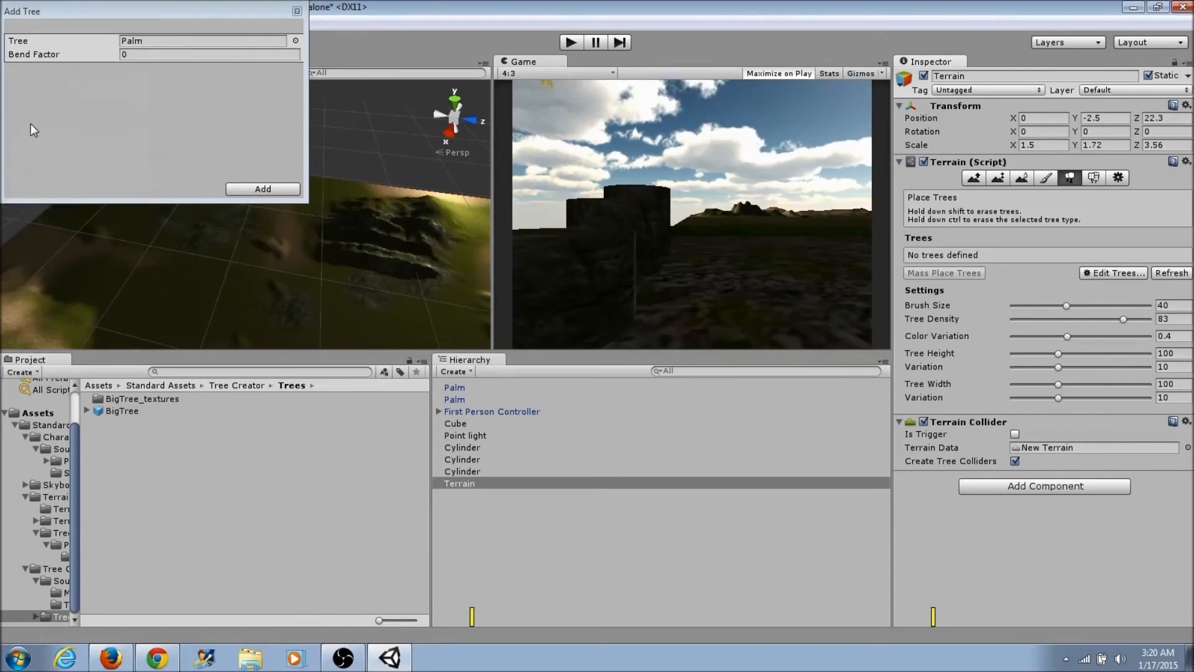
click(261, 189)
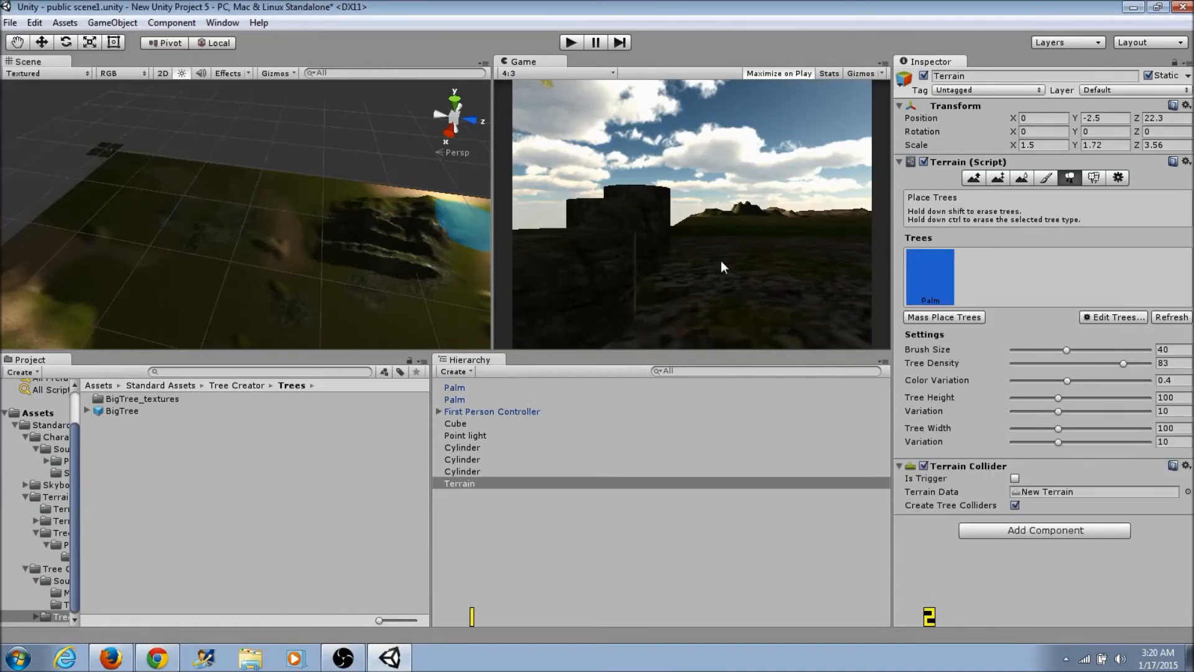
Add BigTree as a second tree type for the terrain.
click(1113, 316)
click(1121, 321)
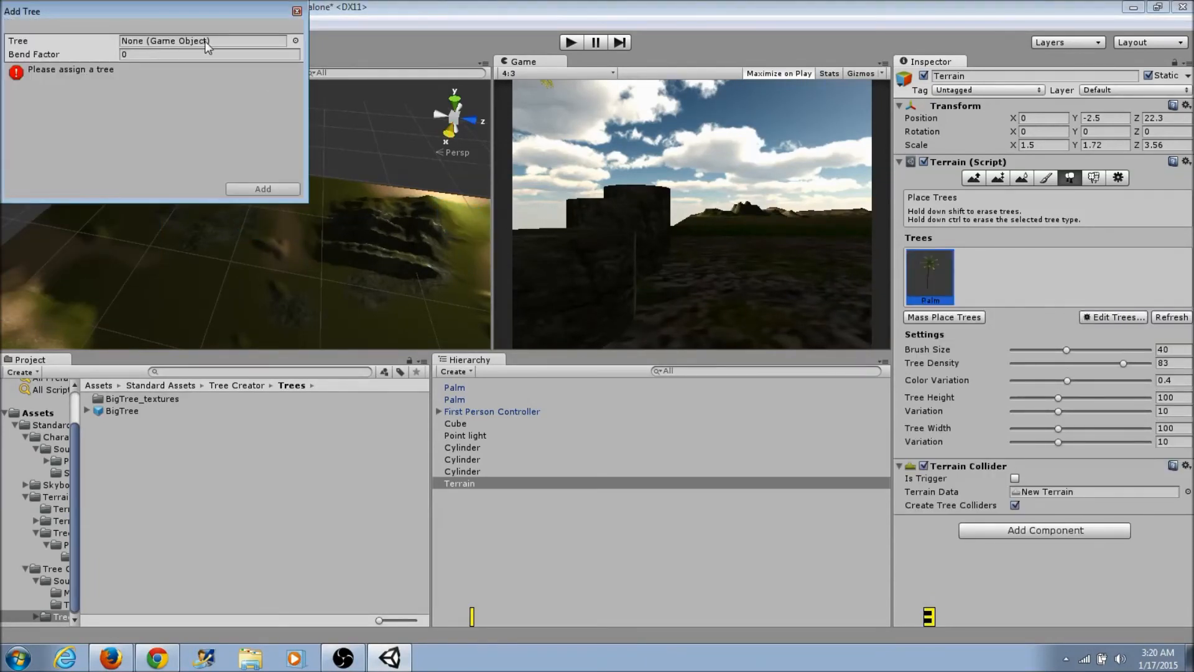
click(296, 41)
double_click(57, 86)
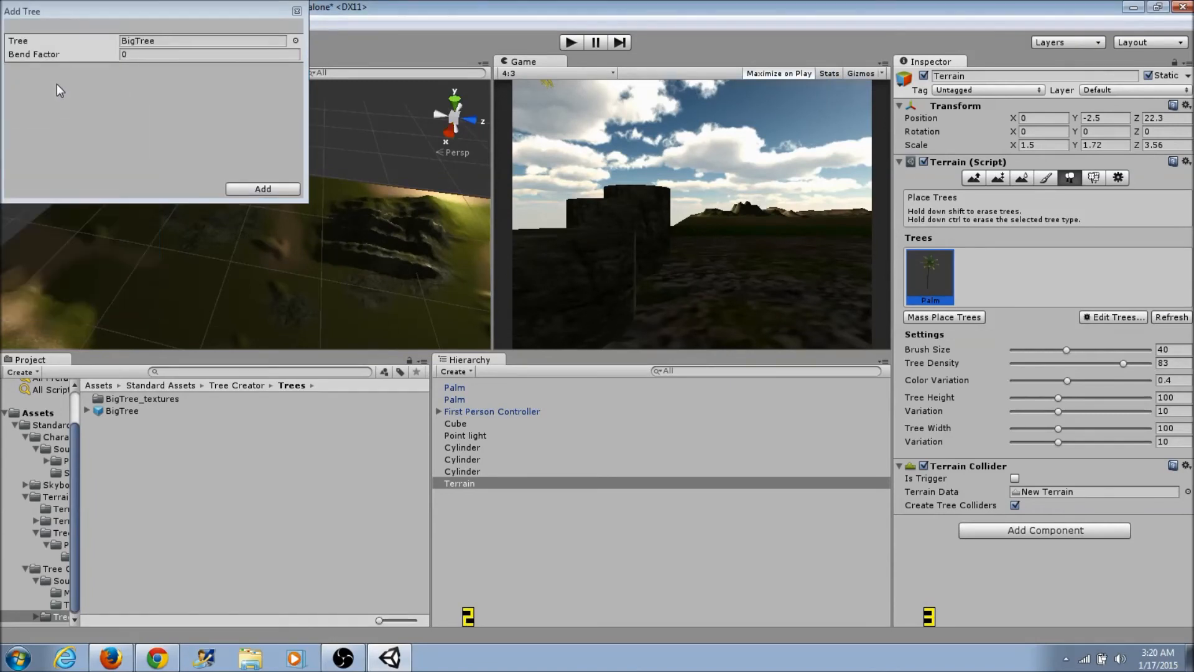
click(264, 189)
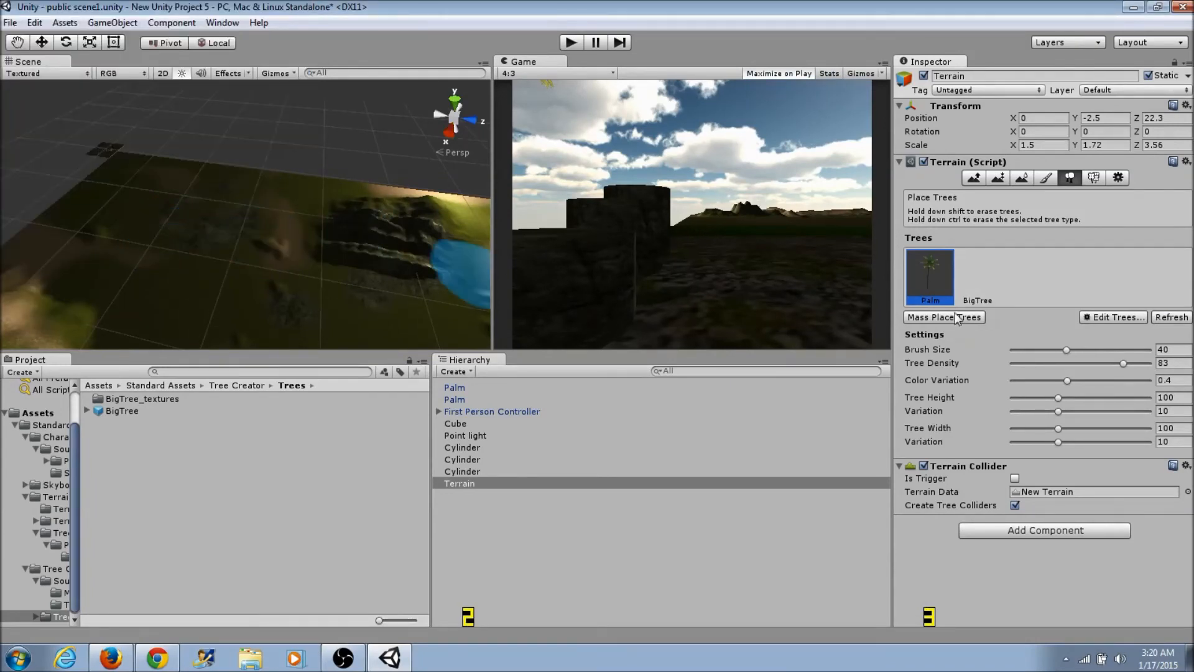
Place groups of Palm trees at the terrain's edge and across the grass near the hill with Brush Size 11.7.
drag(1067, 351, 1015, 348)
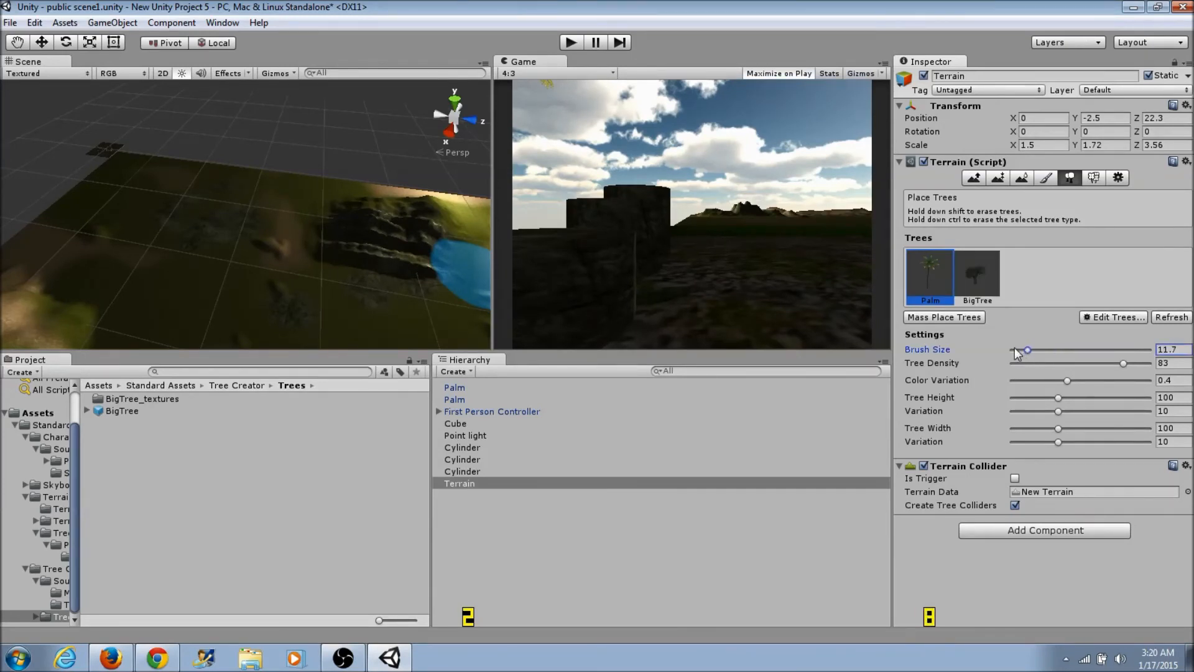
click(193, 167)
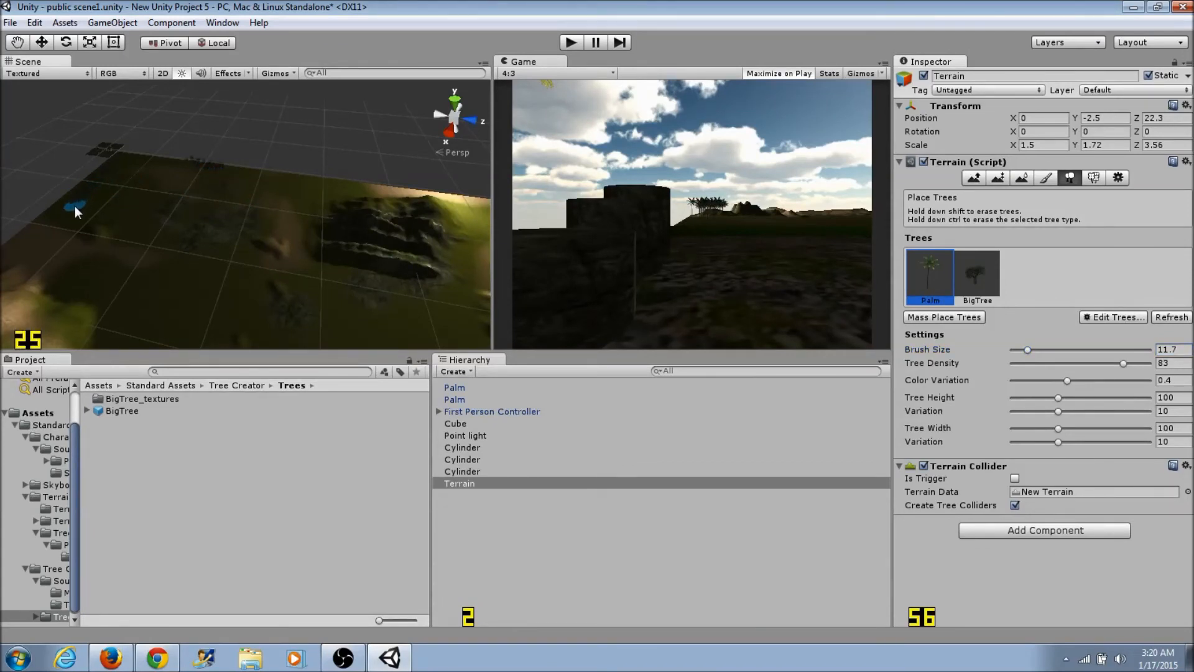
mouse_move(148, 233)
mouse_down()
mouse_move(158, 242)
mouse_move(92, 303)
mouse_up()
Lower the Tree Density and place BigTree trees on the terrain beside the ridged mountain.
click(977, 274)
drag(1119, 363, 1035, 363)
click(306, 190)
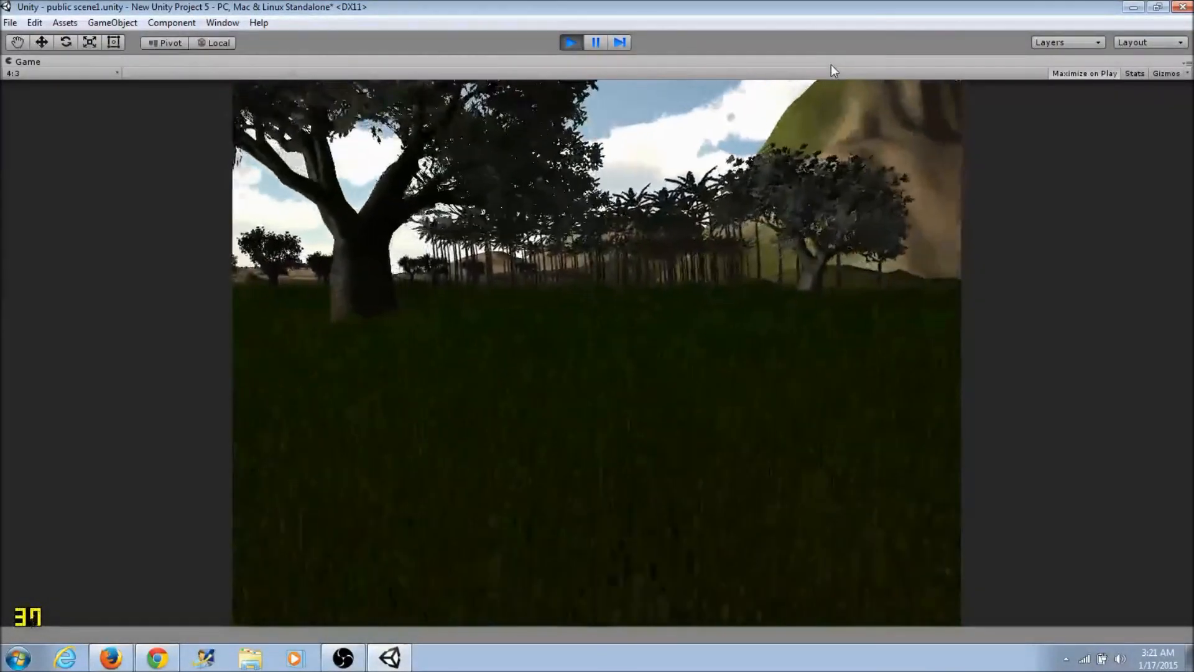
Walk across the terrain in play mode to examine the grass details, ground textures, palms and big trees.
key(w)
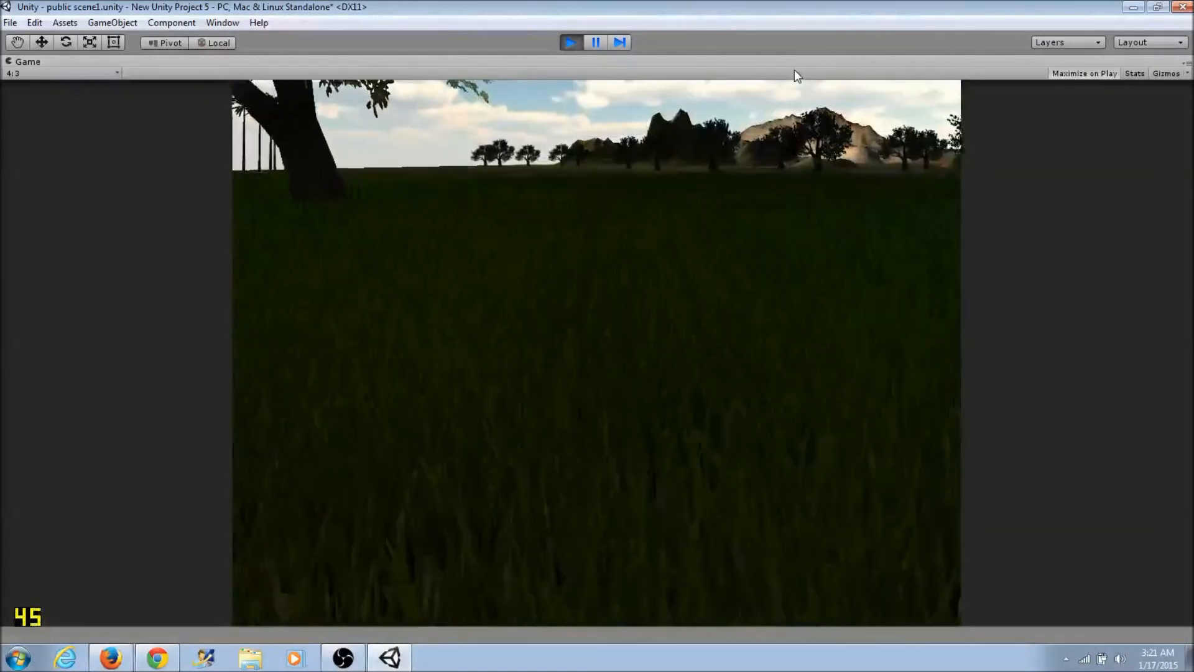
key(w)
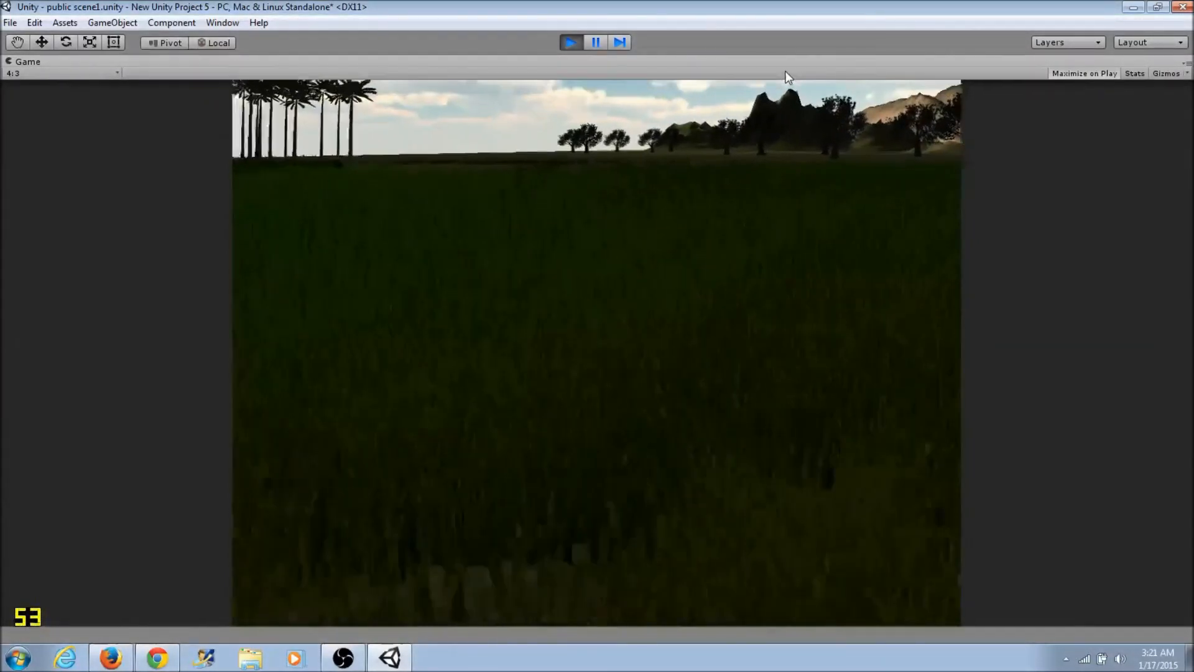
key(w)
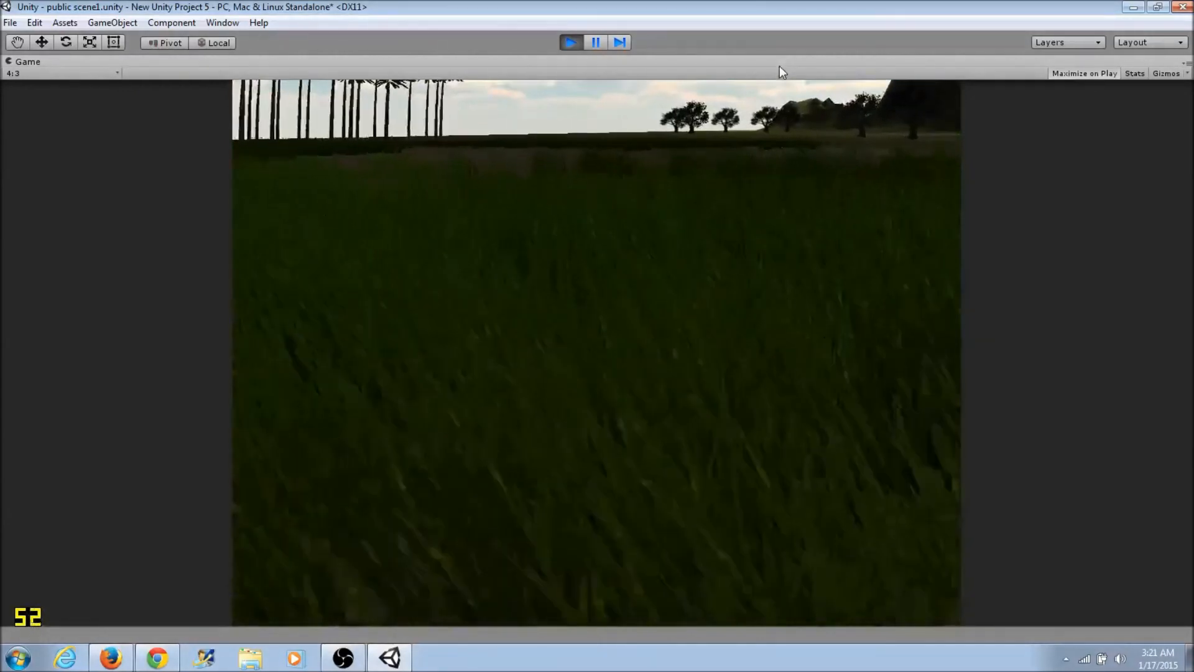
key(w)
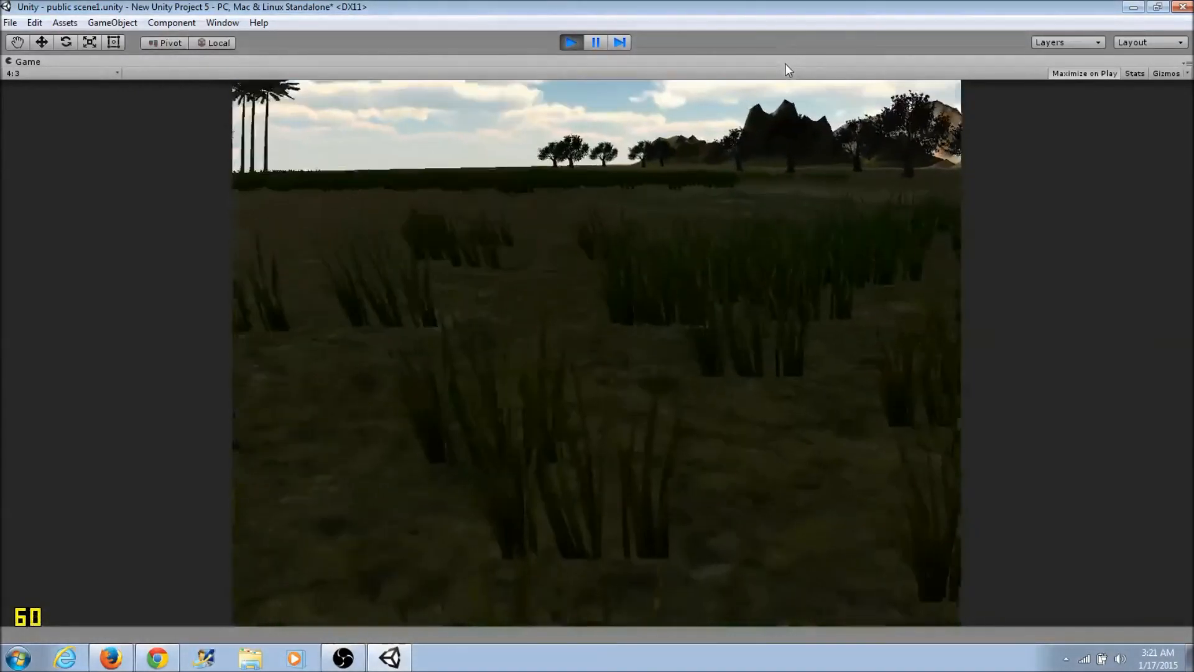
key(w)
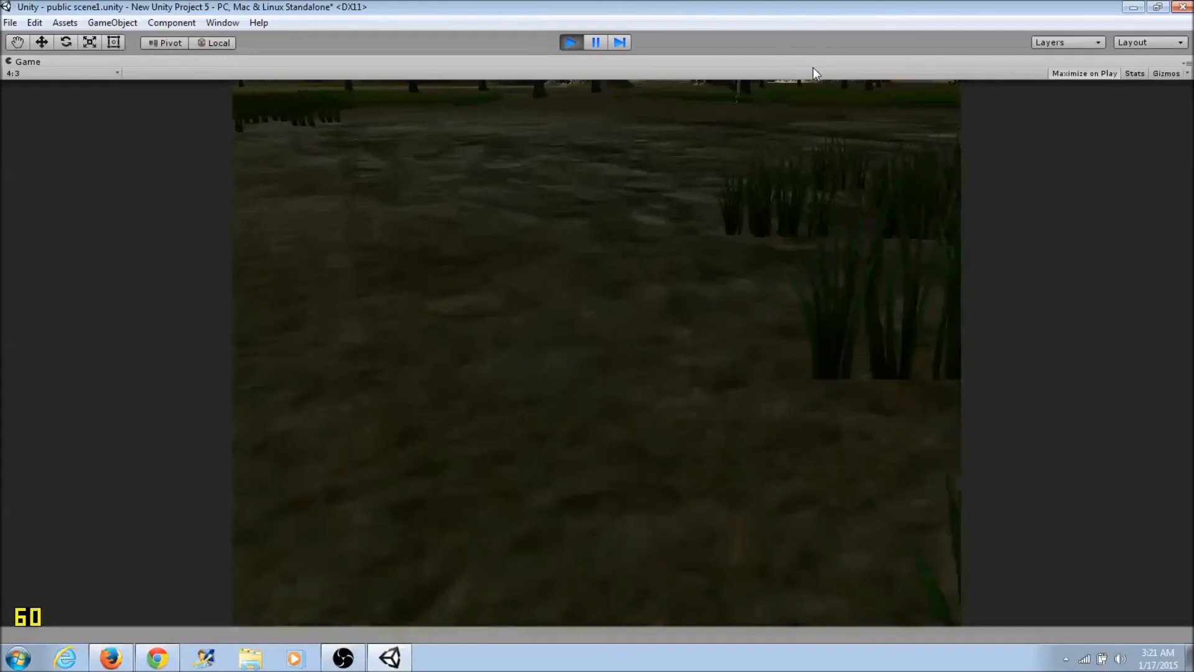
key(w)
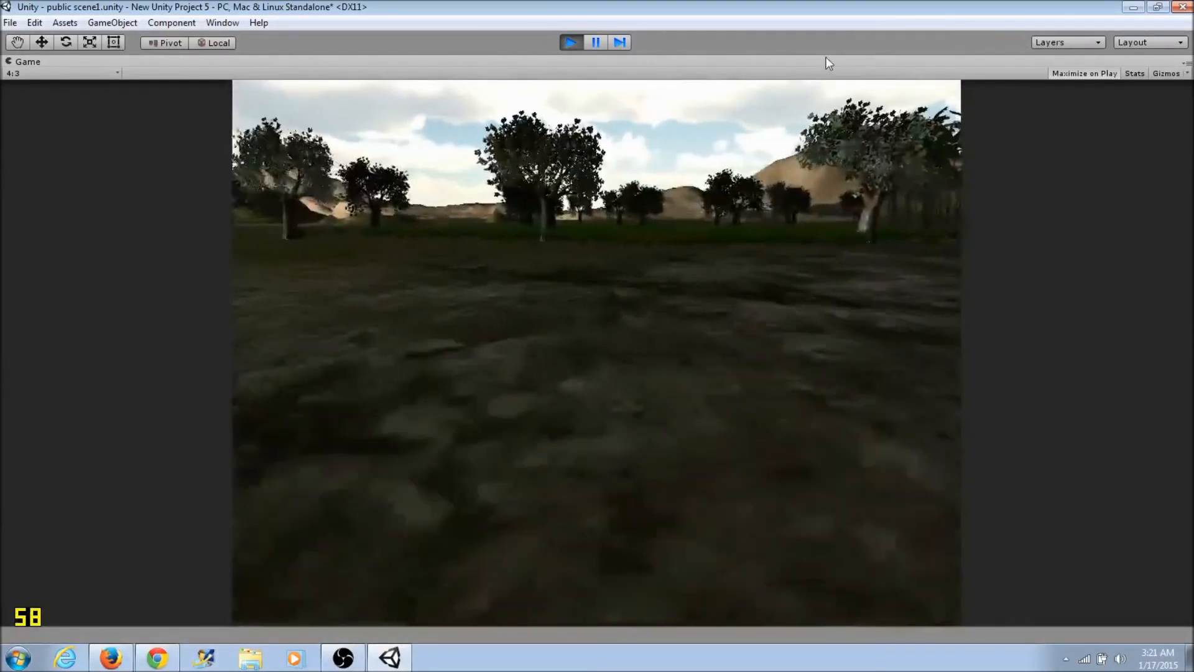
key(w)
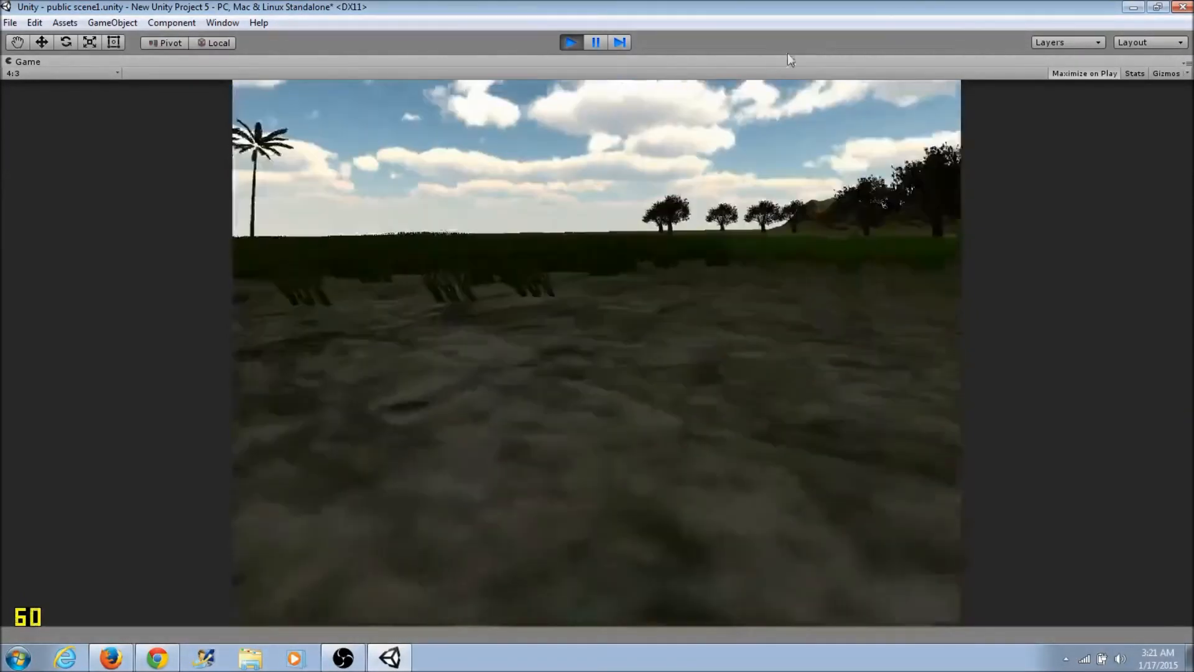
key(w)
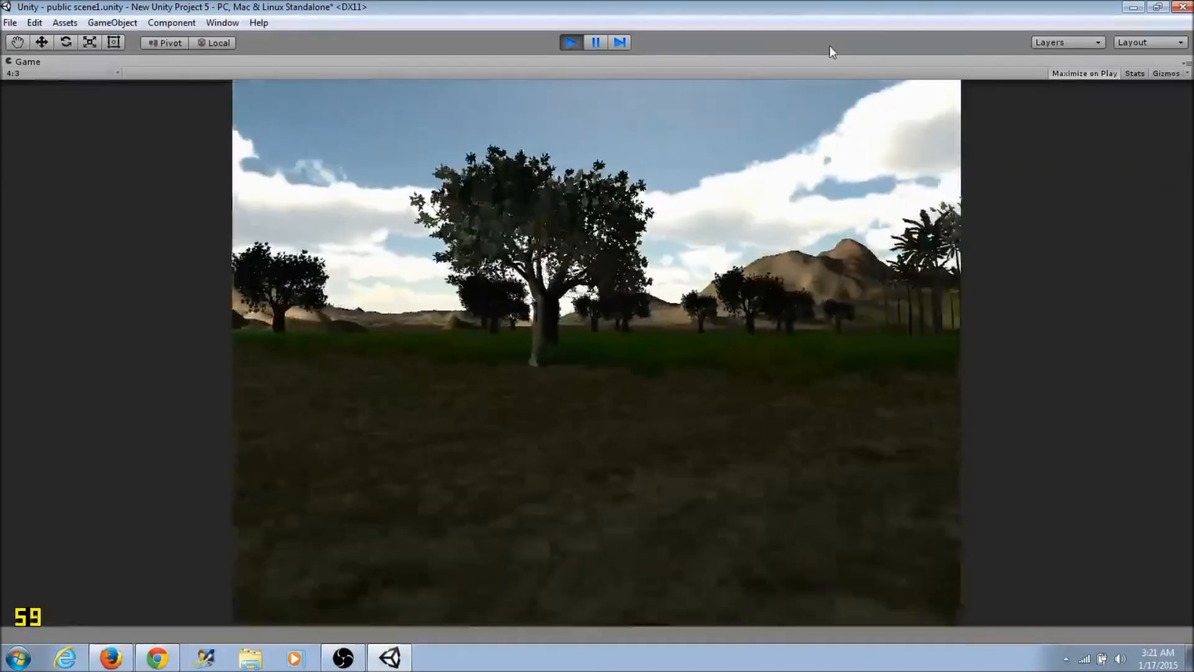
key(w)
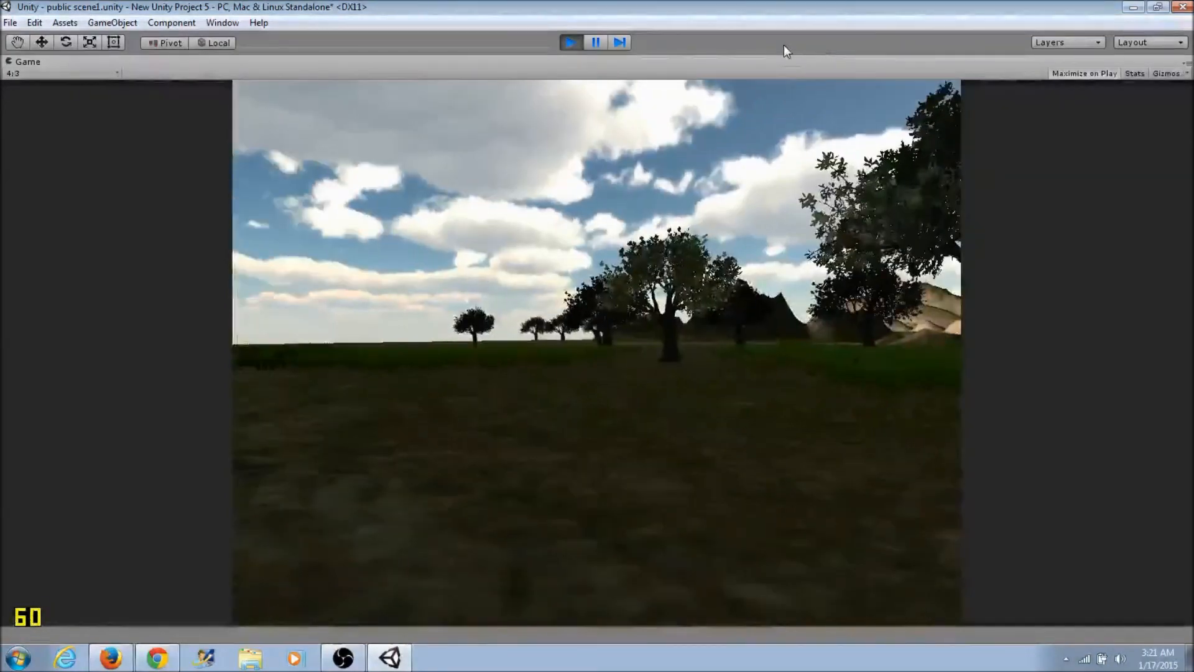
key(w)
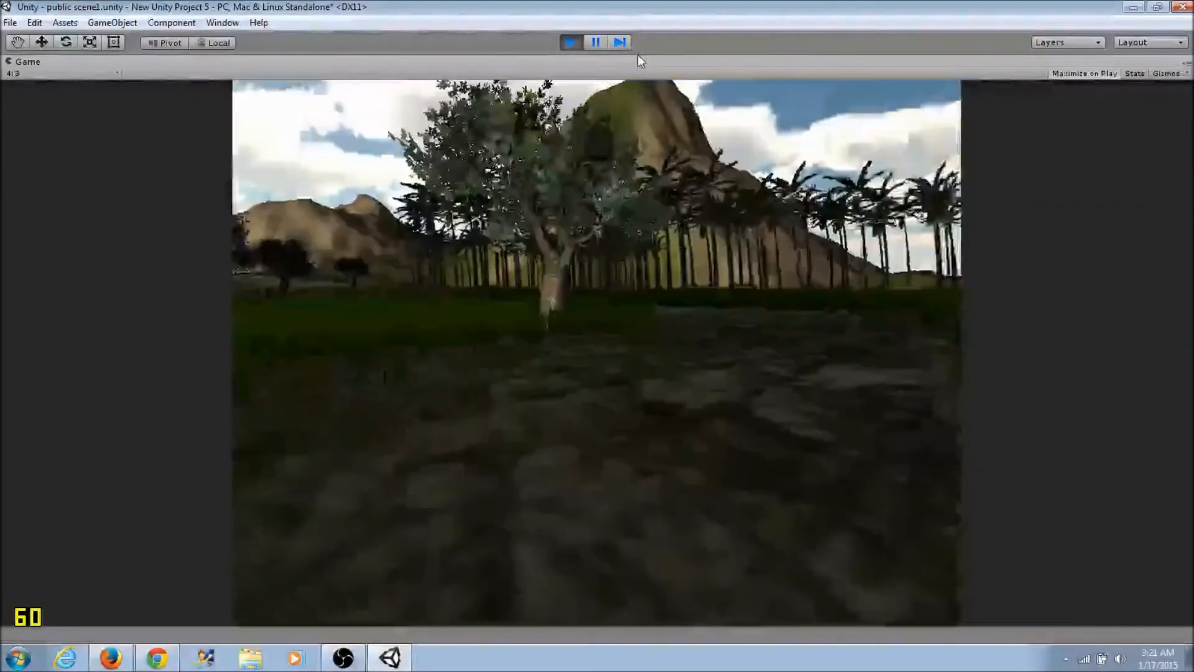
key(w)
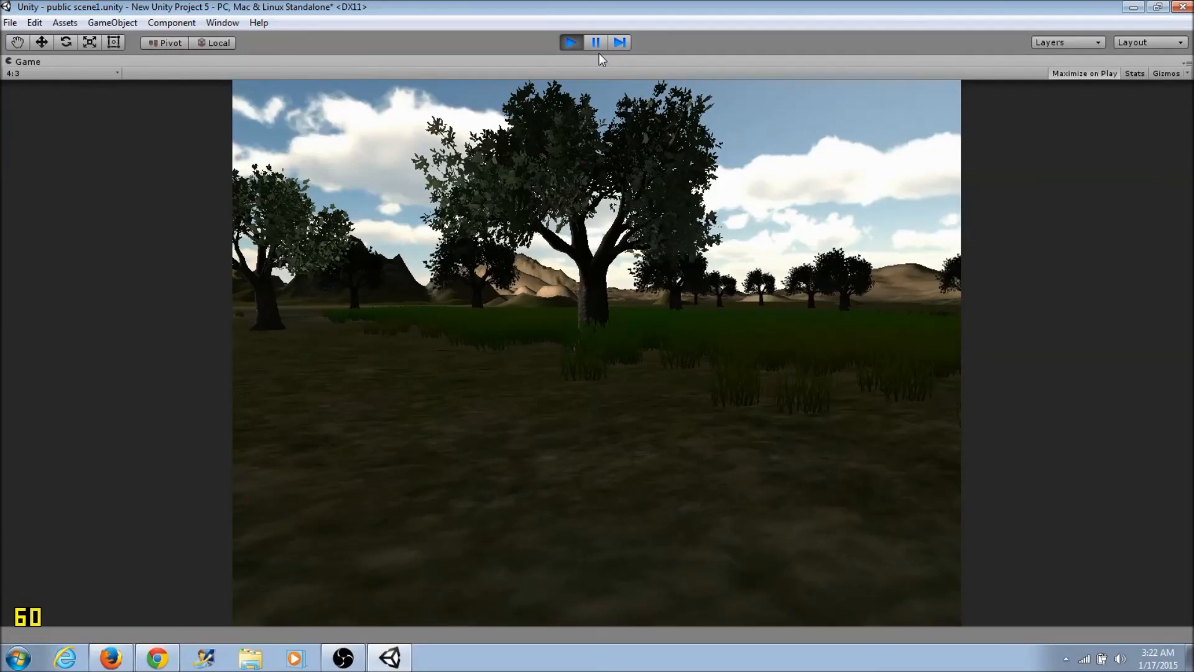
key(w)
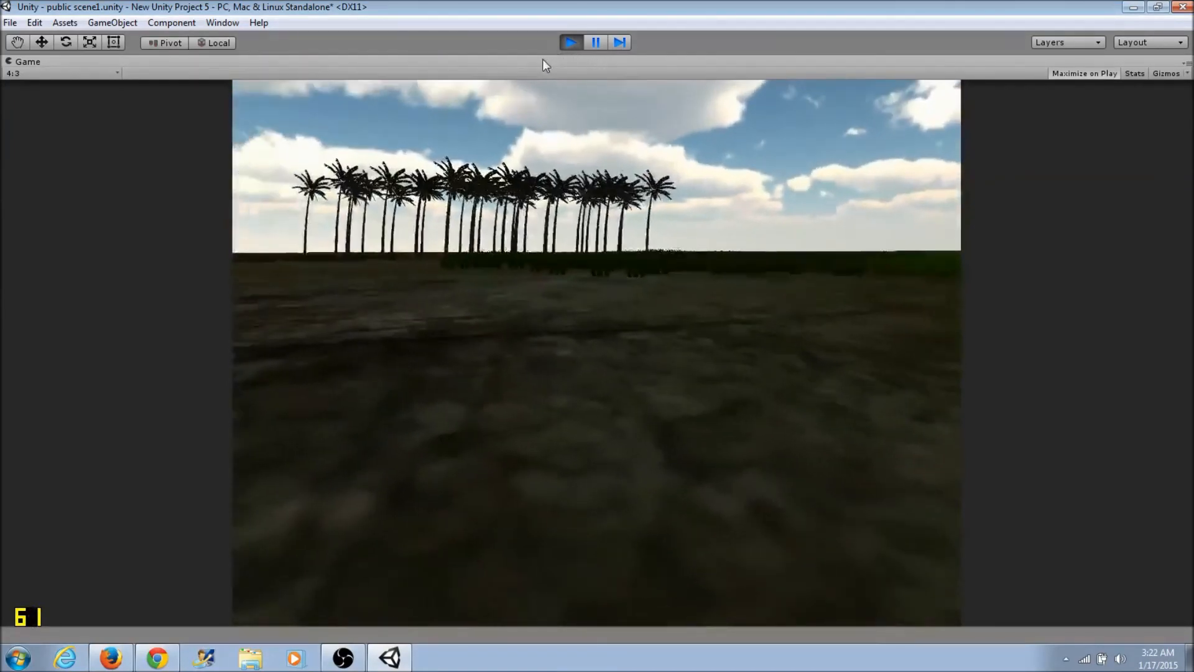